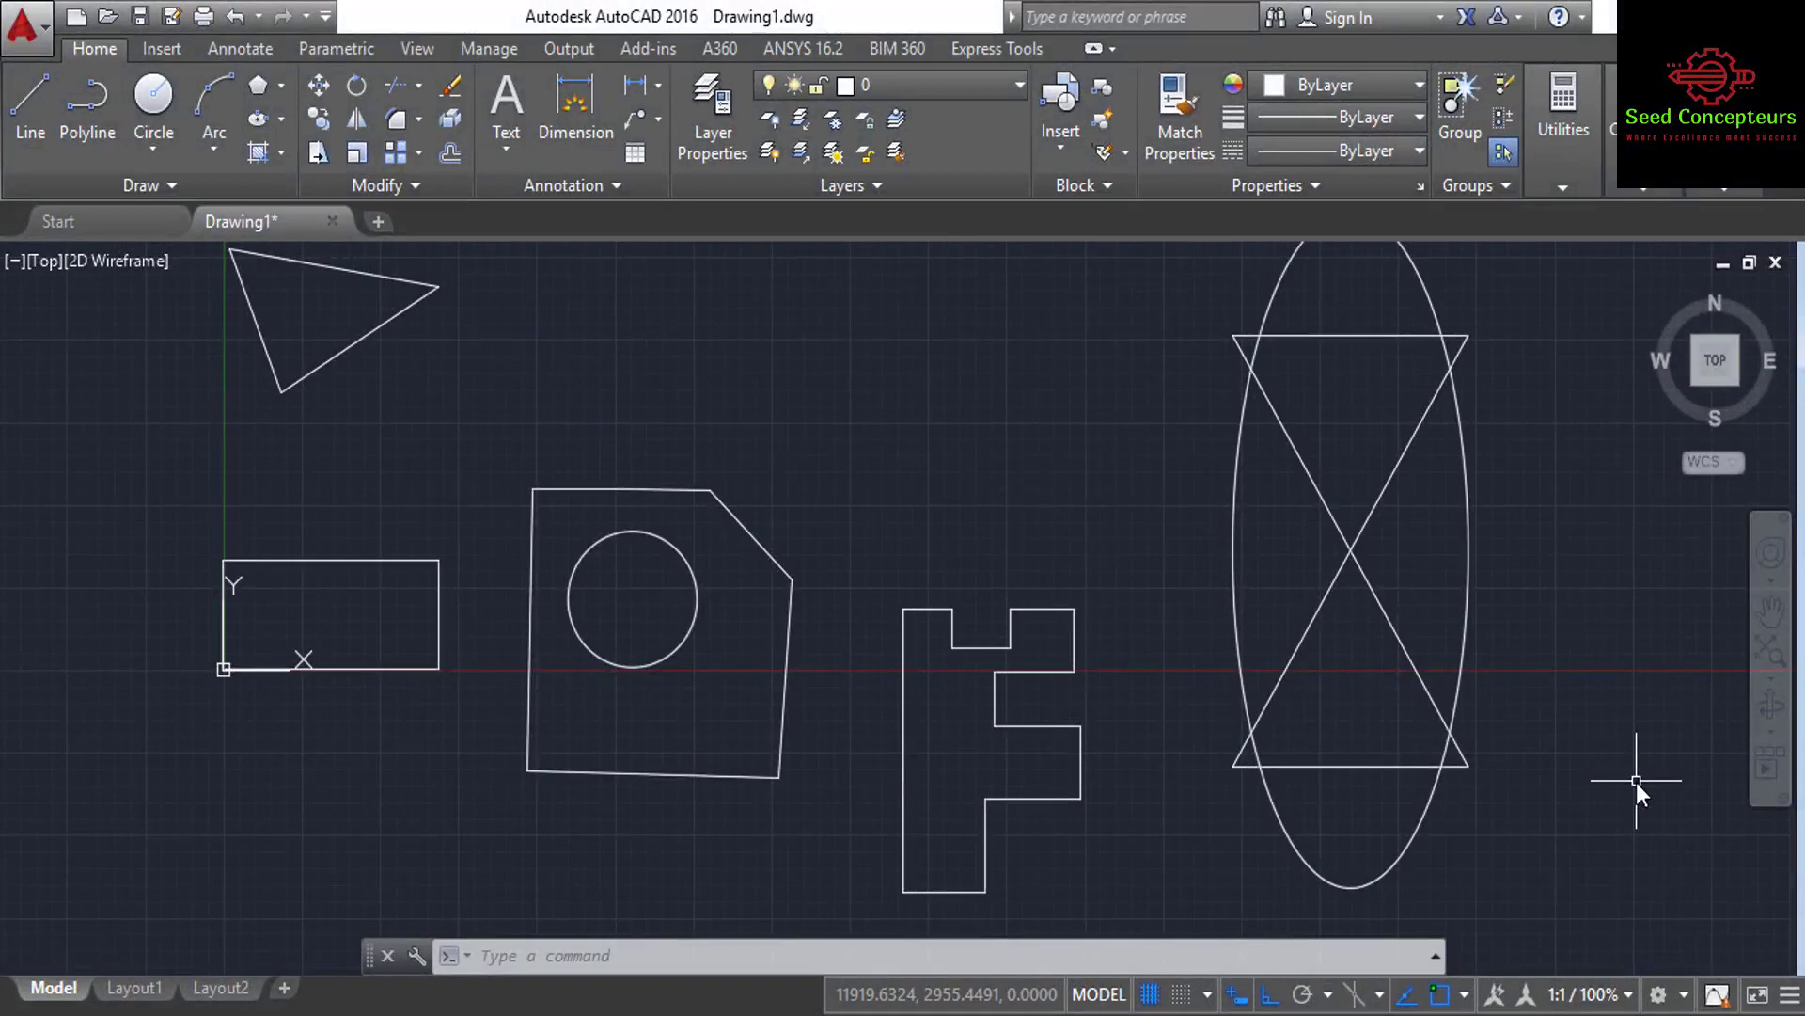
Start ALIGN and window-select the triangle as the object to align.
left_click(414, 186)
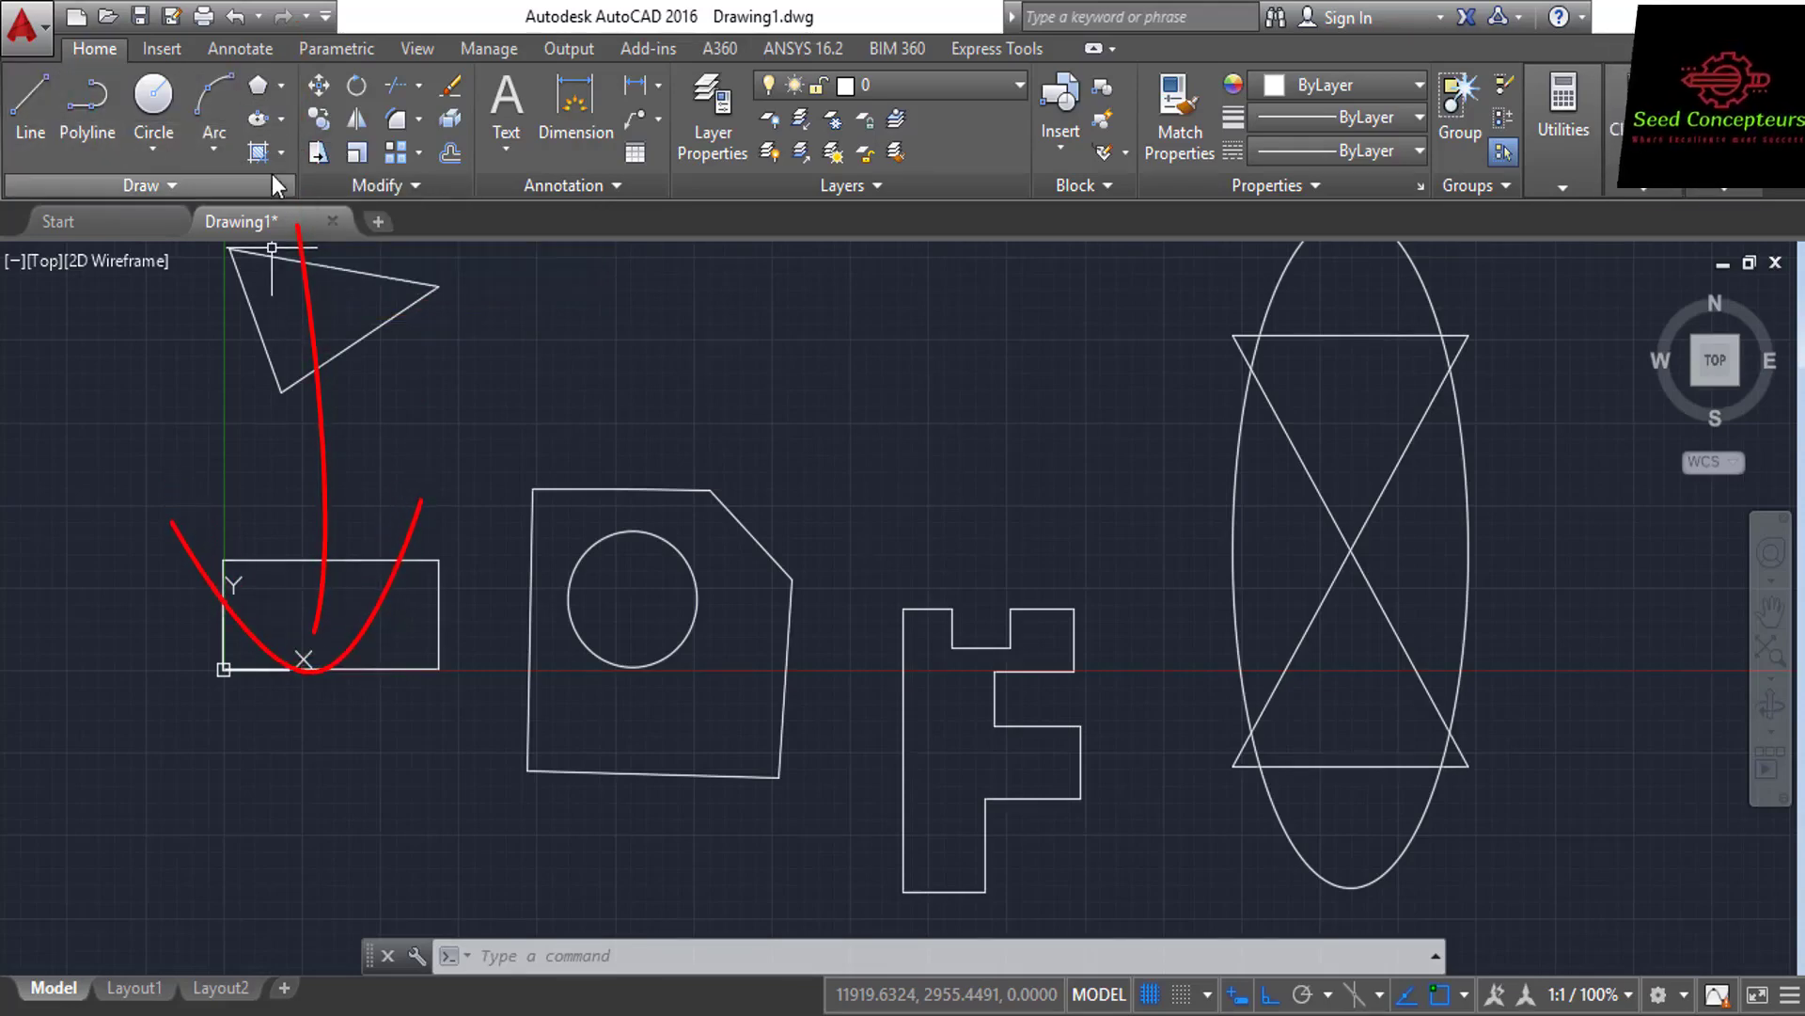
left_click(374, 184)
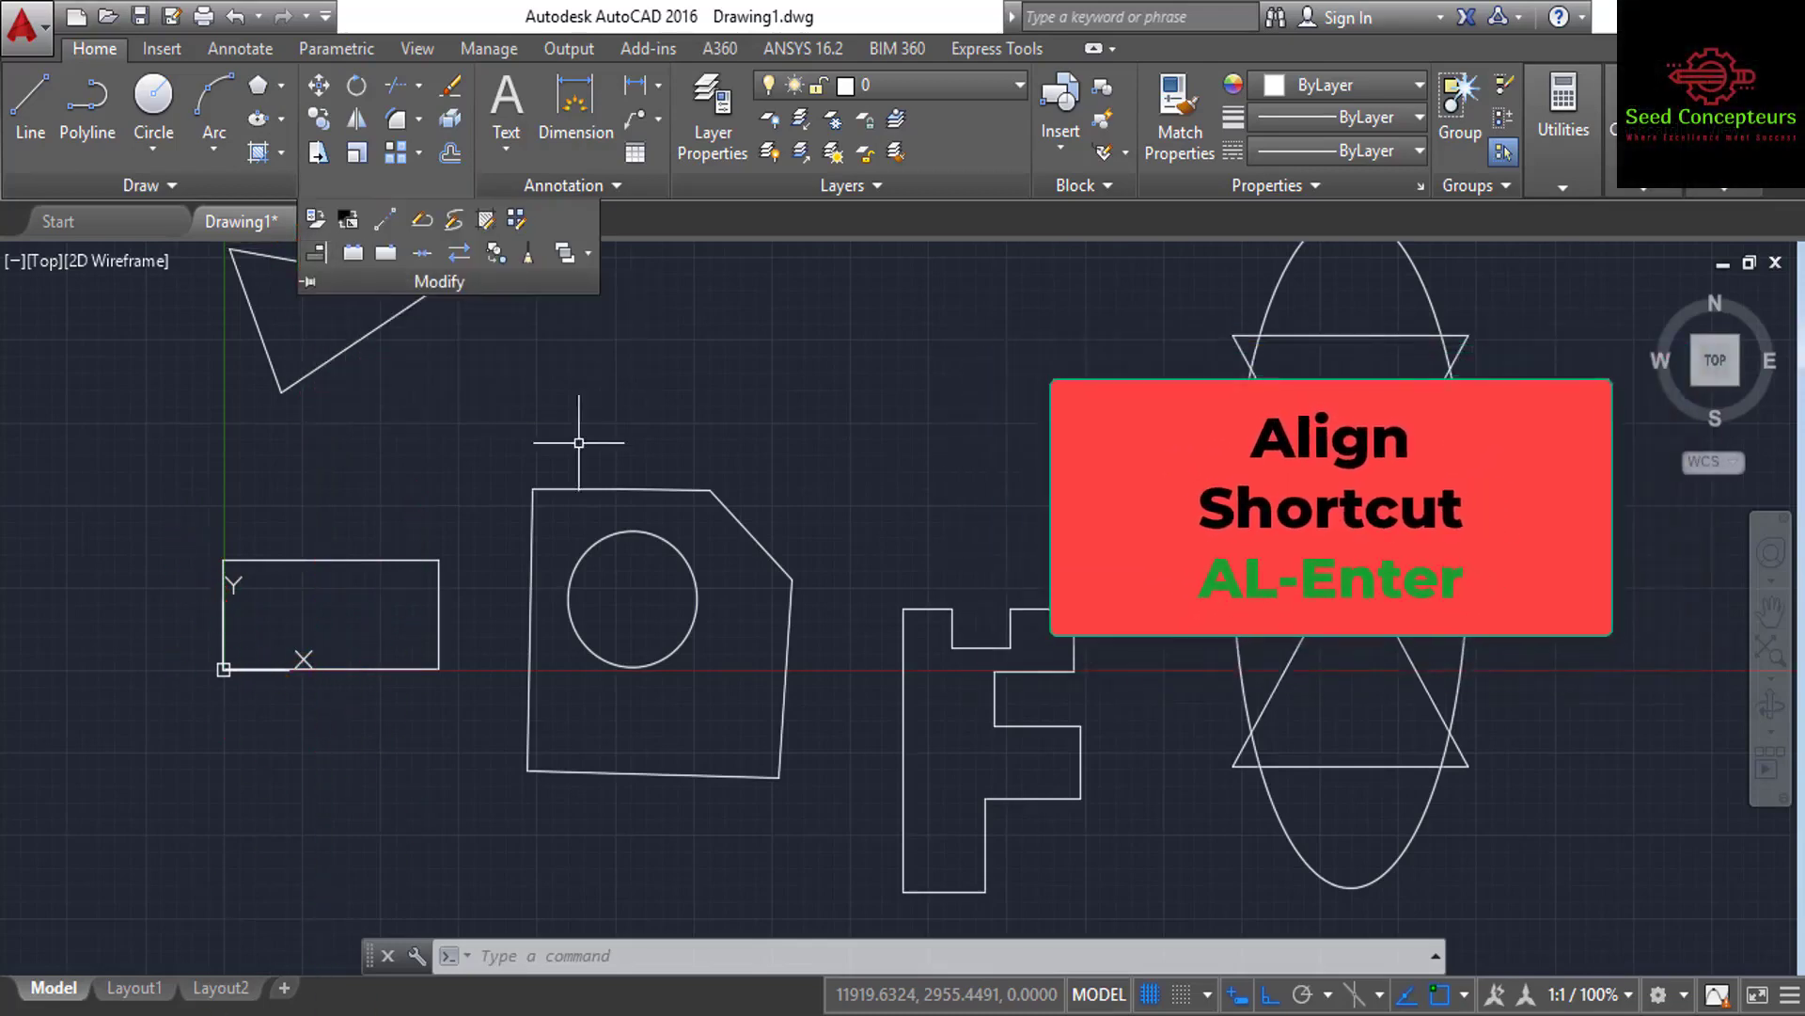
key("Escape")
key("Escape")
key("Escape")
scroll(640, 414, "down", 4)
scroll(395, 400, "up", 2)
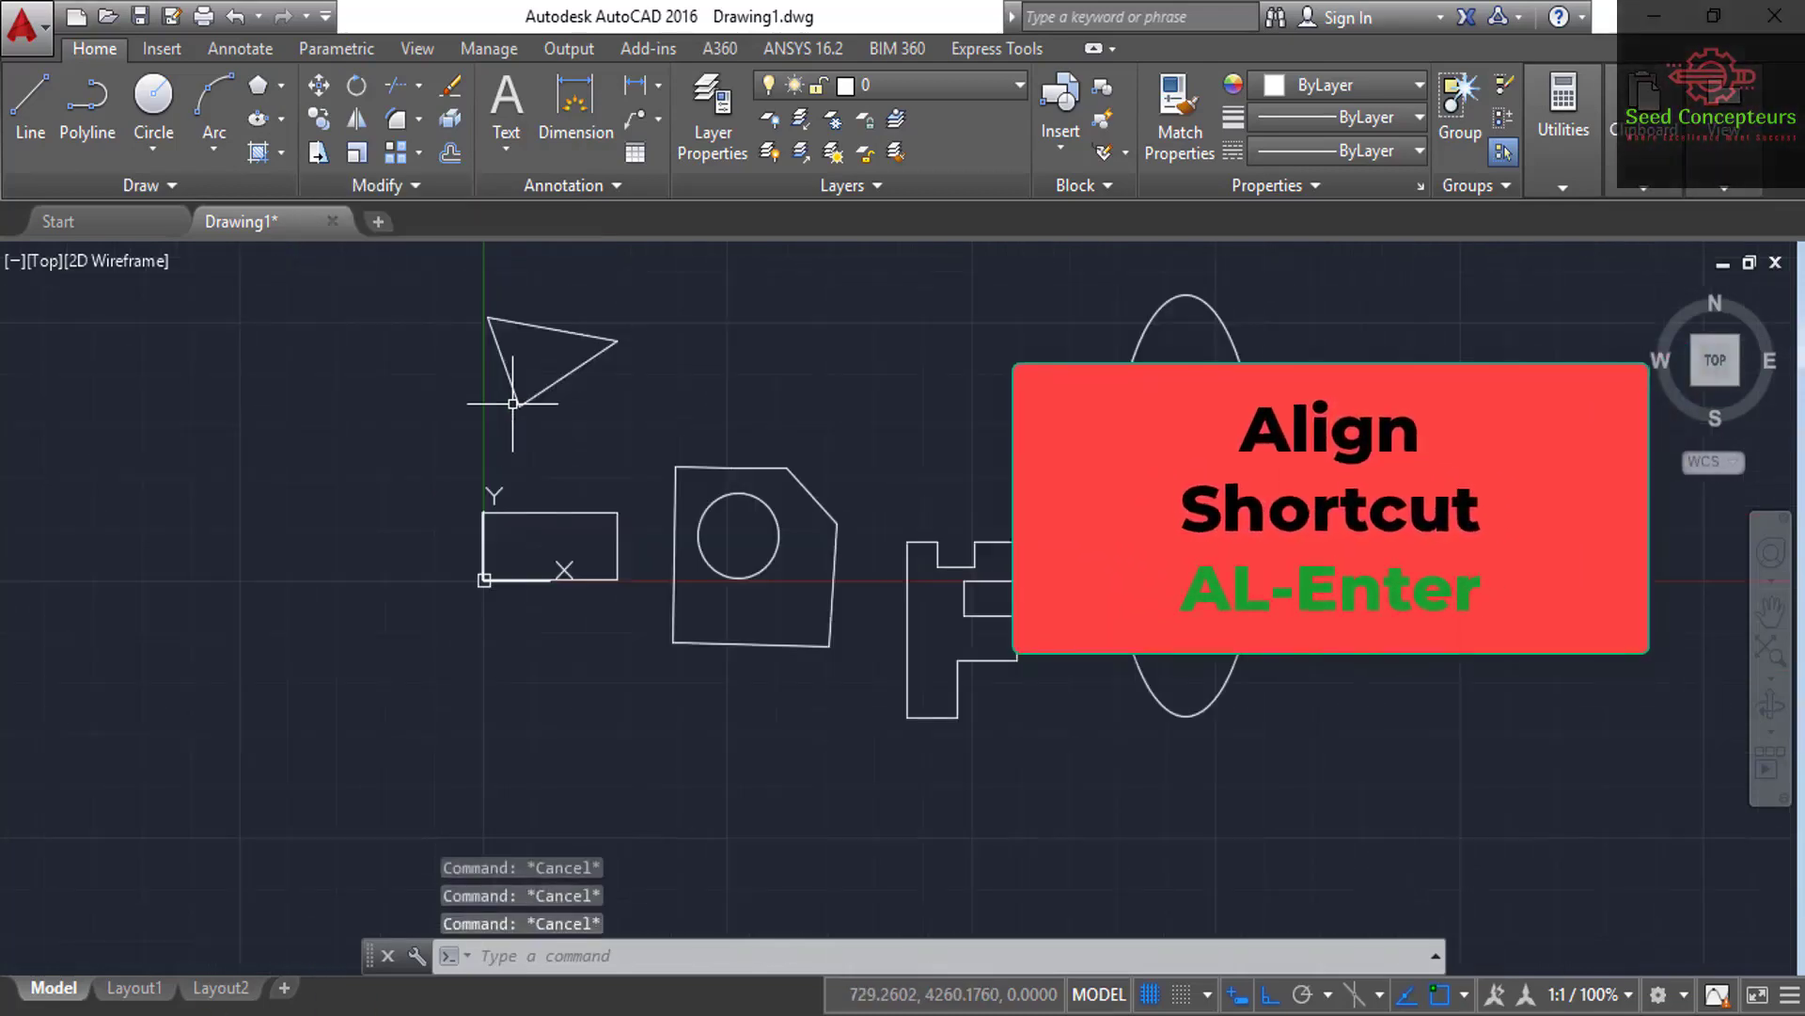
type("al")
key("Return")
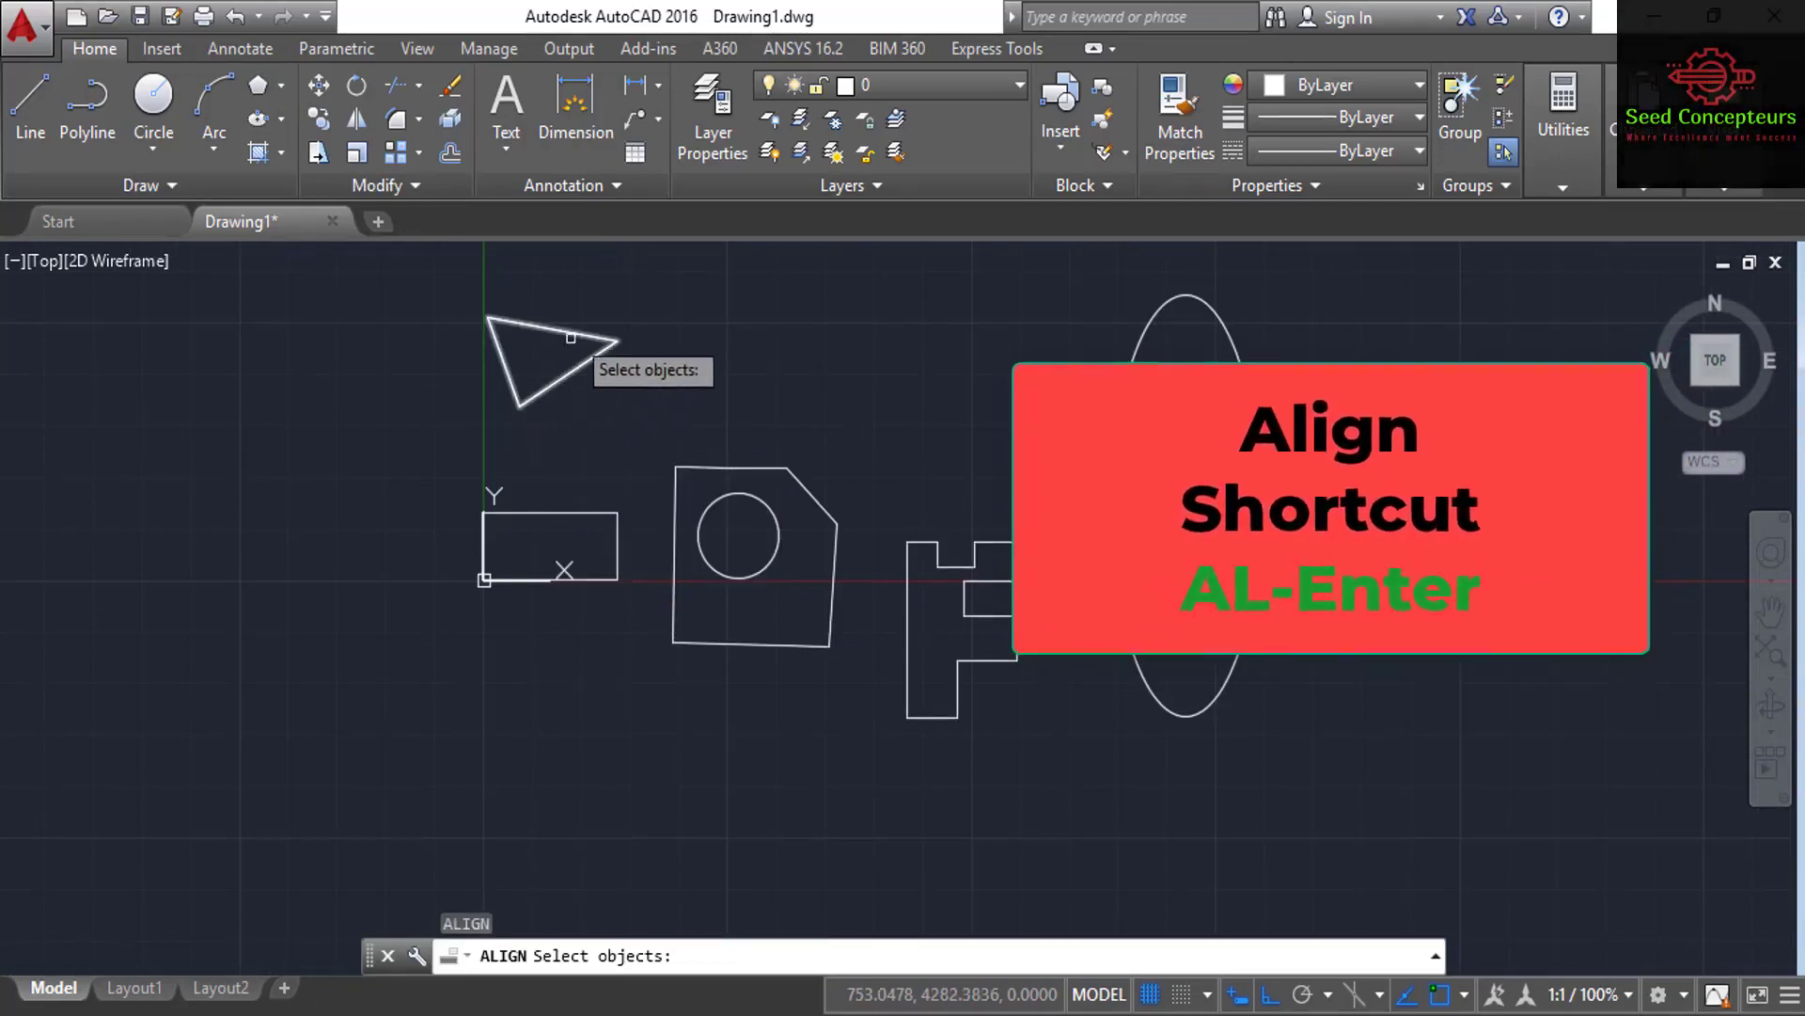
left_click(613, 310)
left_click(486, 397)
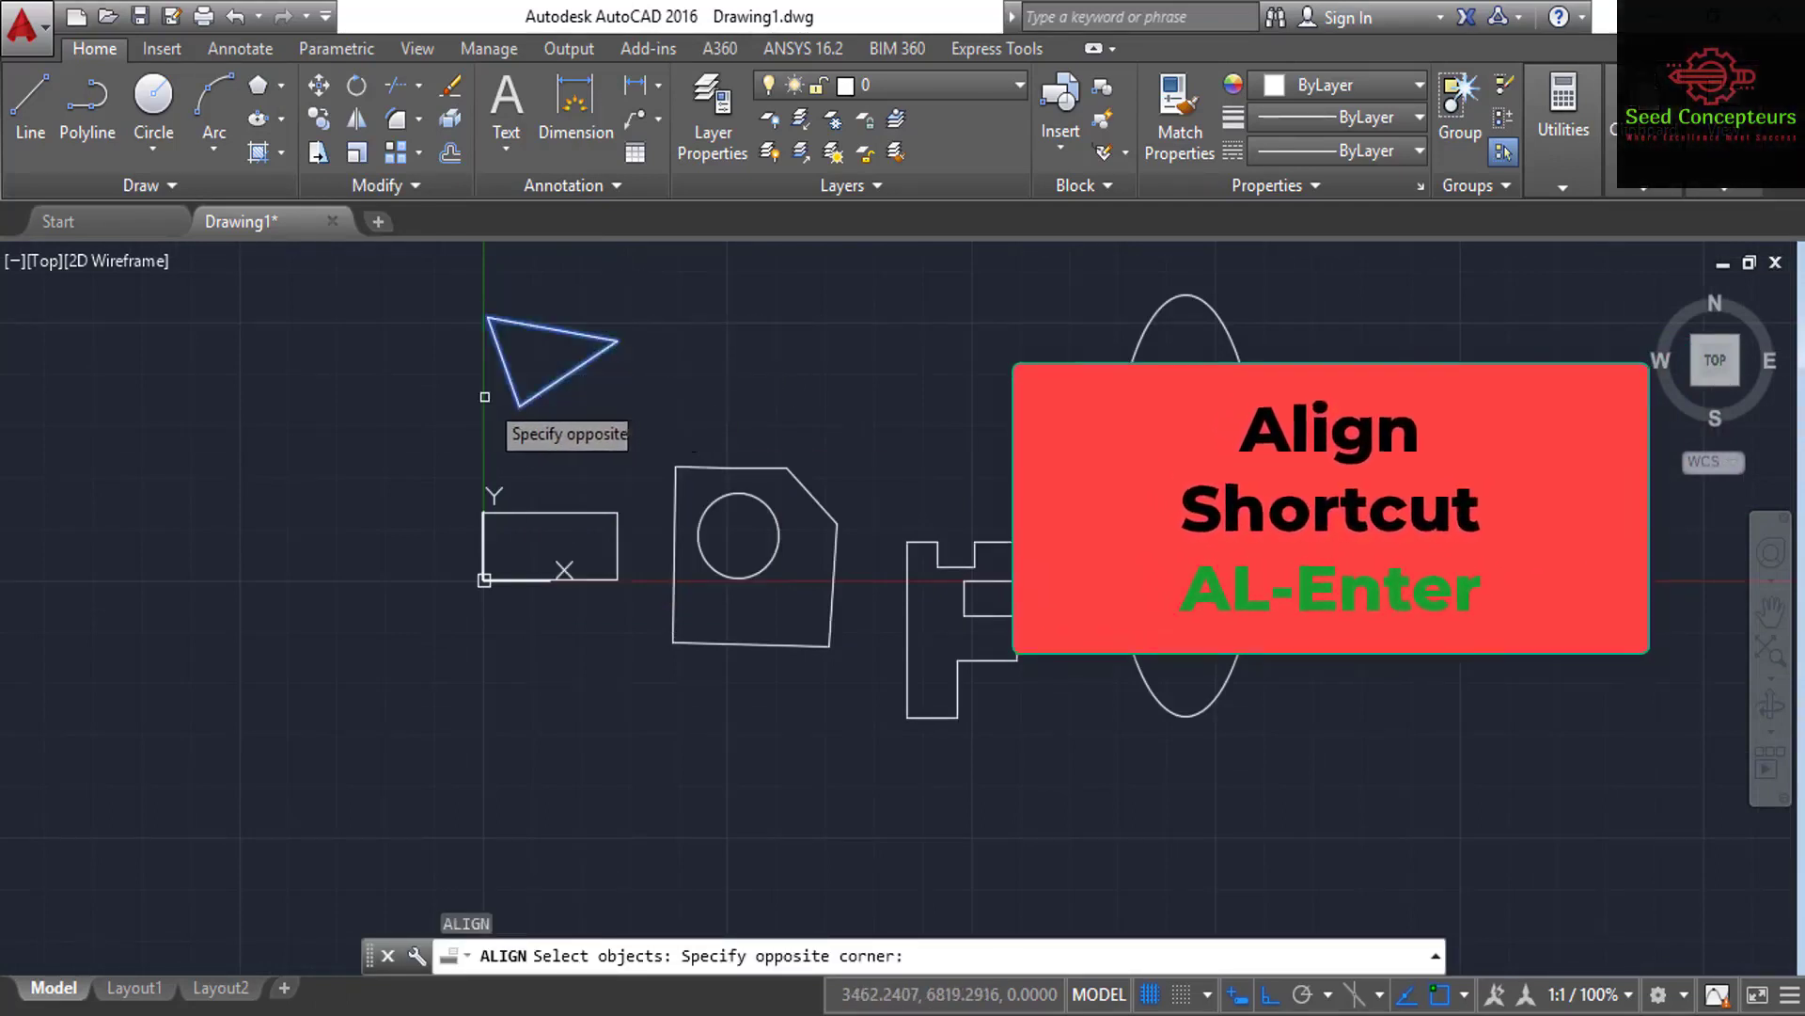
key("Return")
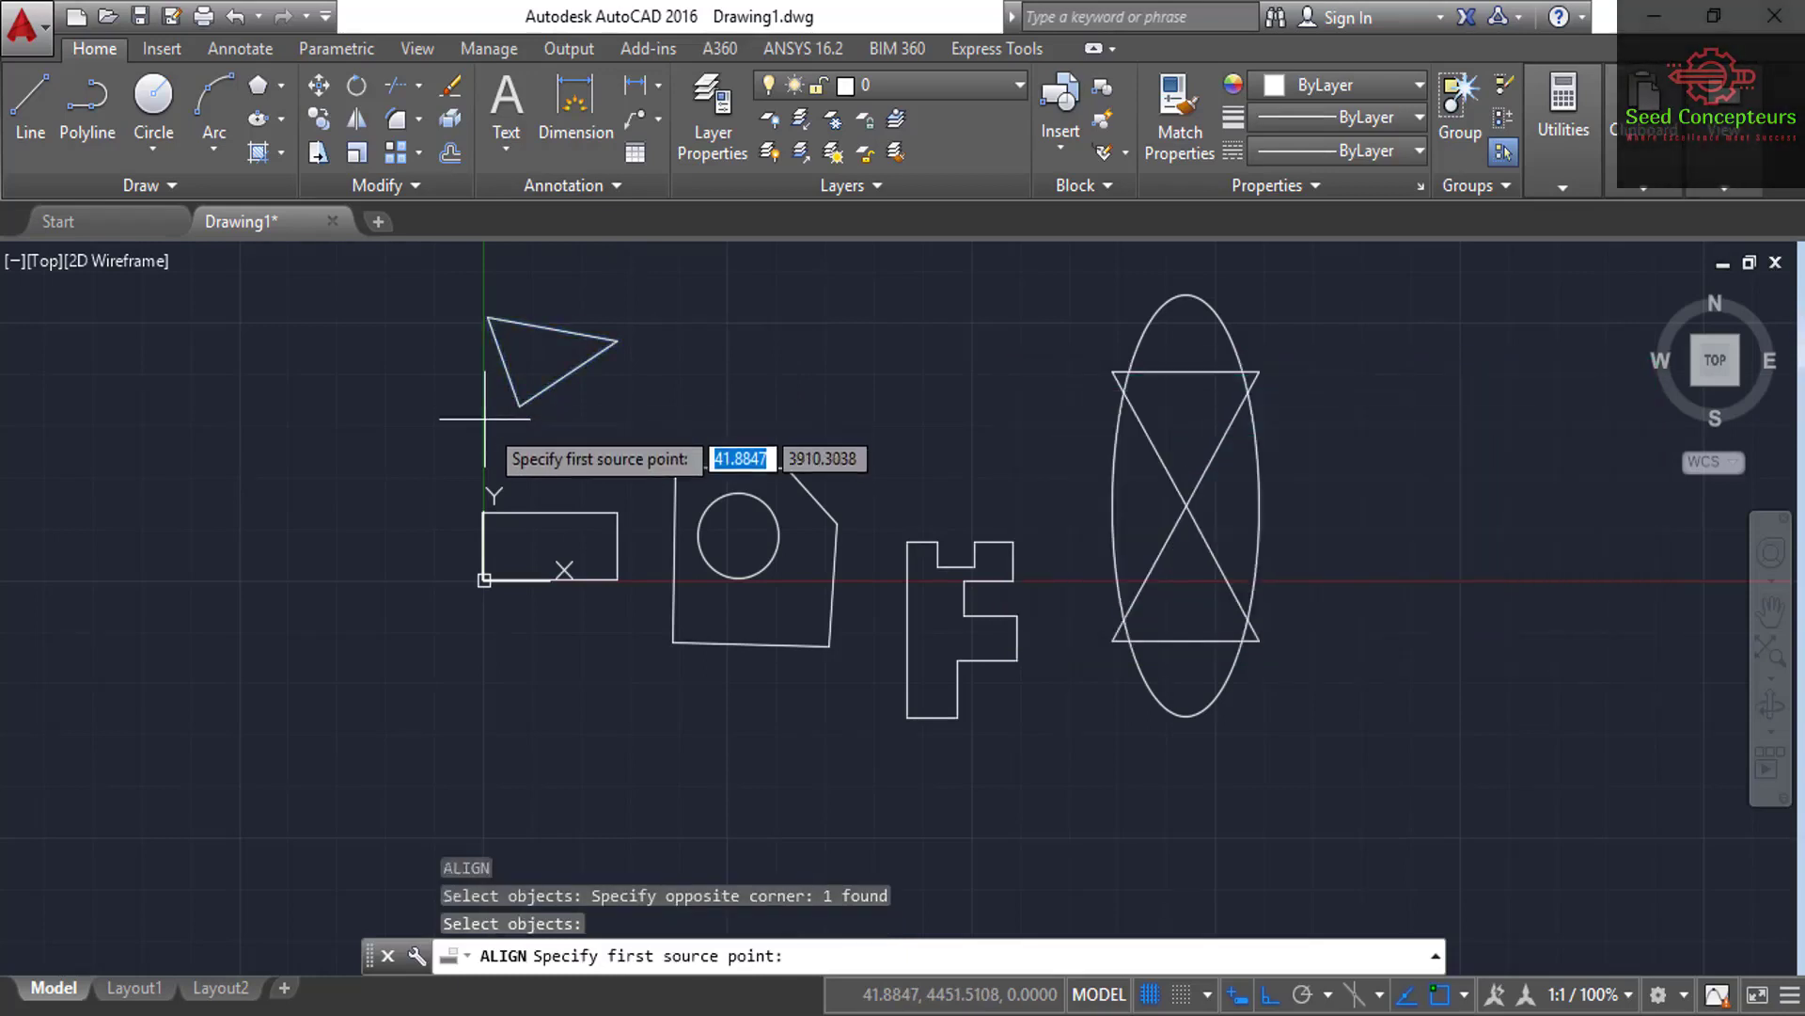
Map the triangle's right and lower vertices to the rectangle's top corners, without scaling.
left_click(617, 338)
left_click(616, 511)
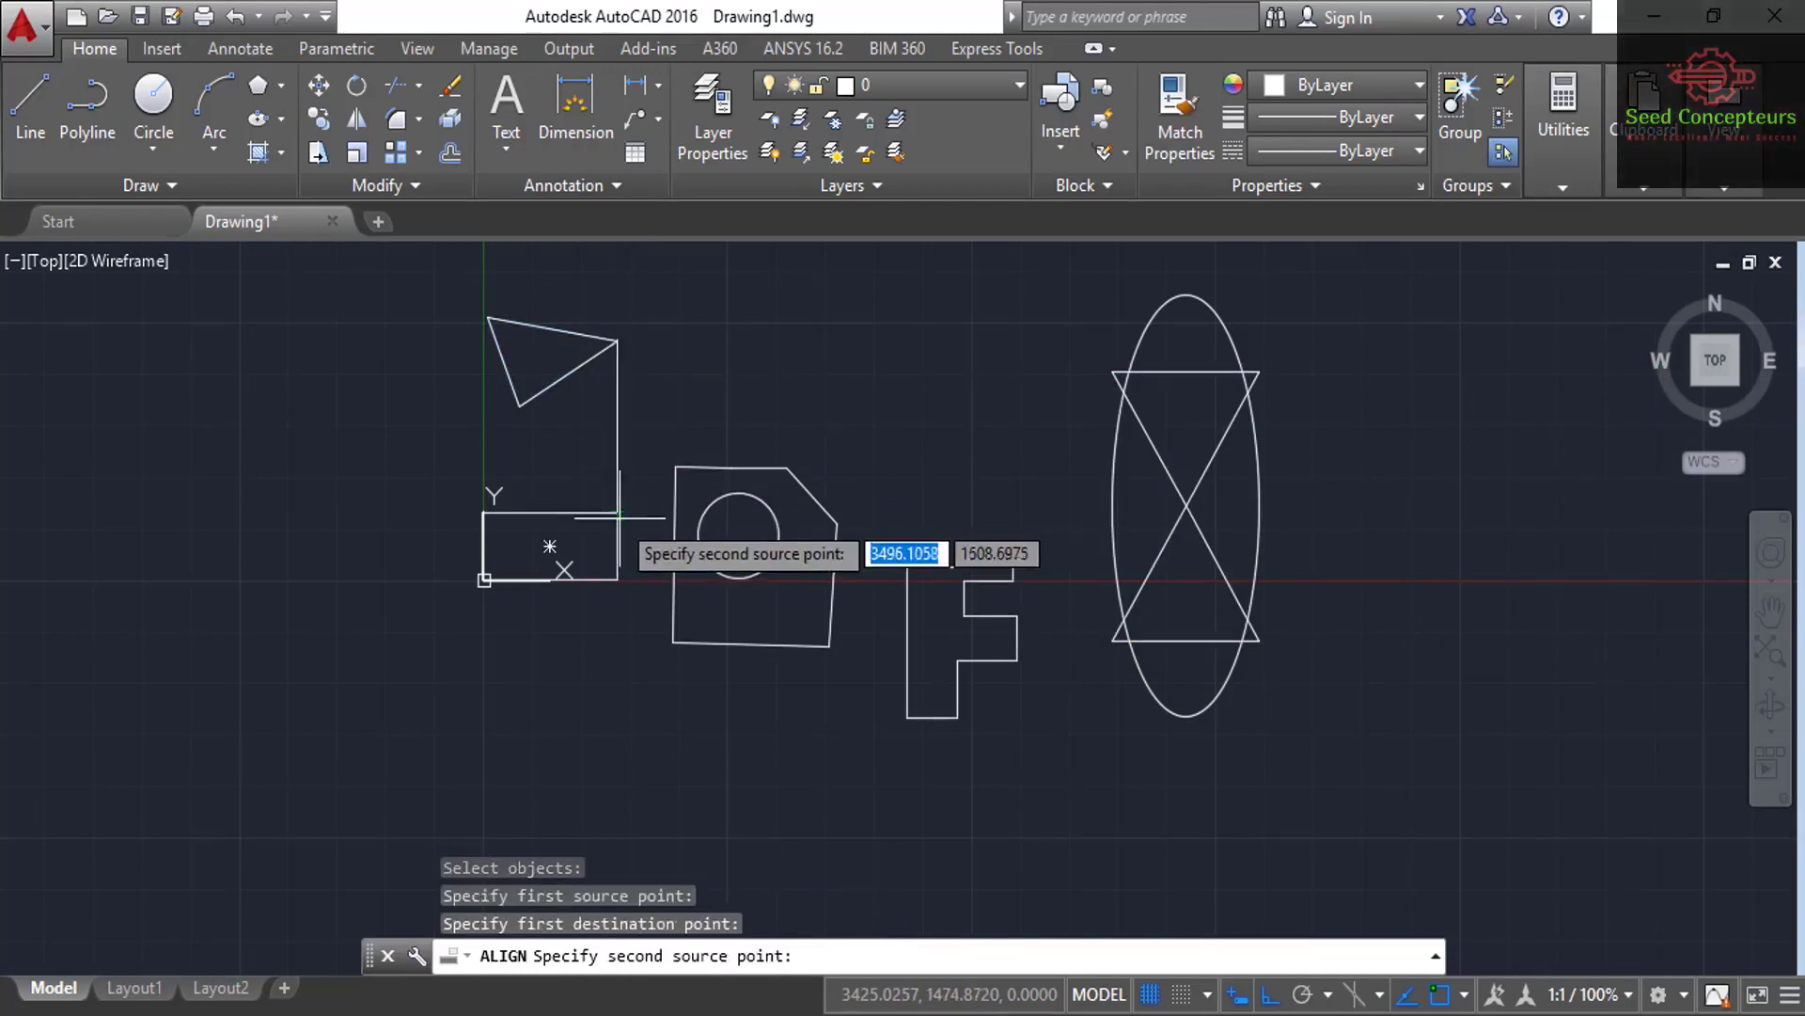
left_click(519, 407)
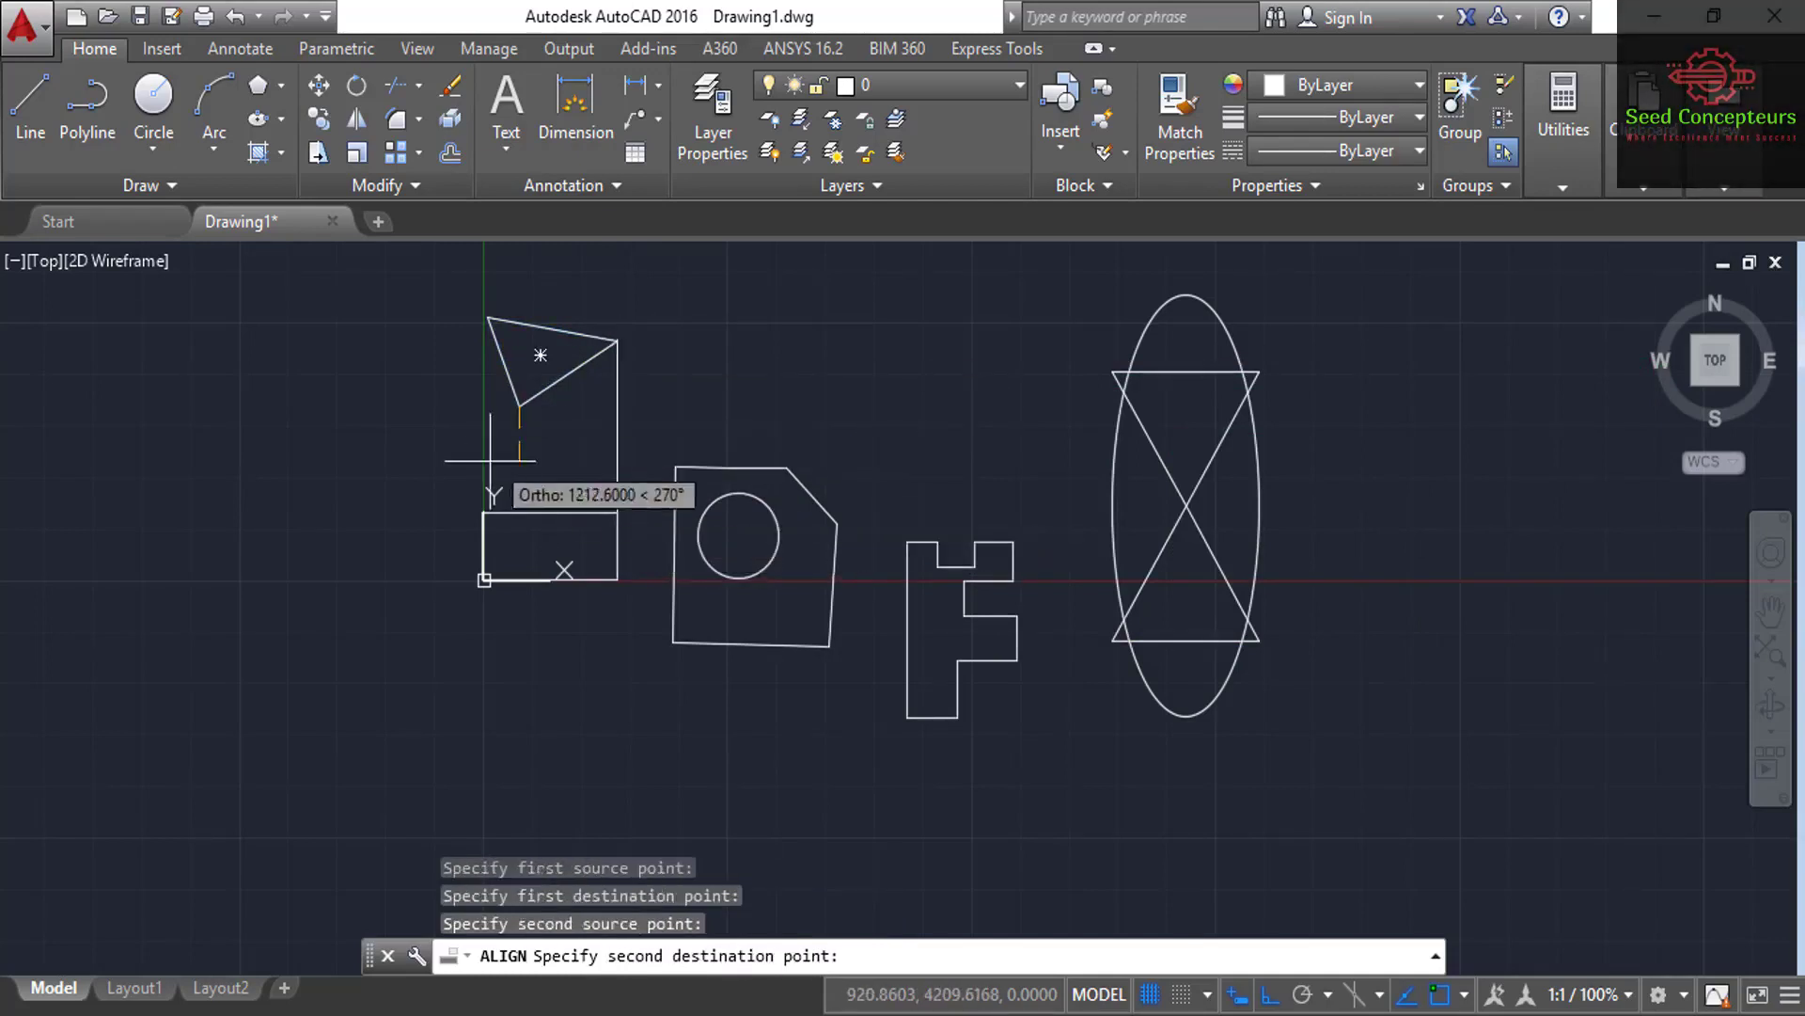
left_click(482, 510)
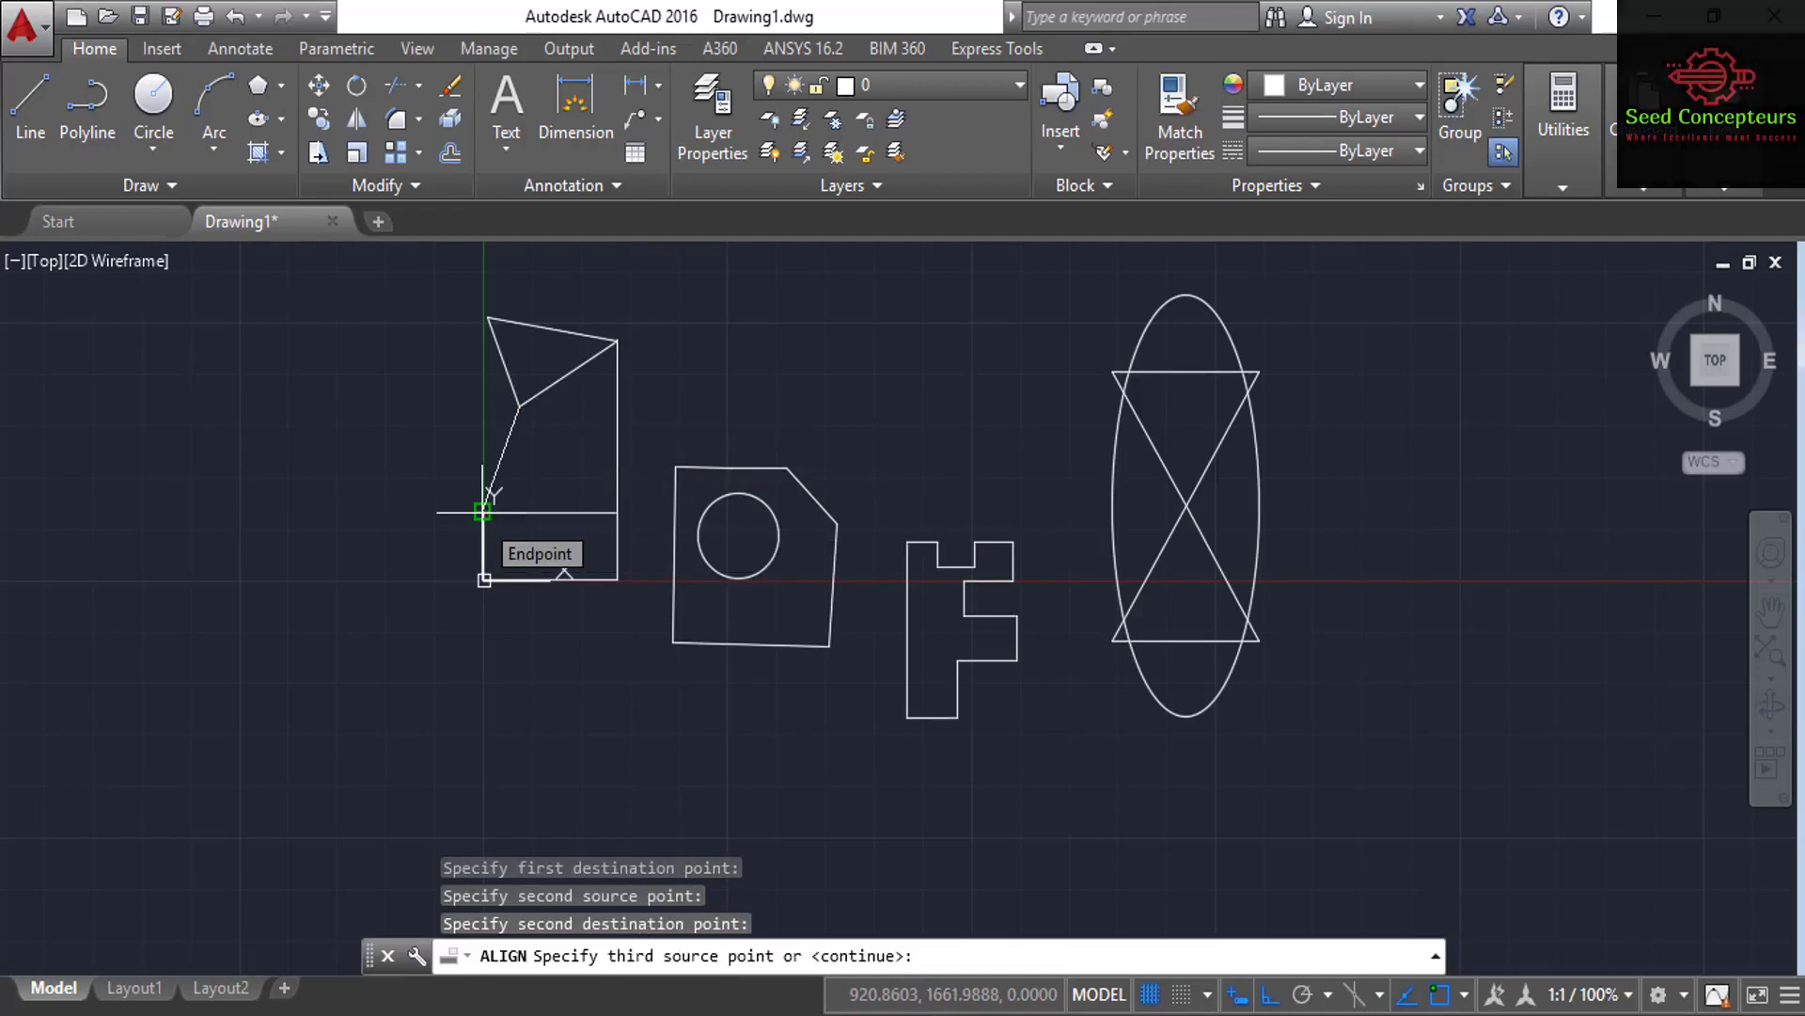
key("Return")
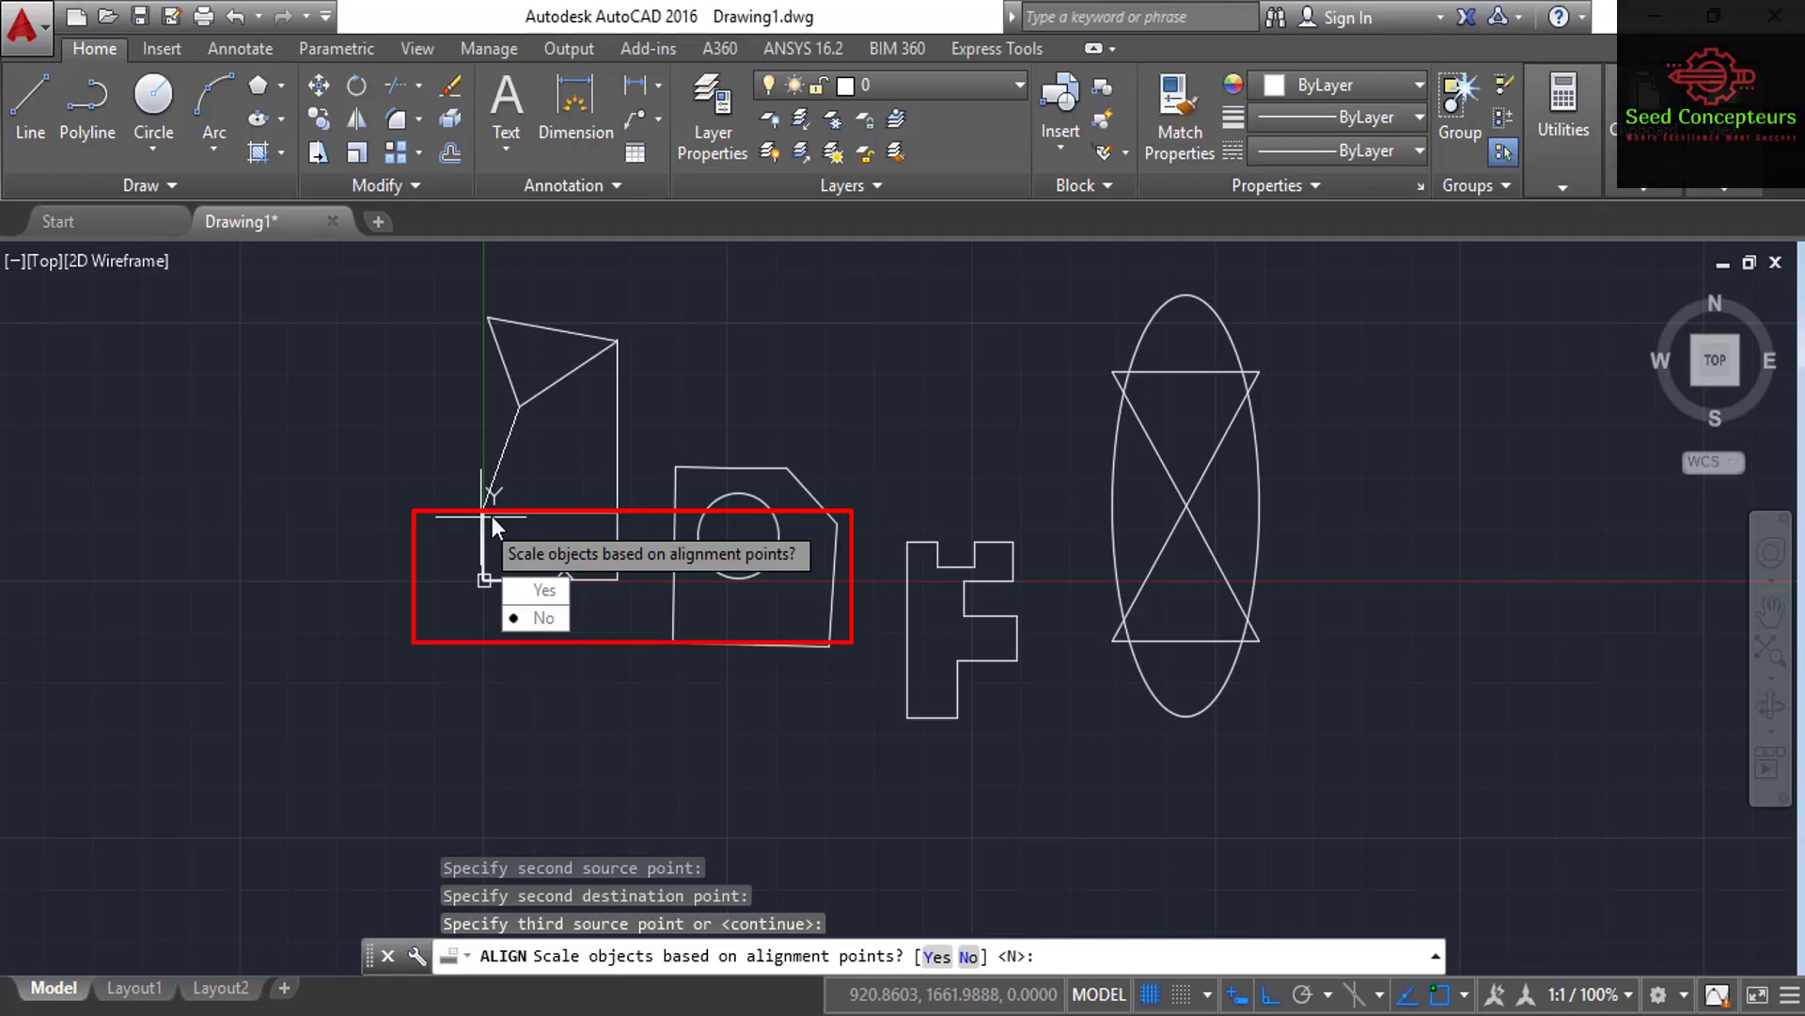
left_click(534, 618)
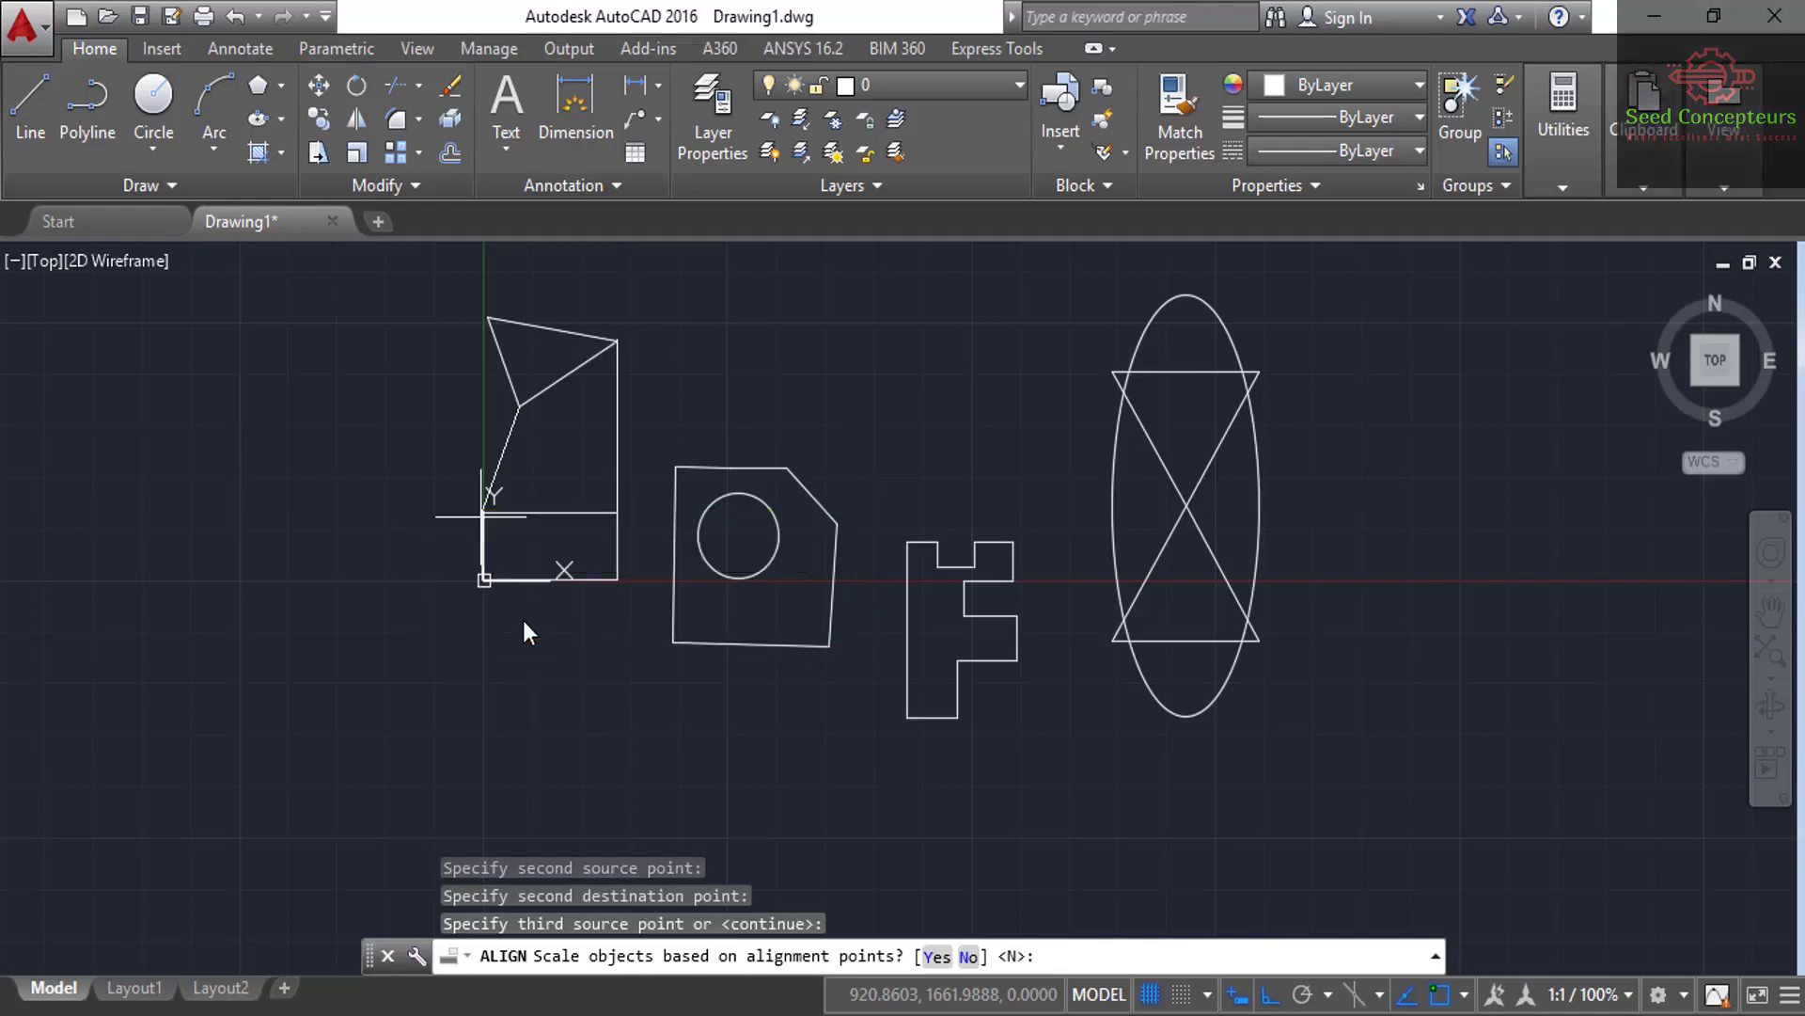
scroll(569, 465, "up", 2)
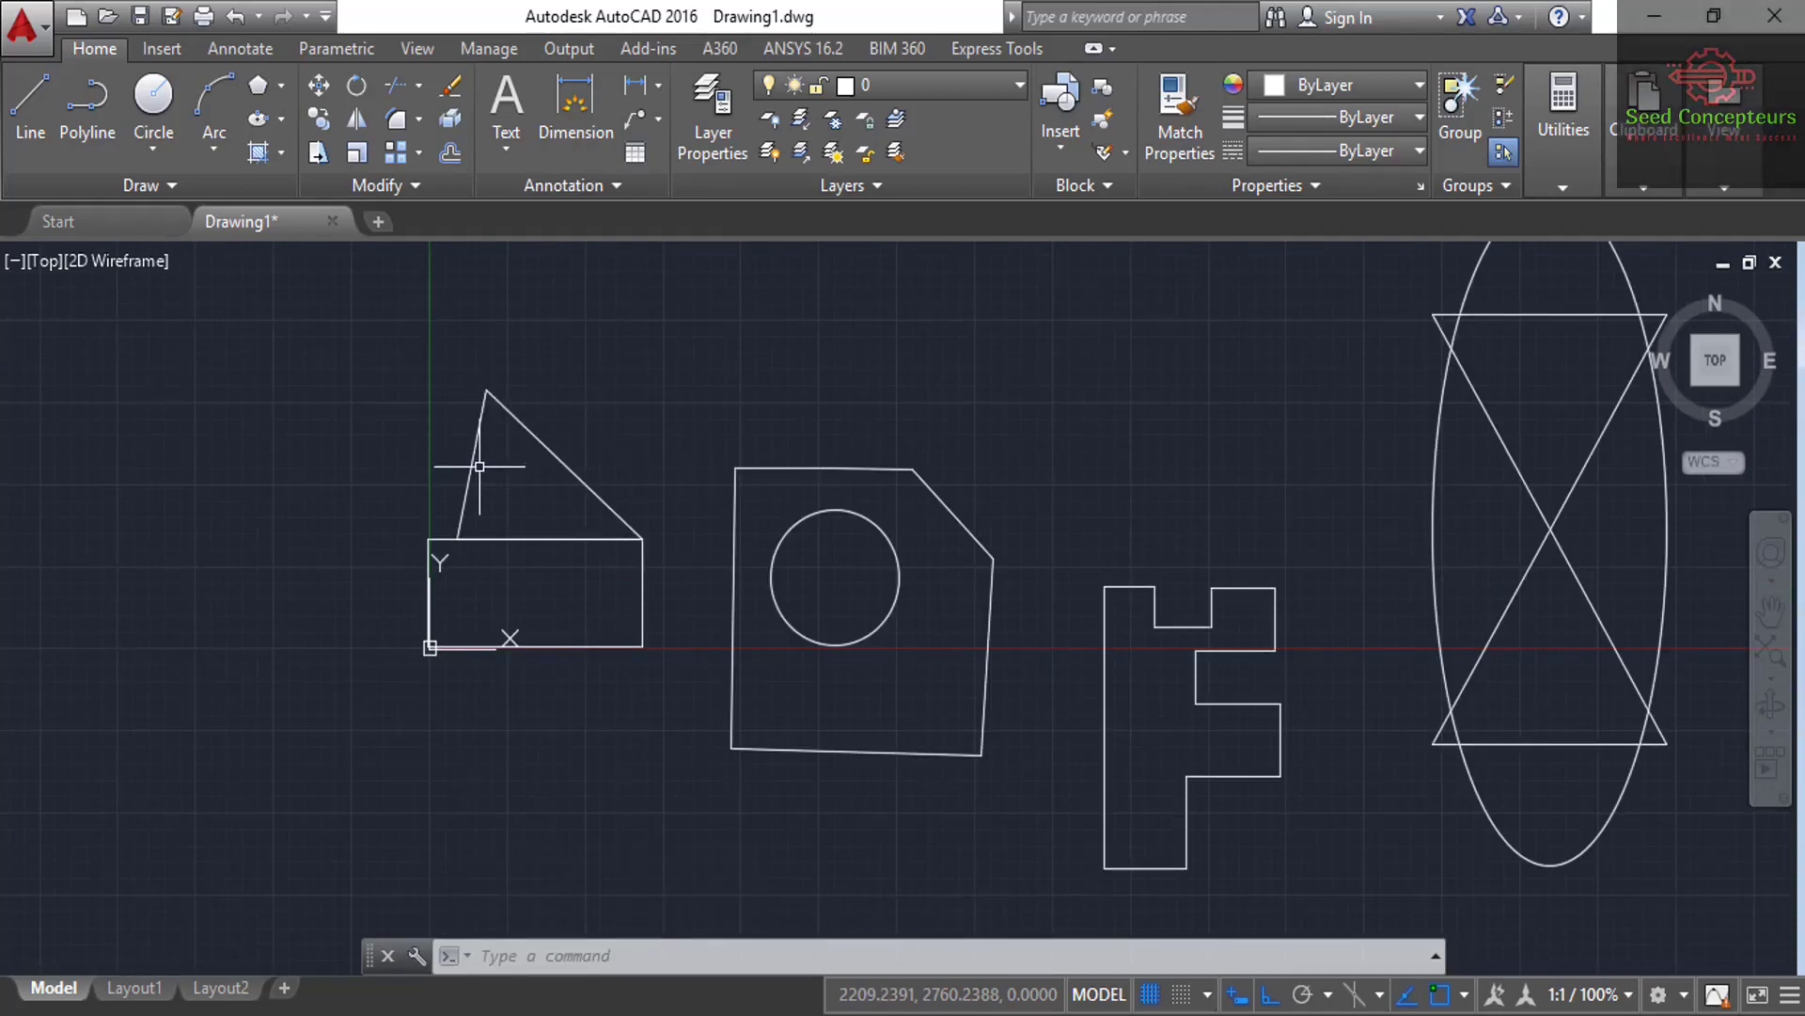
Use BREAK to remove the stretch of the polygon's top edge between two picked points.
left_click(426, 193)
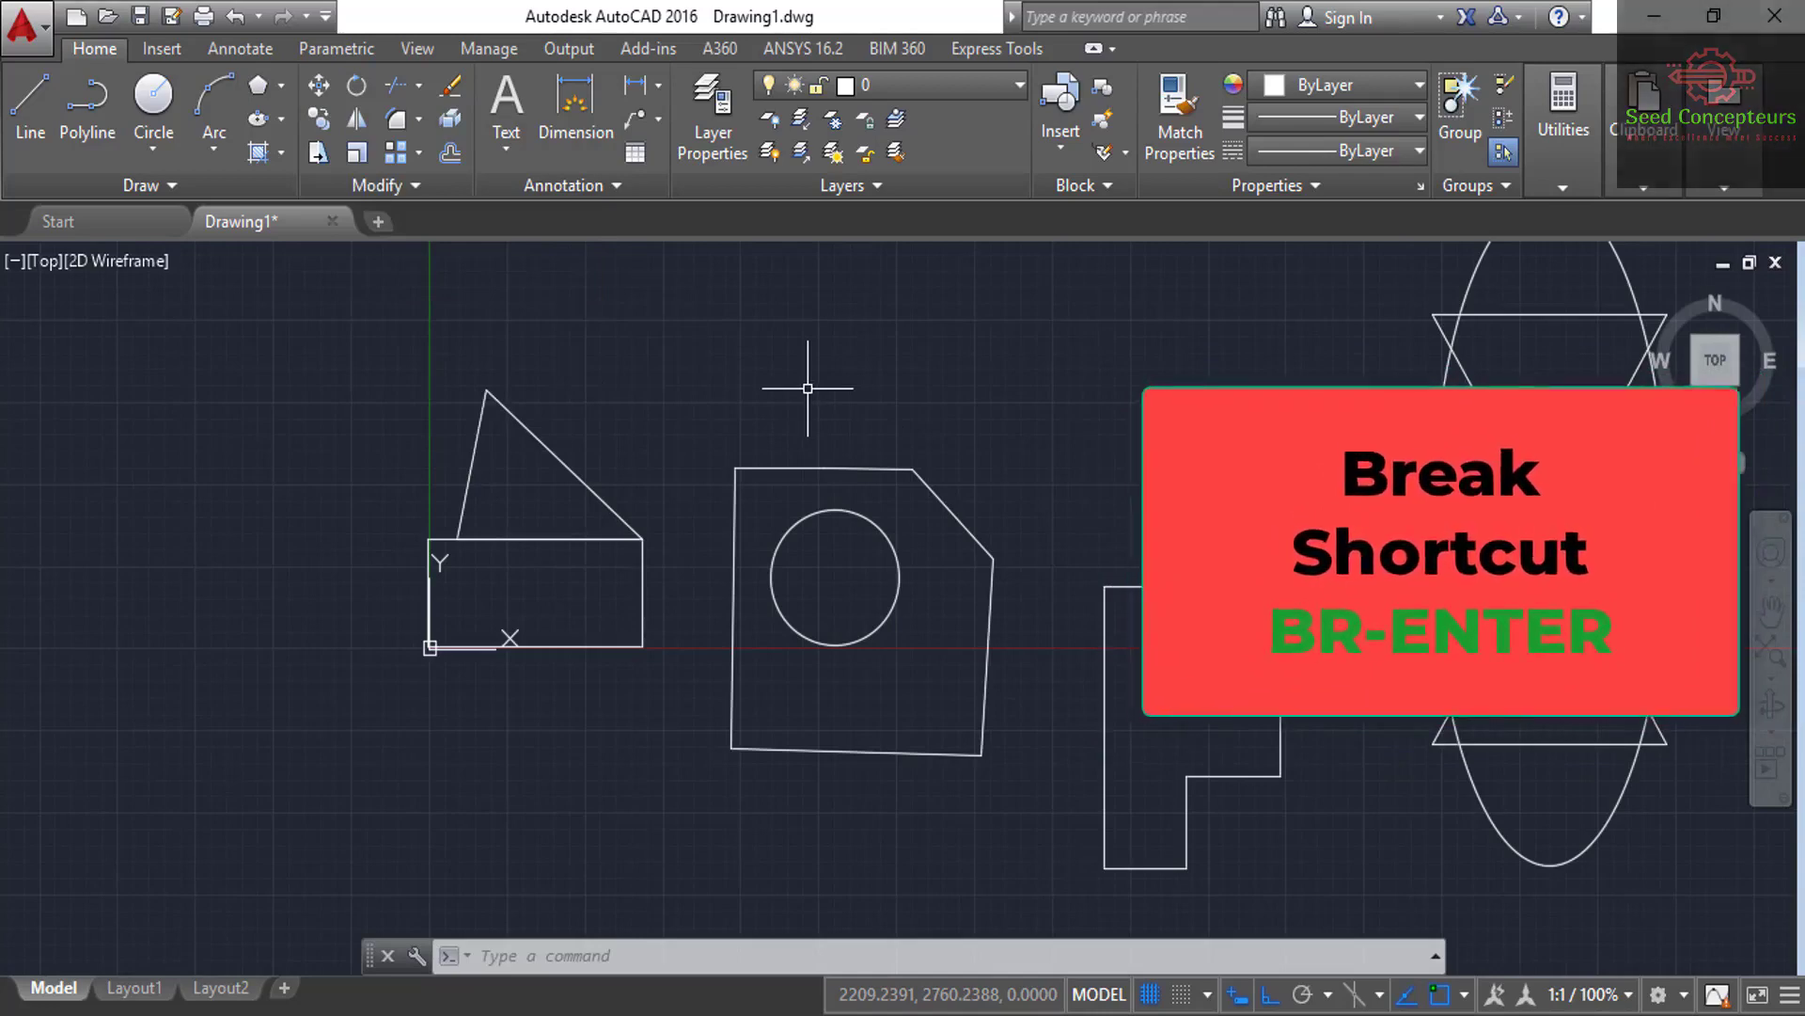
type("BR")
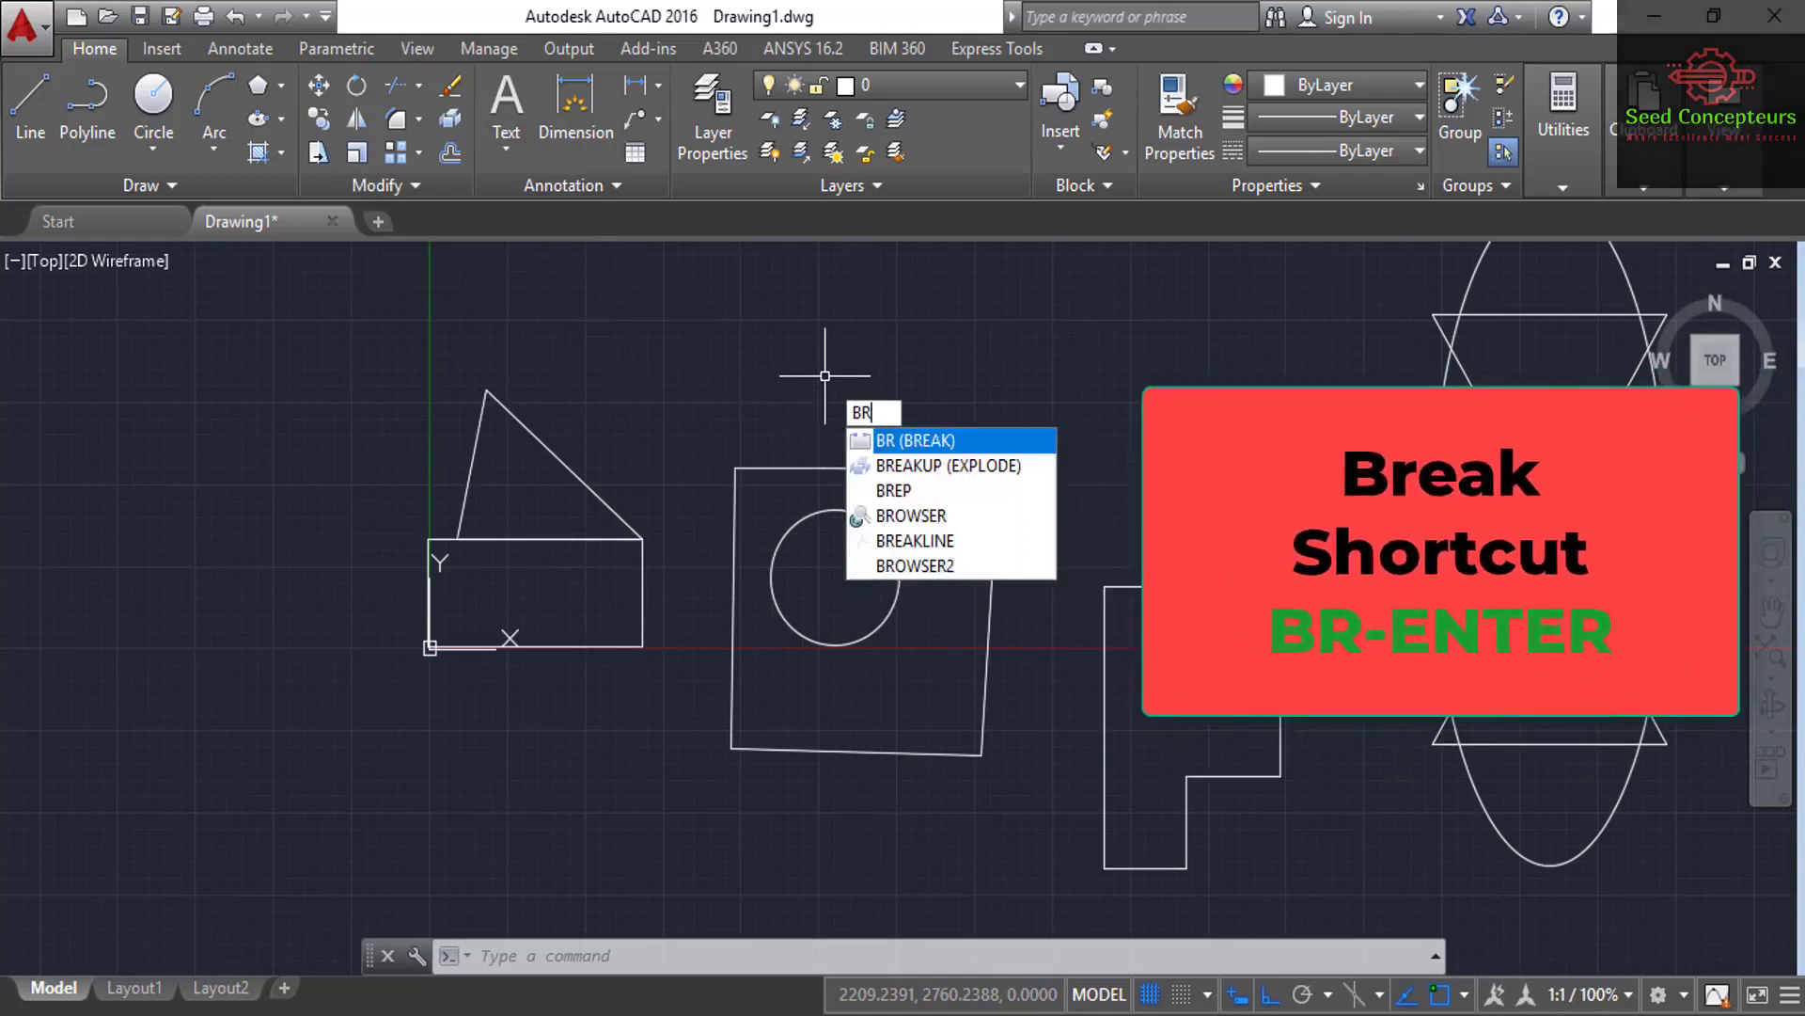
key("Return")
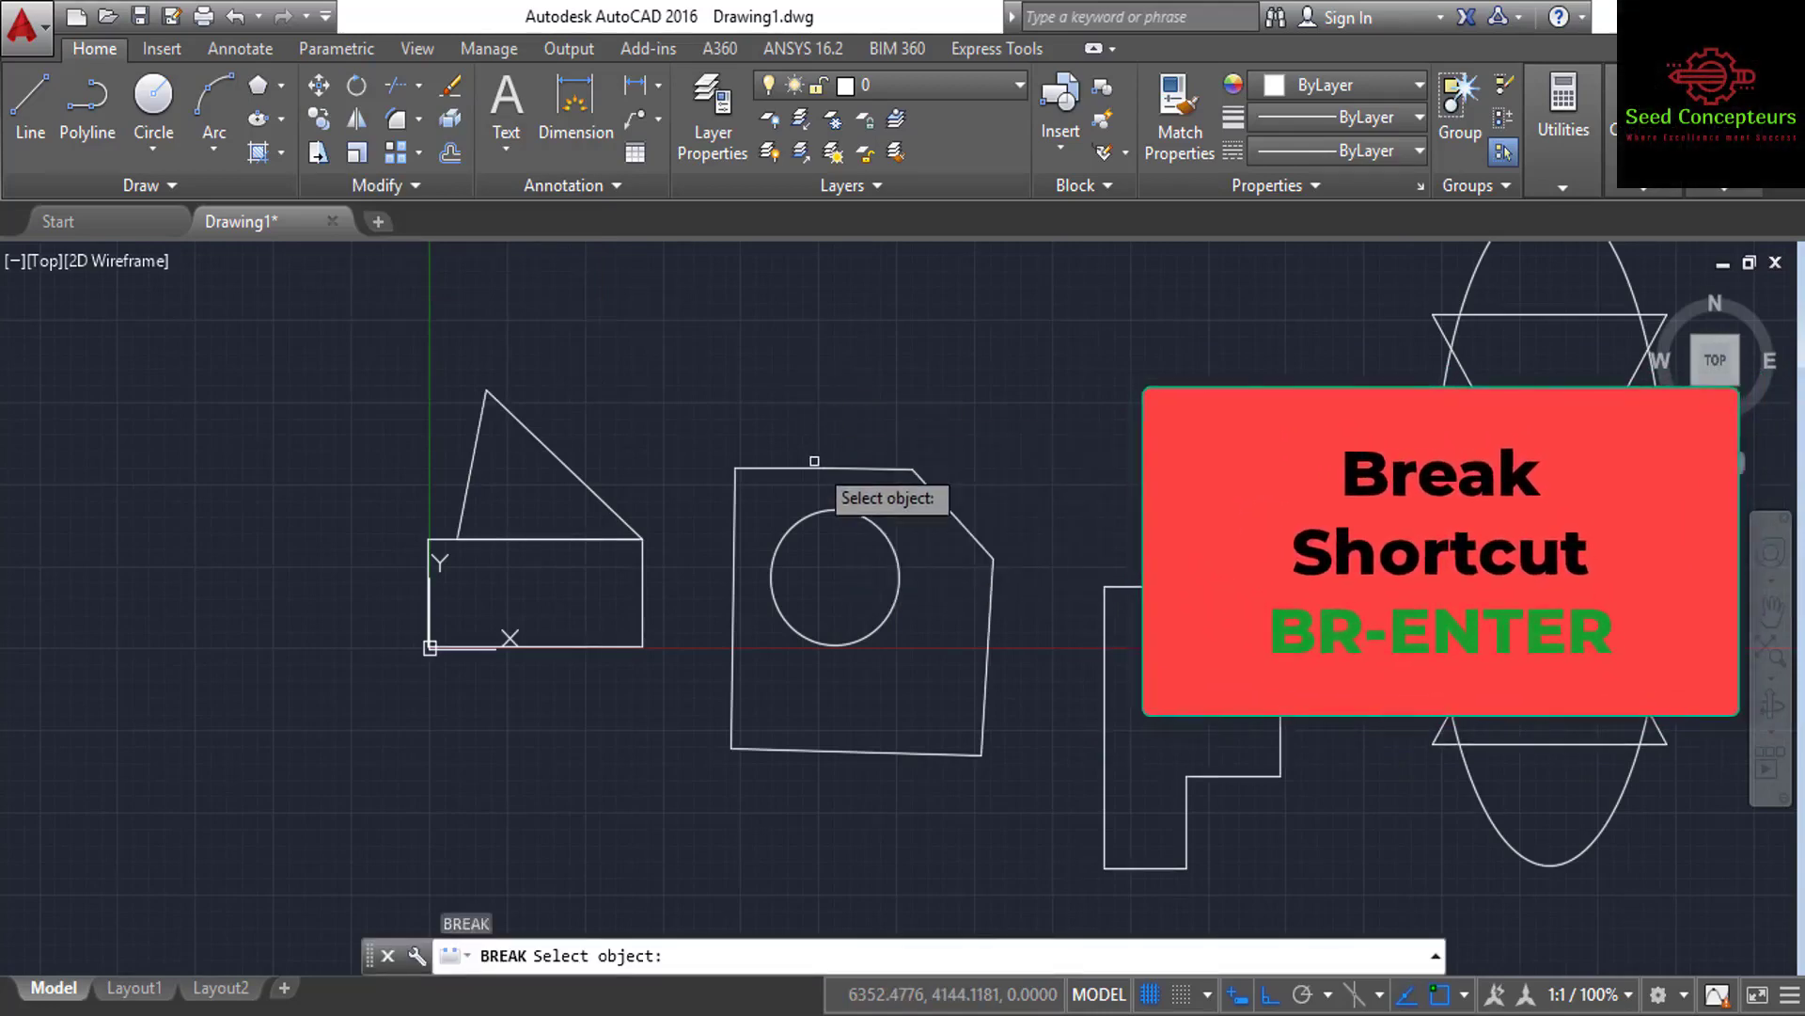
scroll(814, 461, "up", 2)
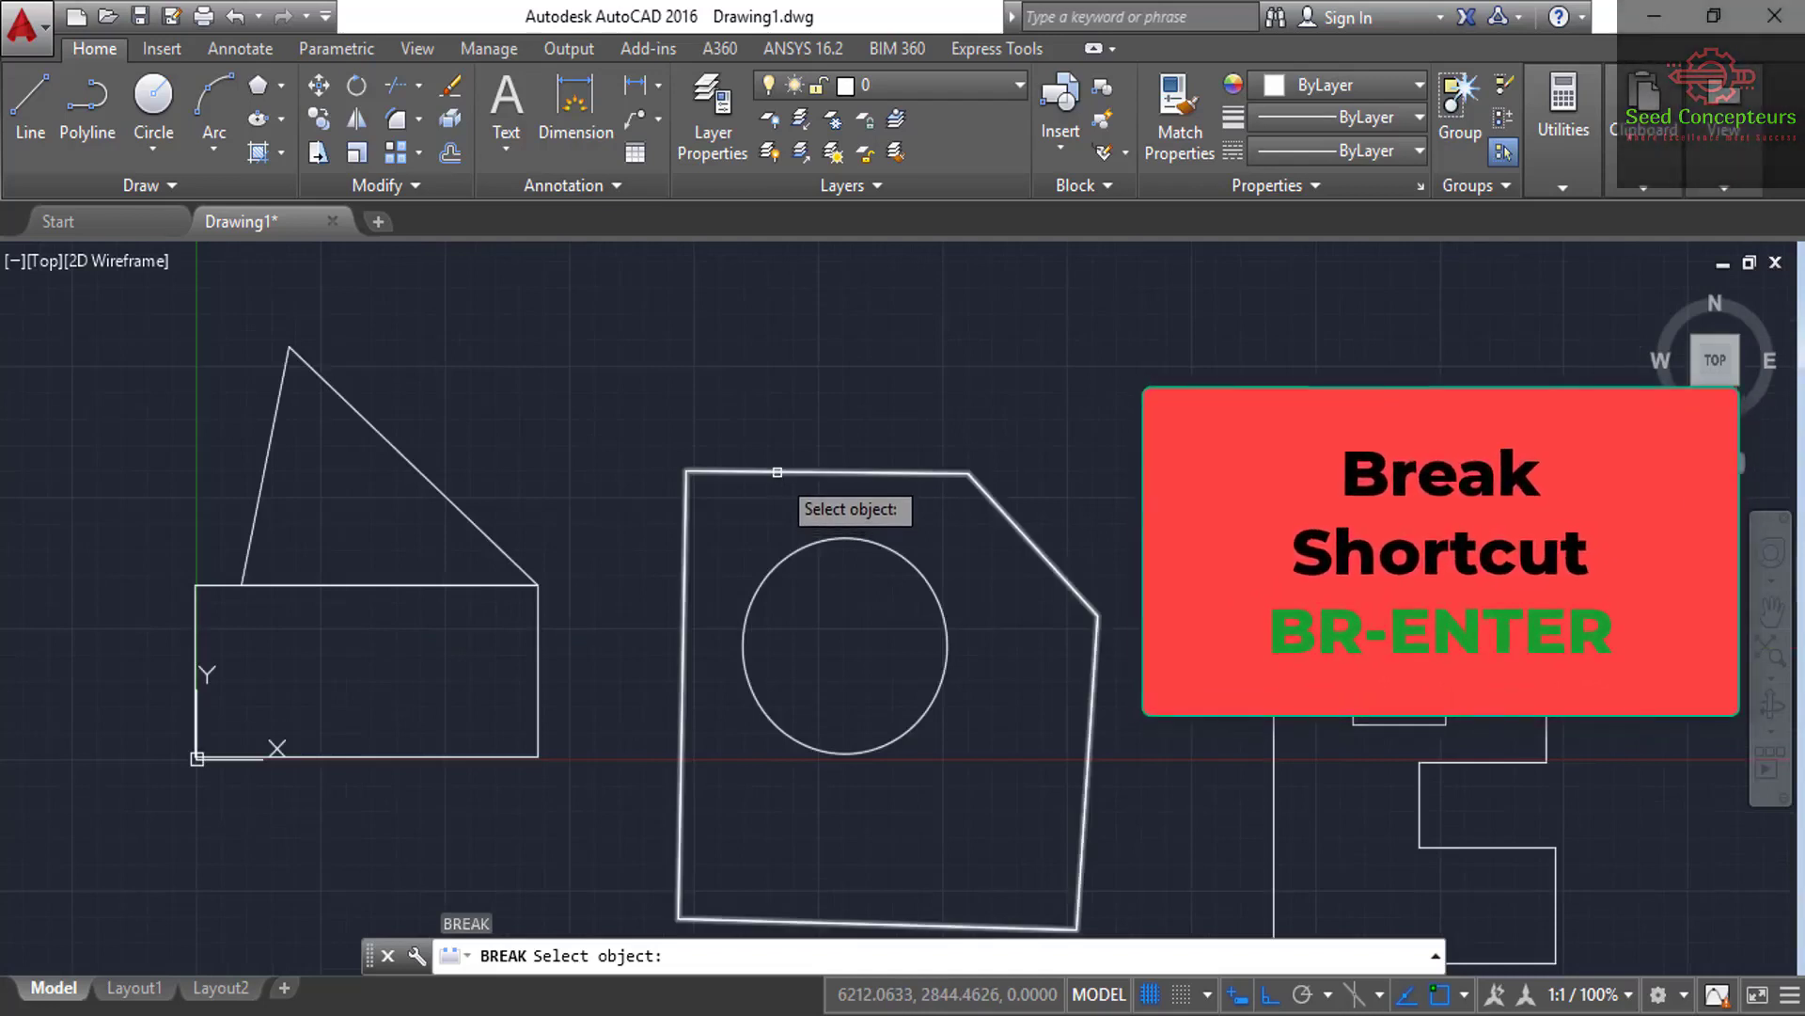
left_click(777, 472)
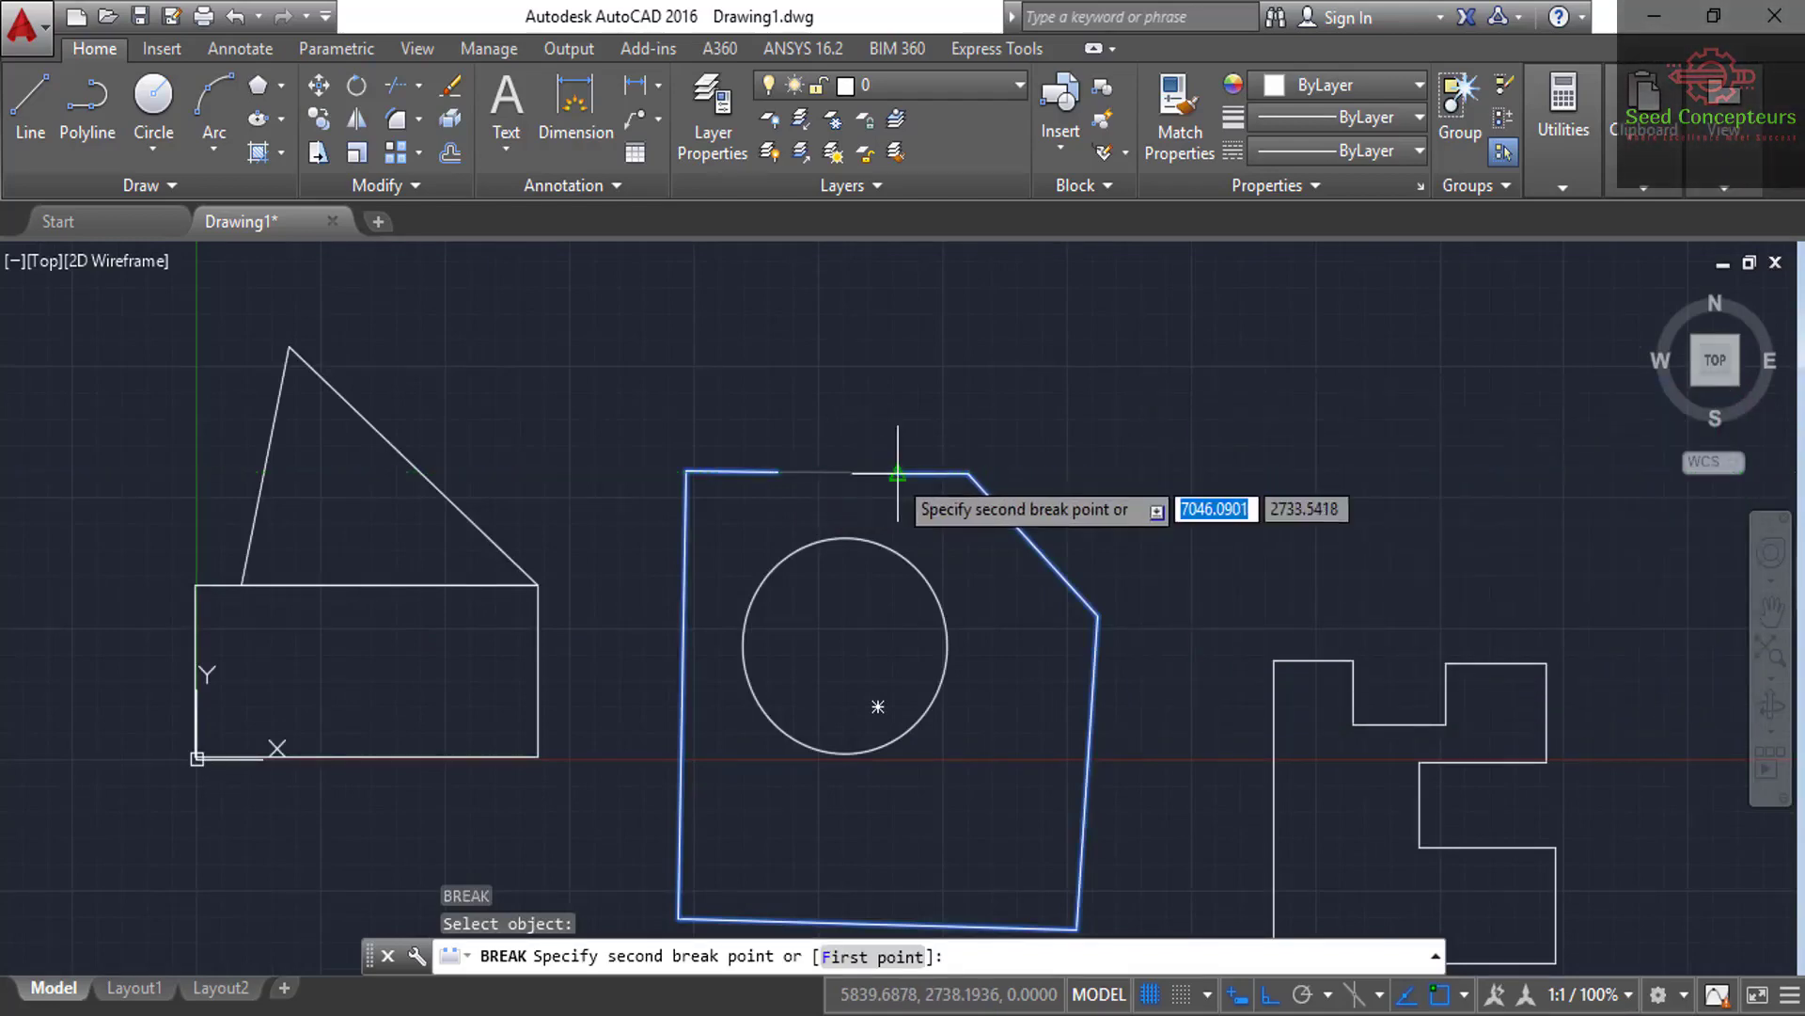
left_click(898, 473)
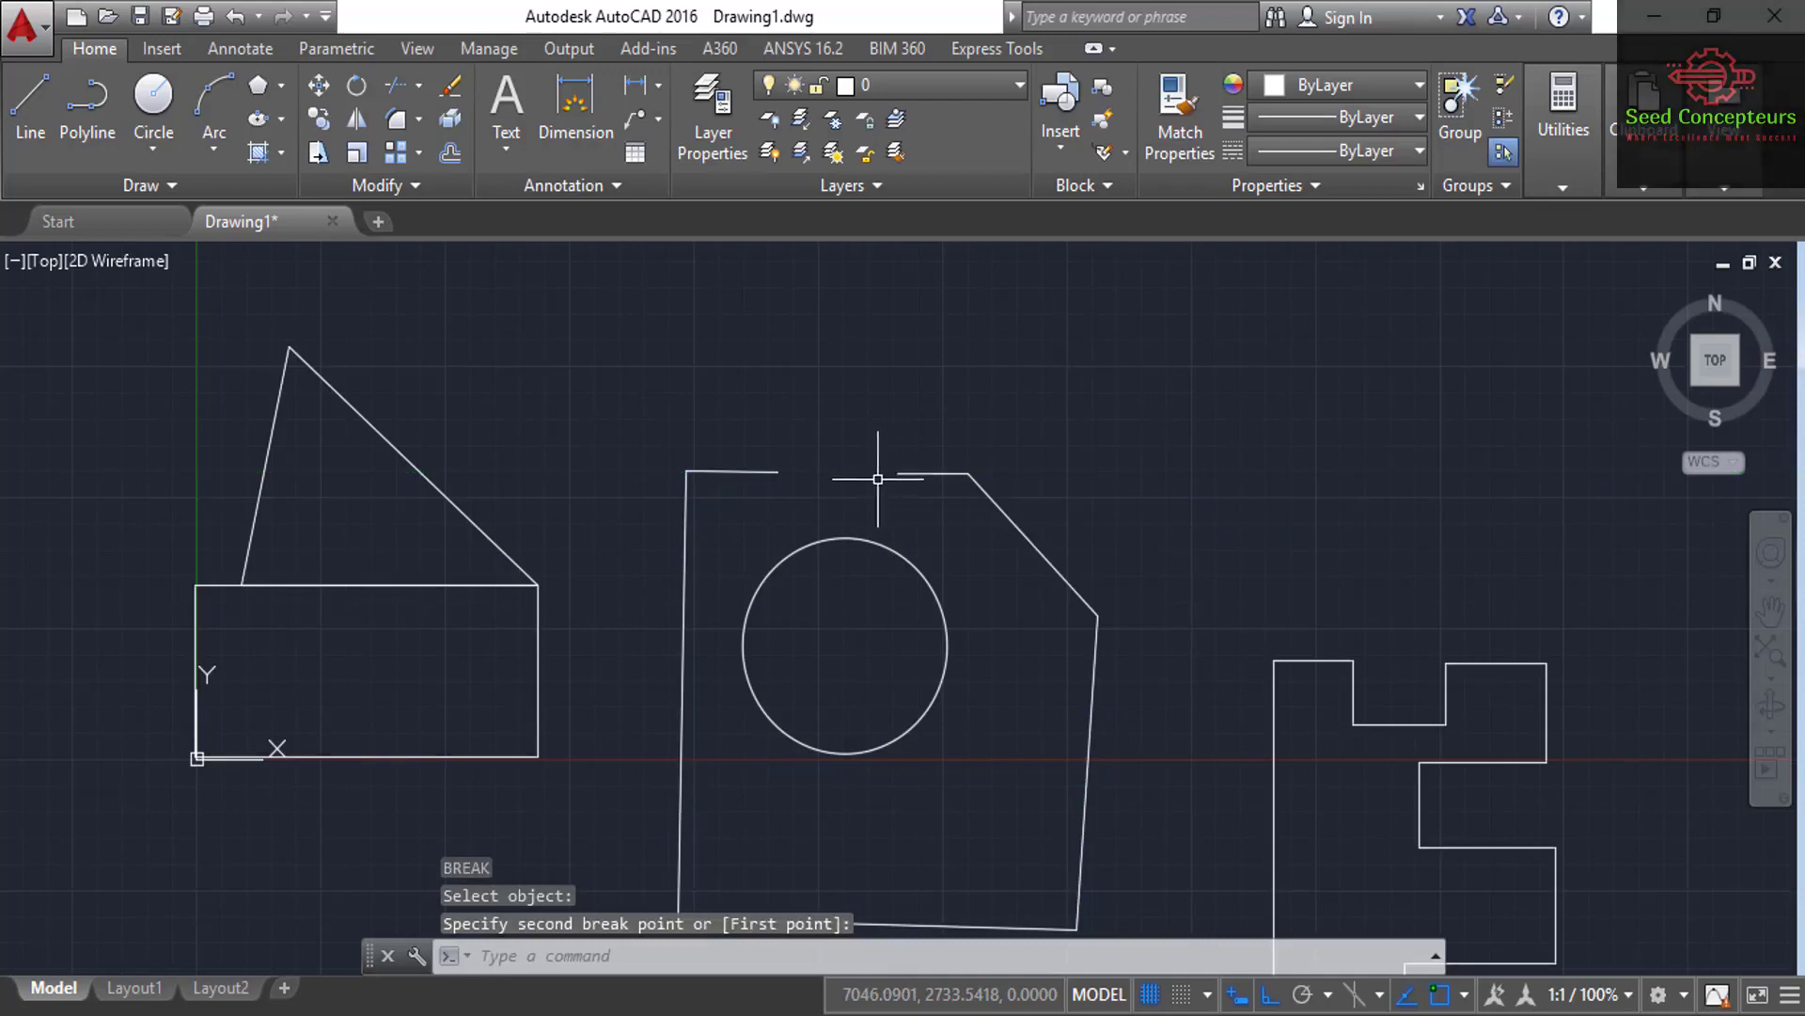
left_click(416, 187)
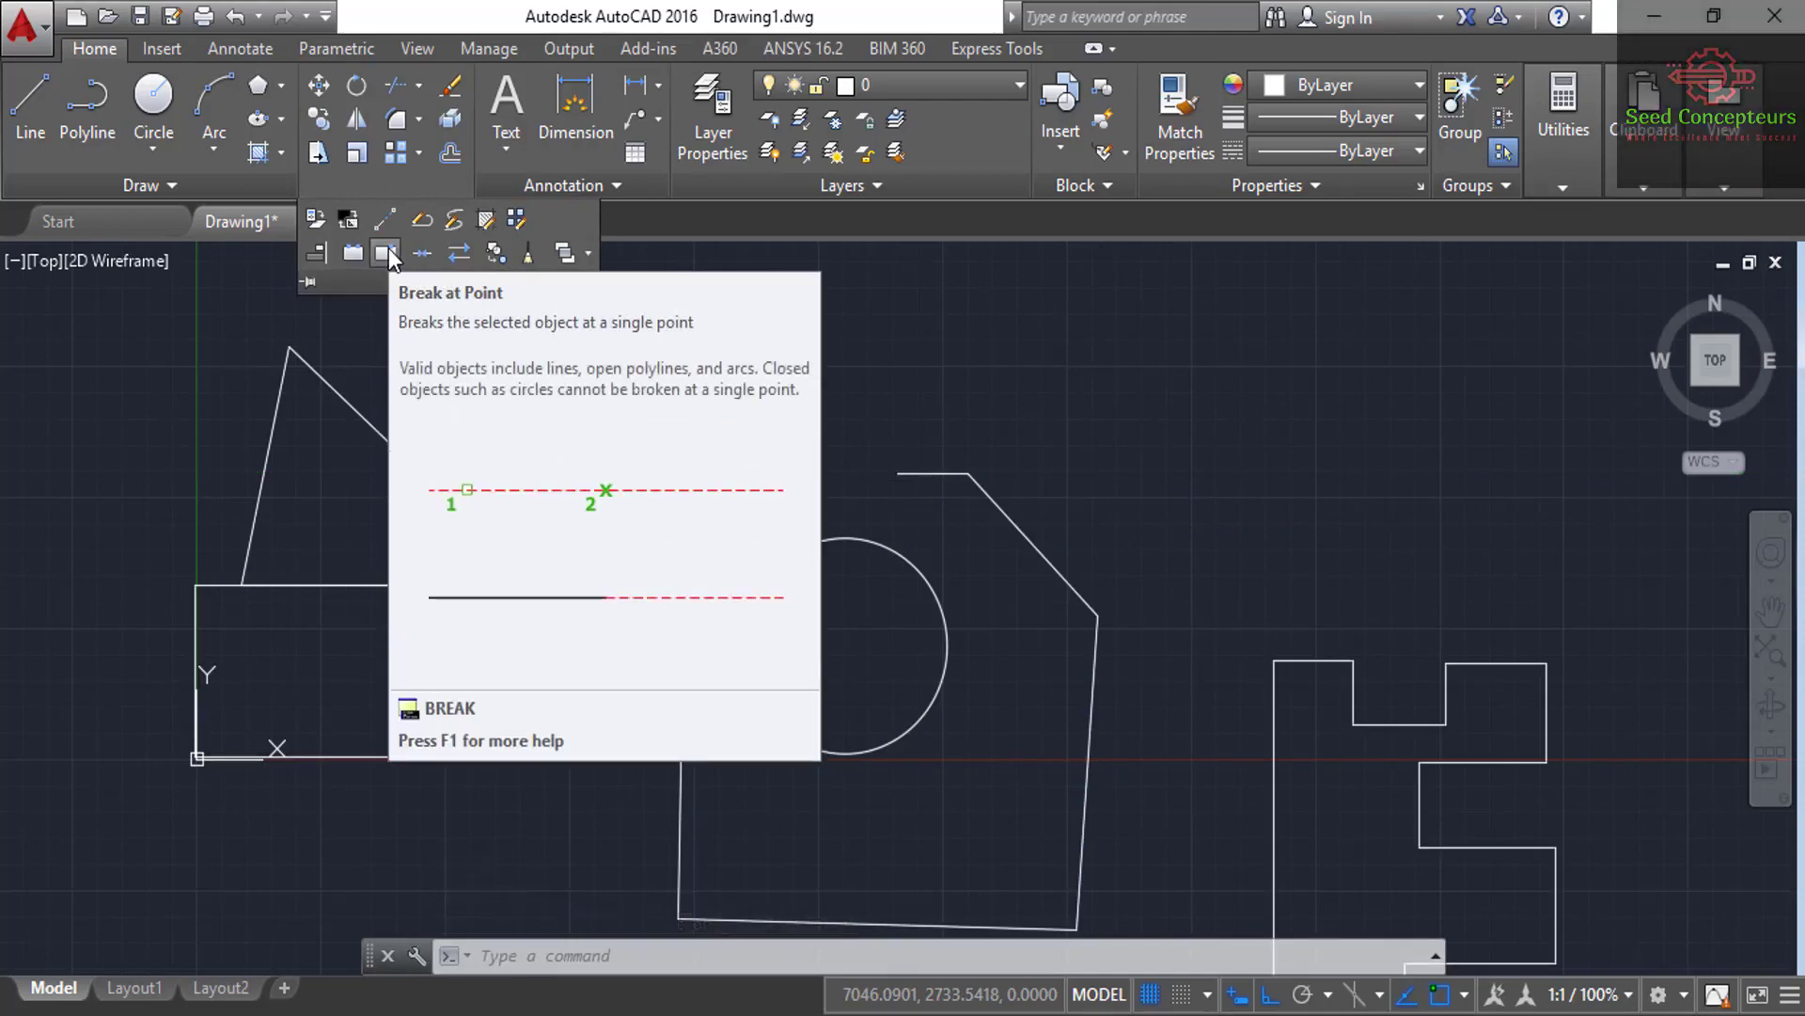
Break the polygon outline at a single point on its slanted upper-right edge.
left_click(387, 250)
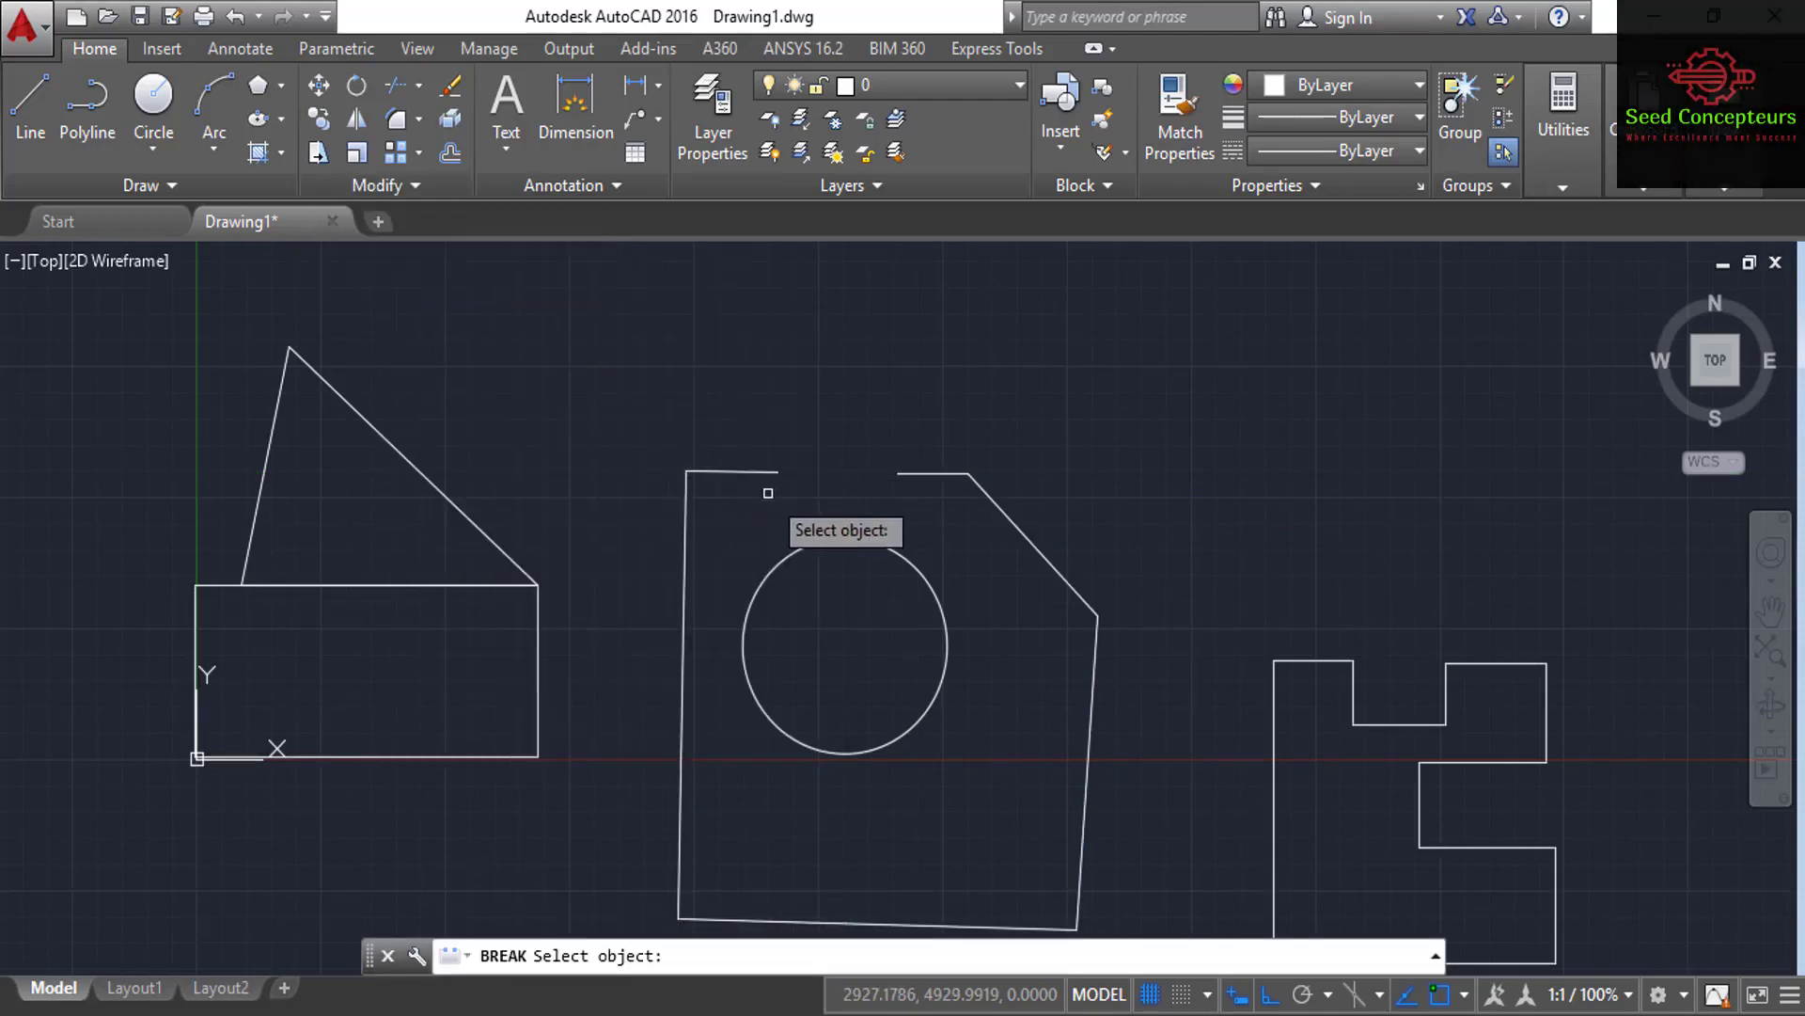
left_click(1022, 532)
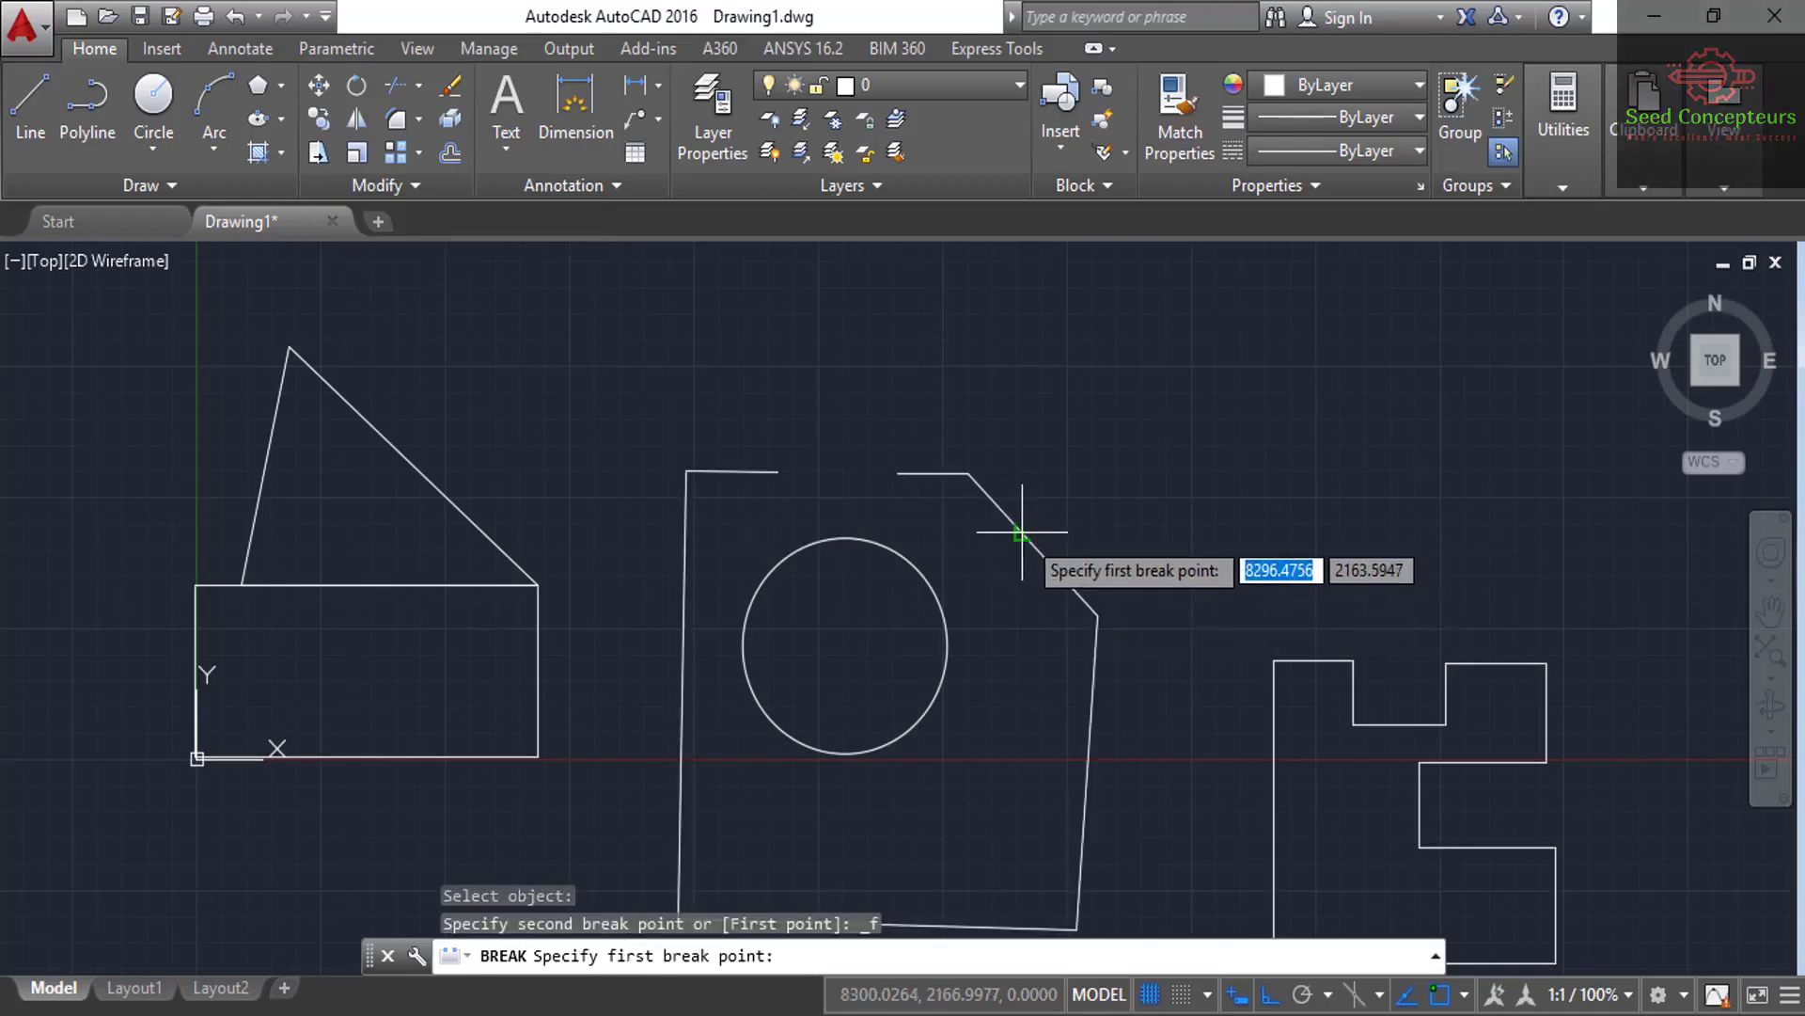
left_click(1035, 550)
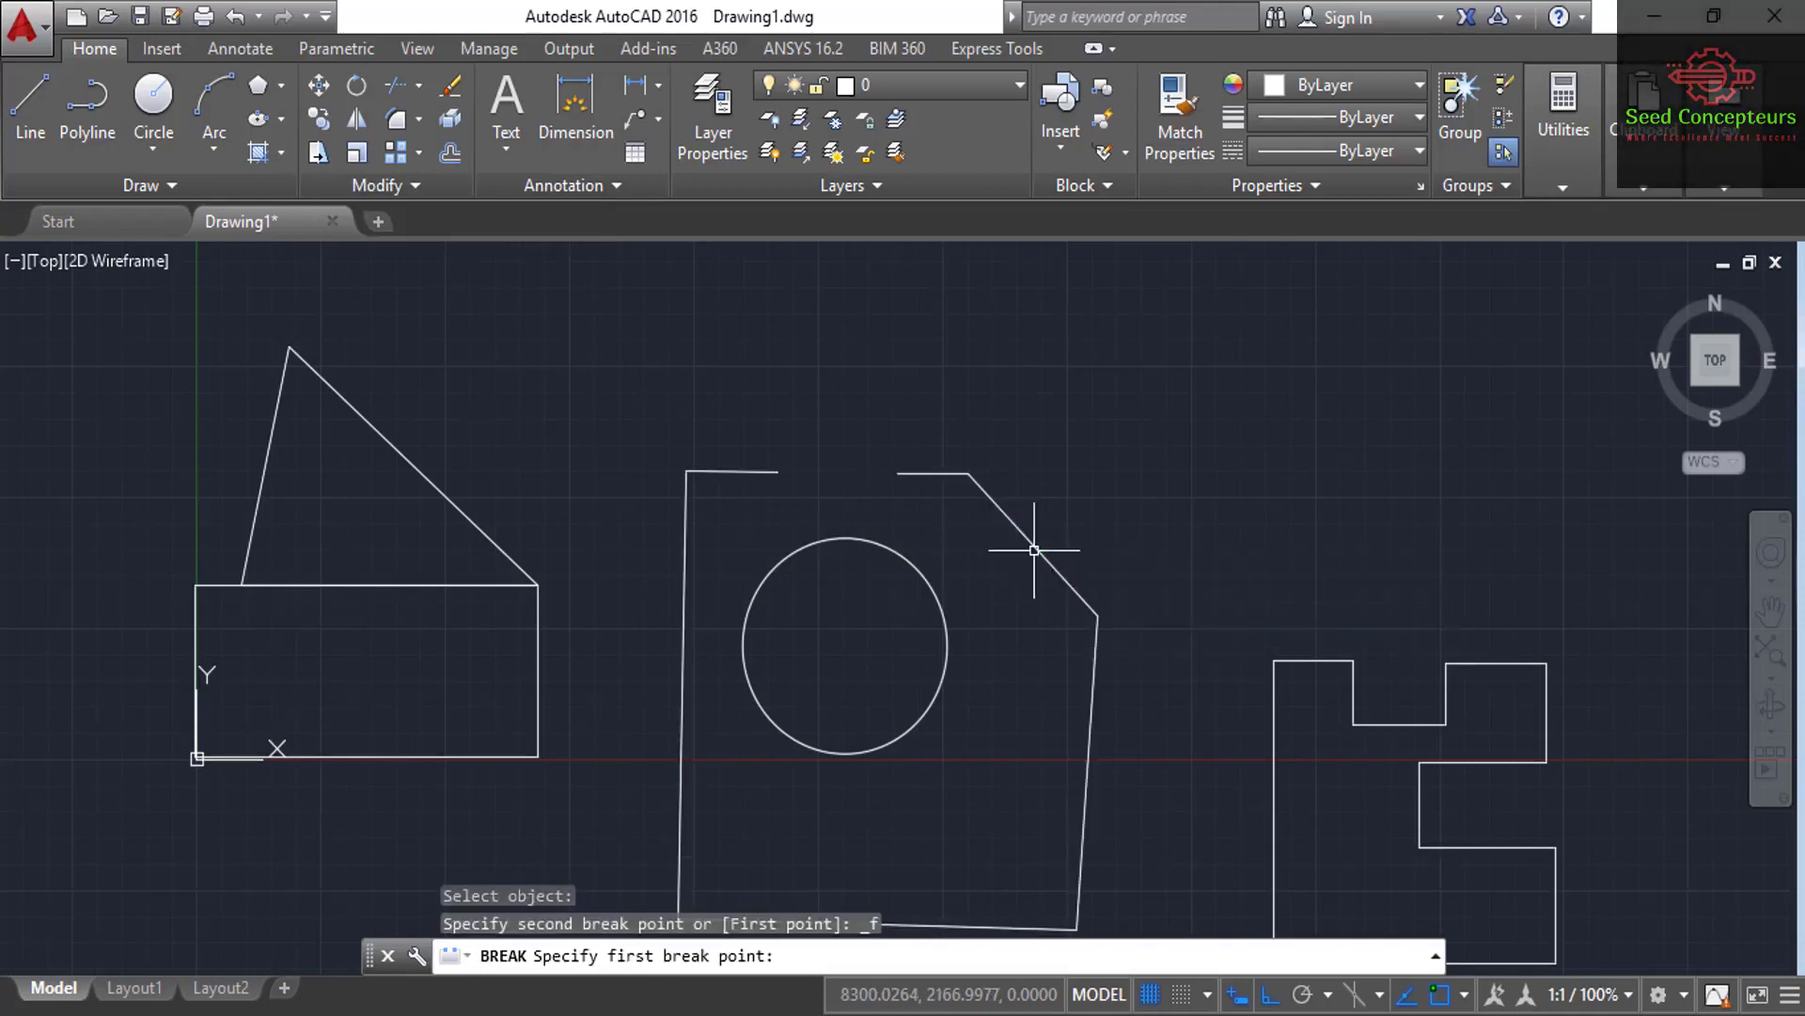
type("@")
left_click(1027, 532)
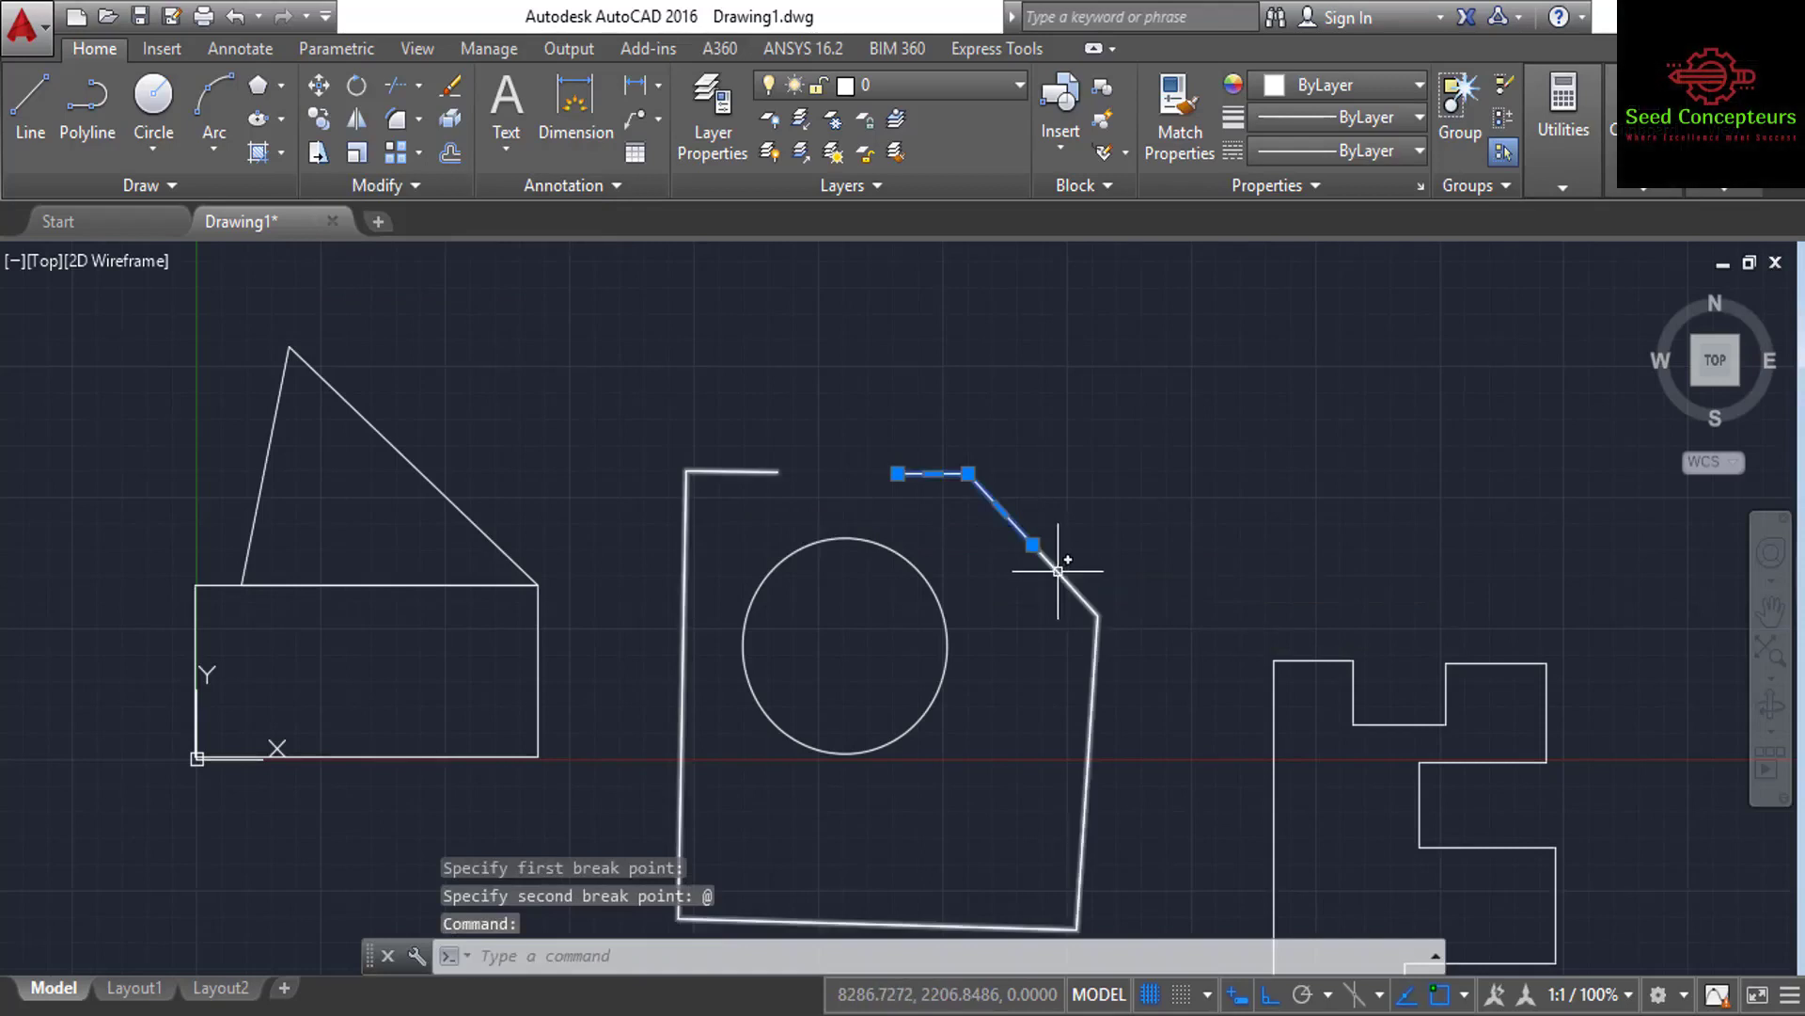
Select the upper and lower pieces to confirm the outline is now two objects.
left_click(1058, 571)
key("Escape")
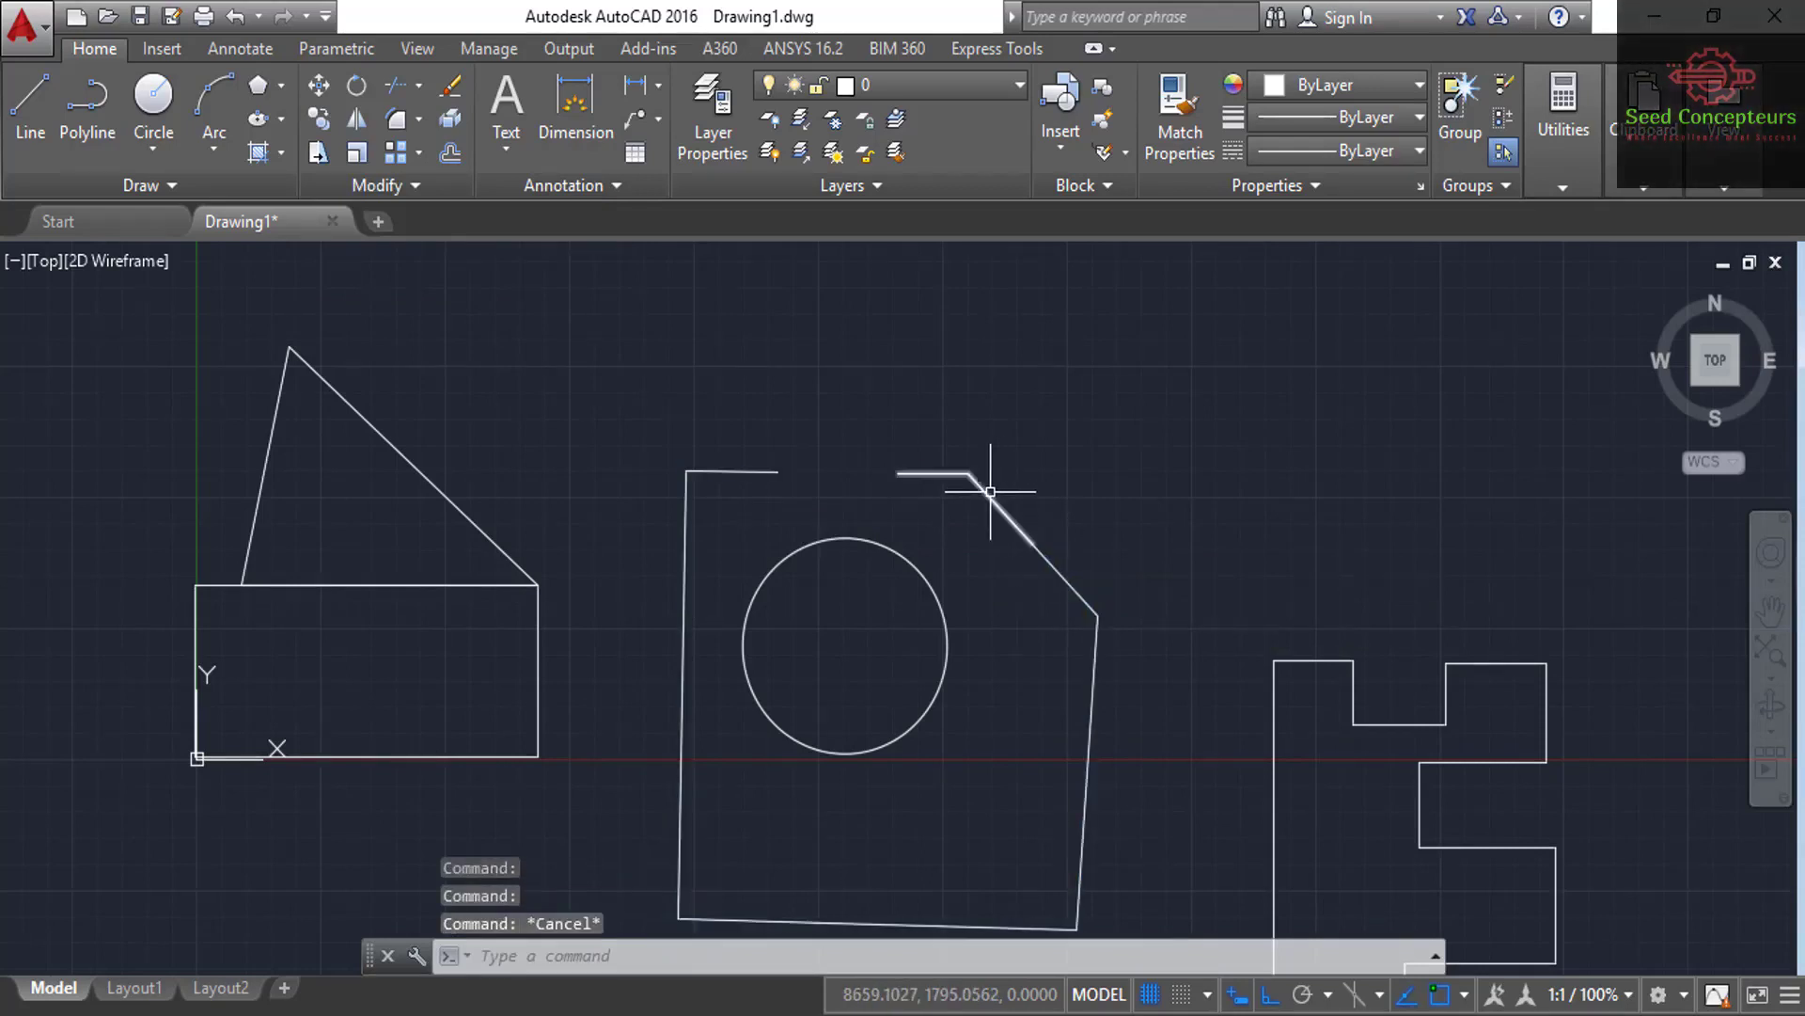
left_click(990, 491)
left_click(1053, 572)
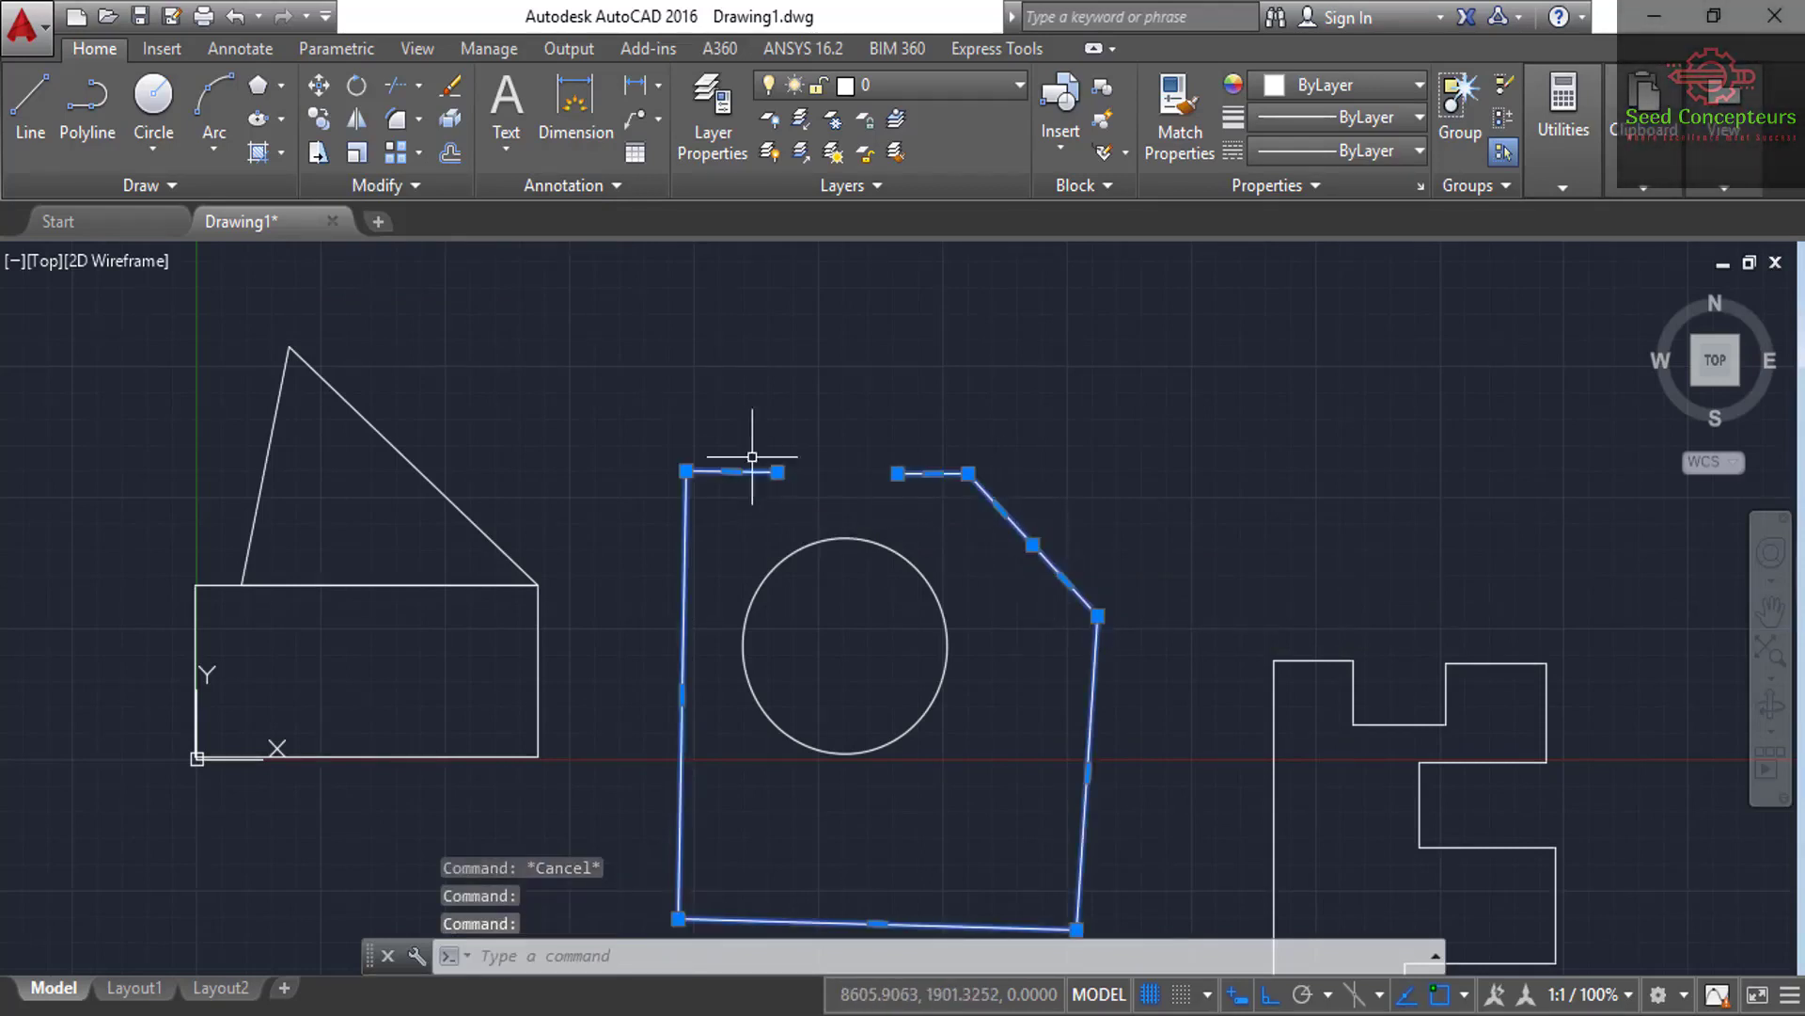
key("Escape")
key("Escape")
scroll(665, 357, "down", 2)
scroll(834, 483, "up", 2)
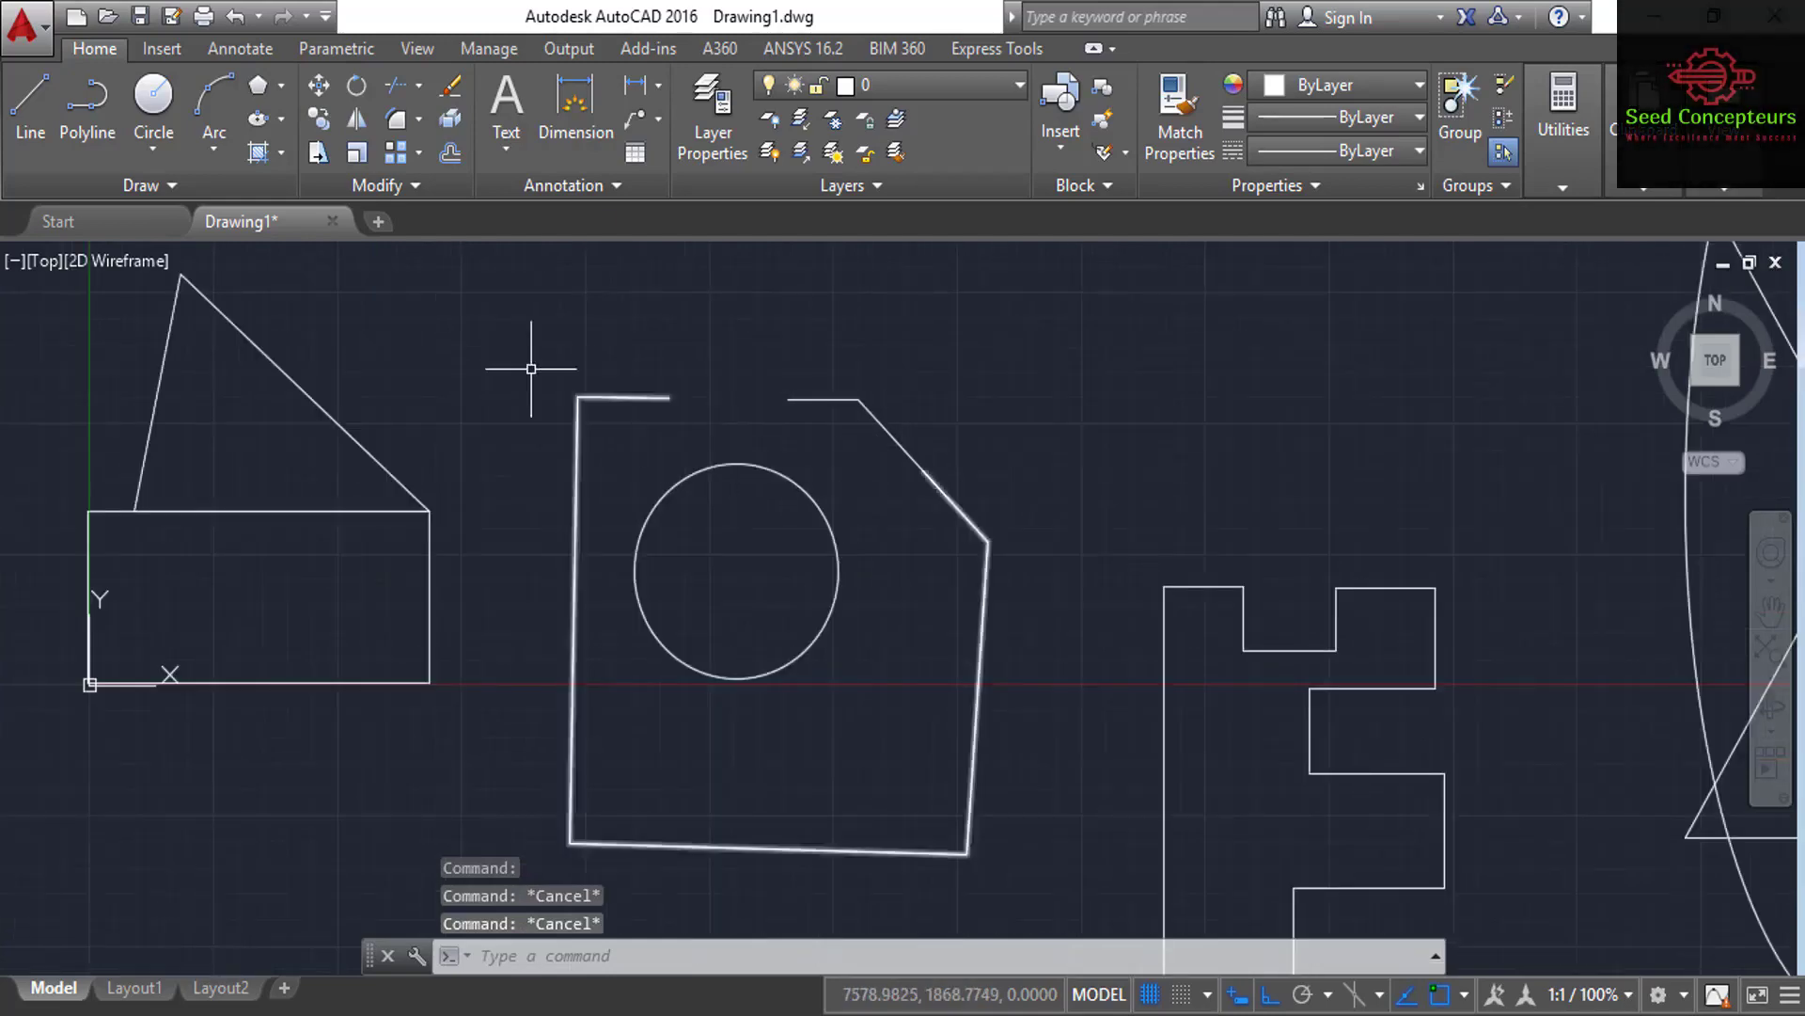
Use JOIN on all 14 crossing-selected lines of the F shape.
left_click(375, 182)
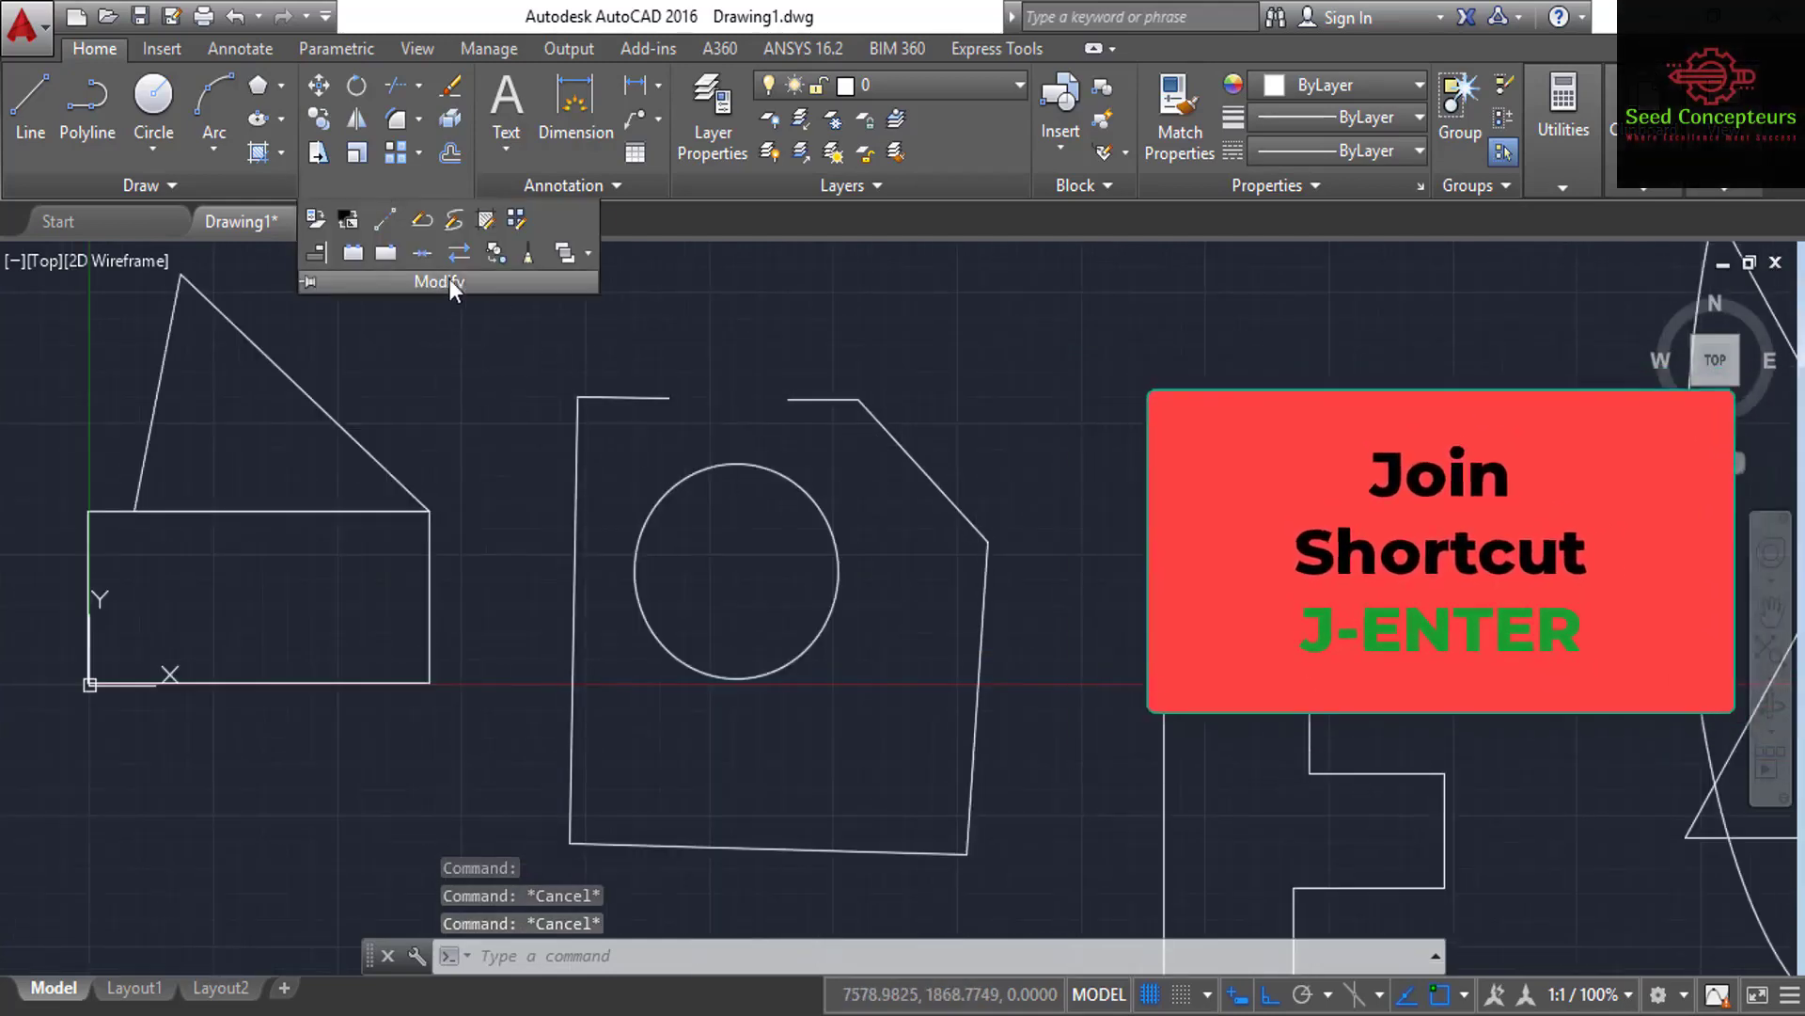
key("Escape")
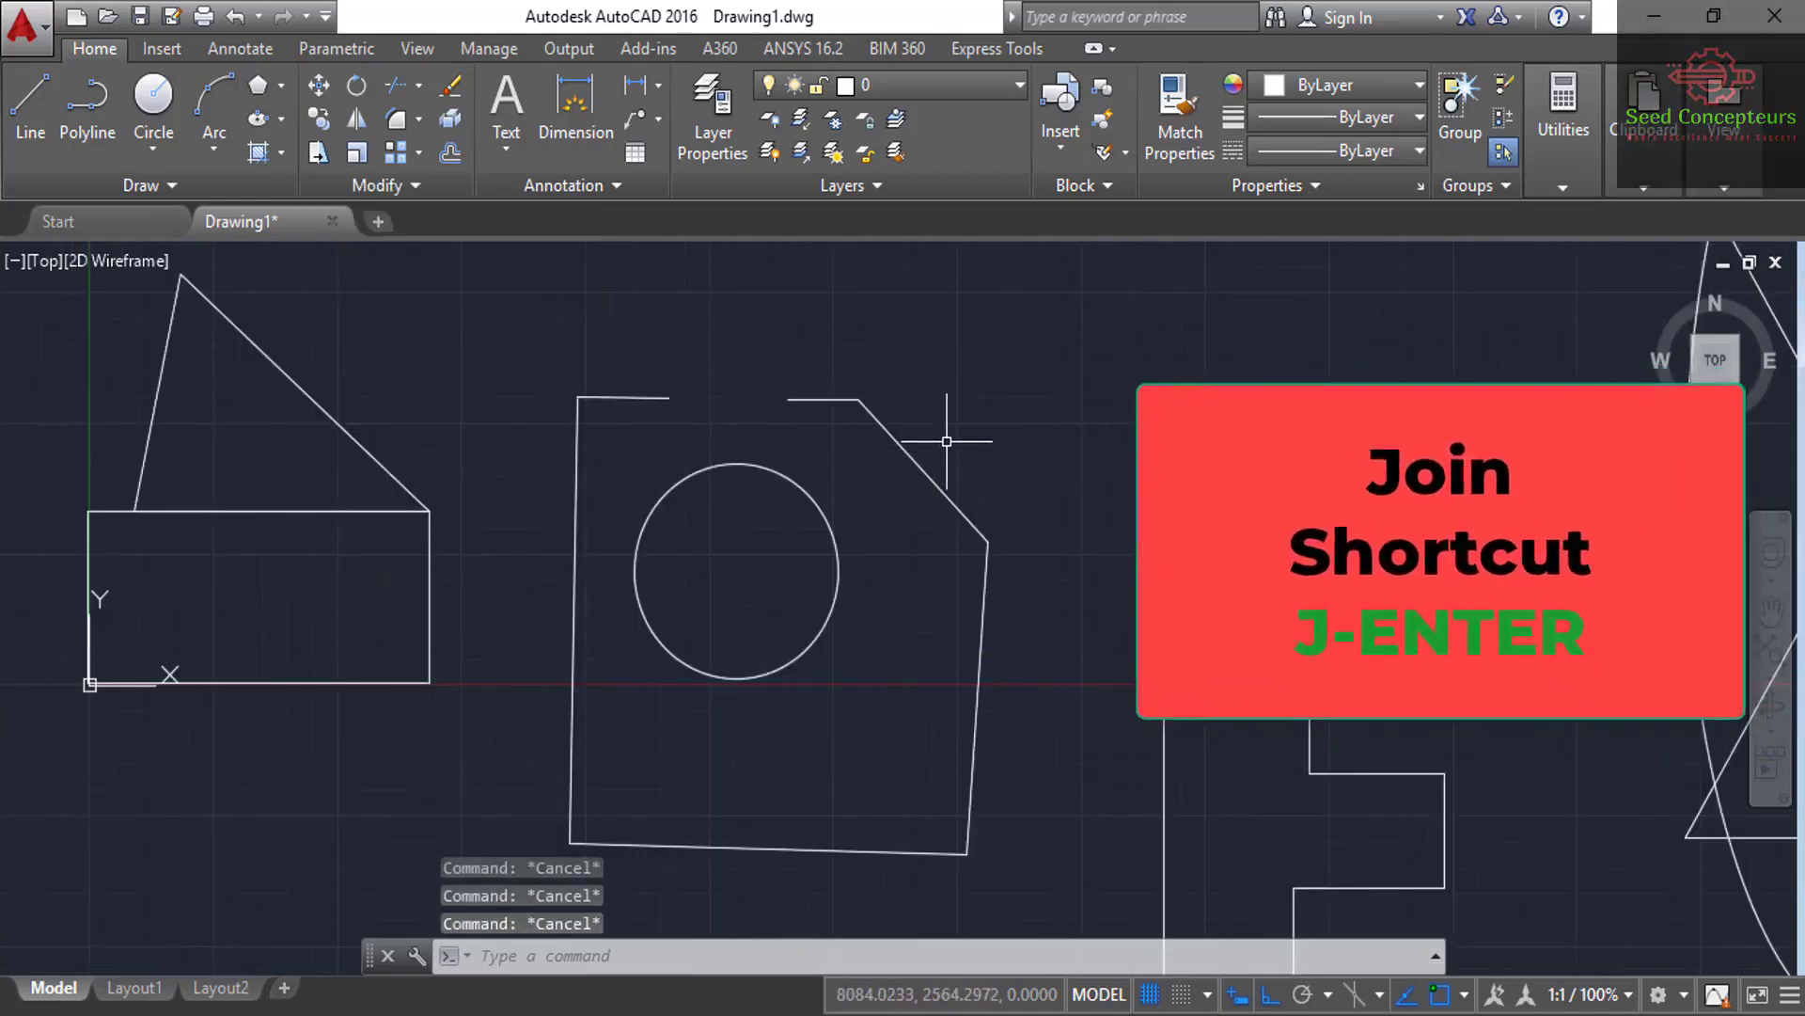
type("j")
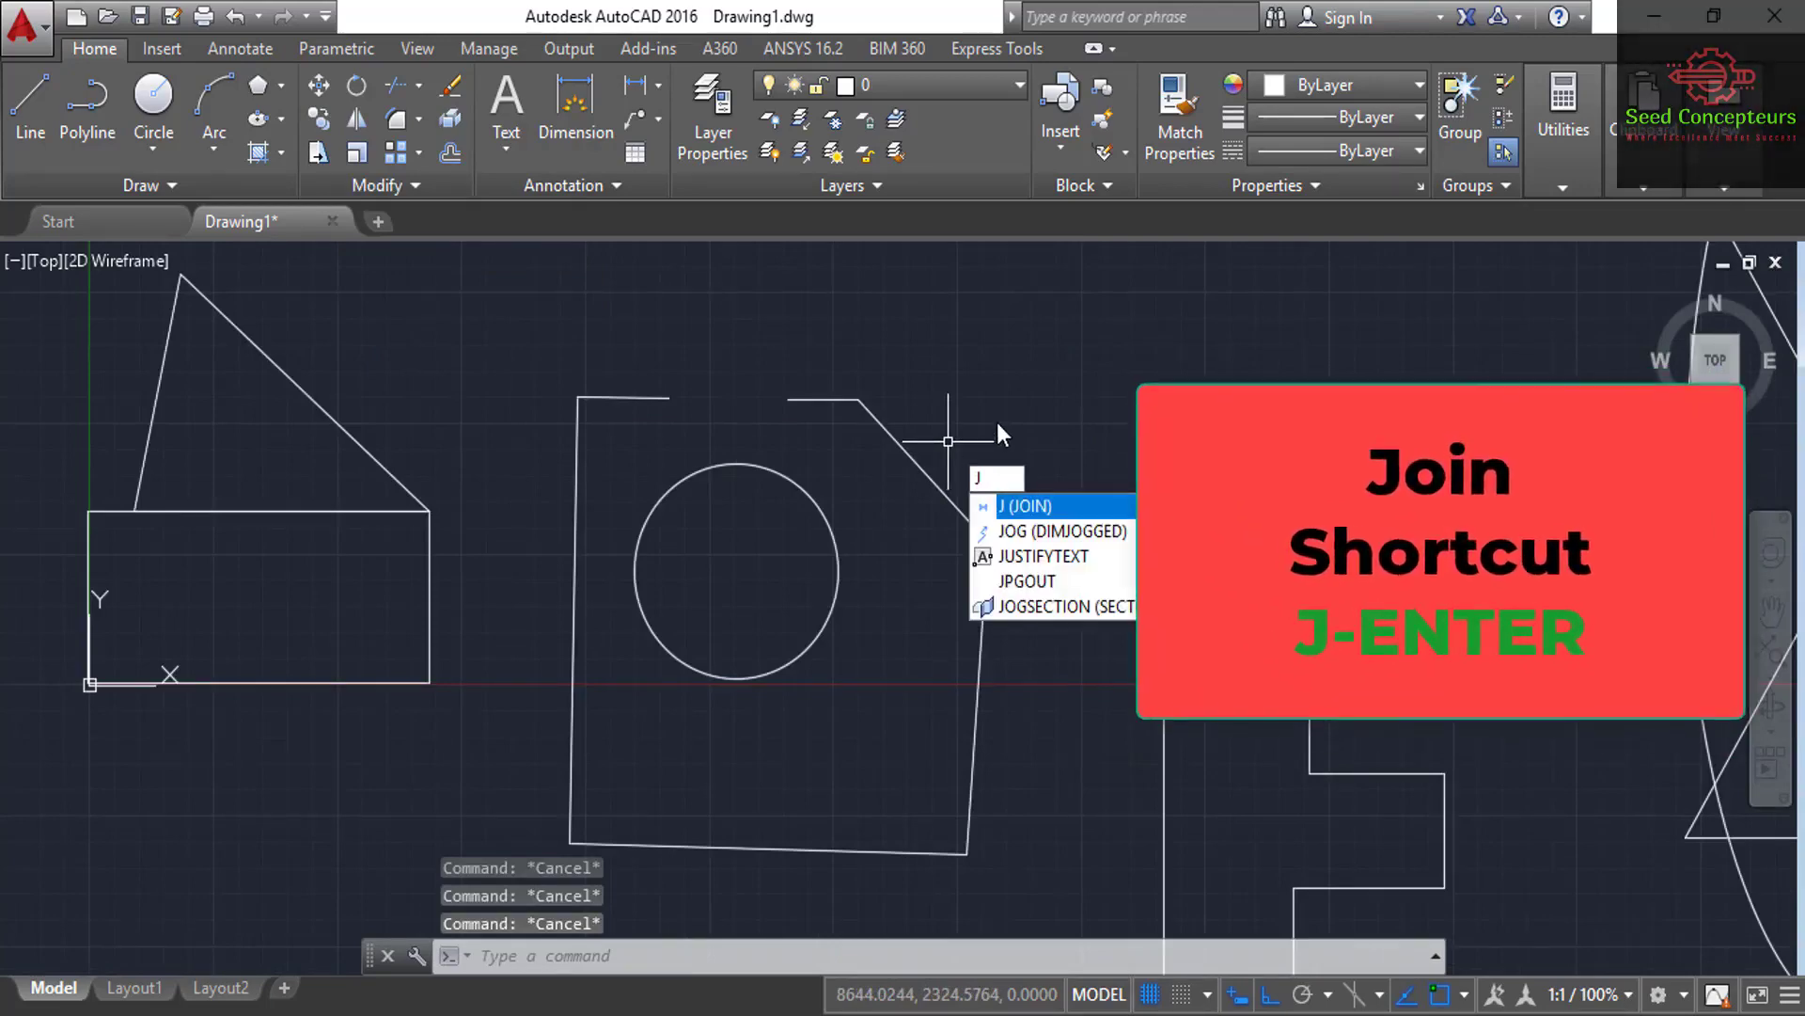
key("Return")
scroll(996, 422, "down", 2)
scroll(997, 422, "up", 1)
scroll(996, 421, "up", 1)
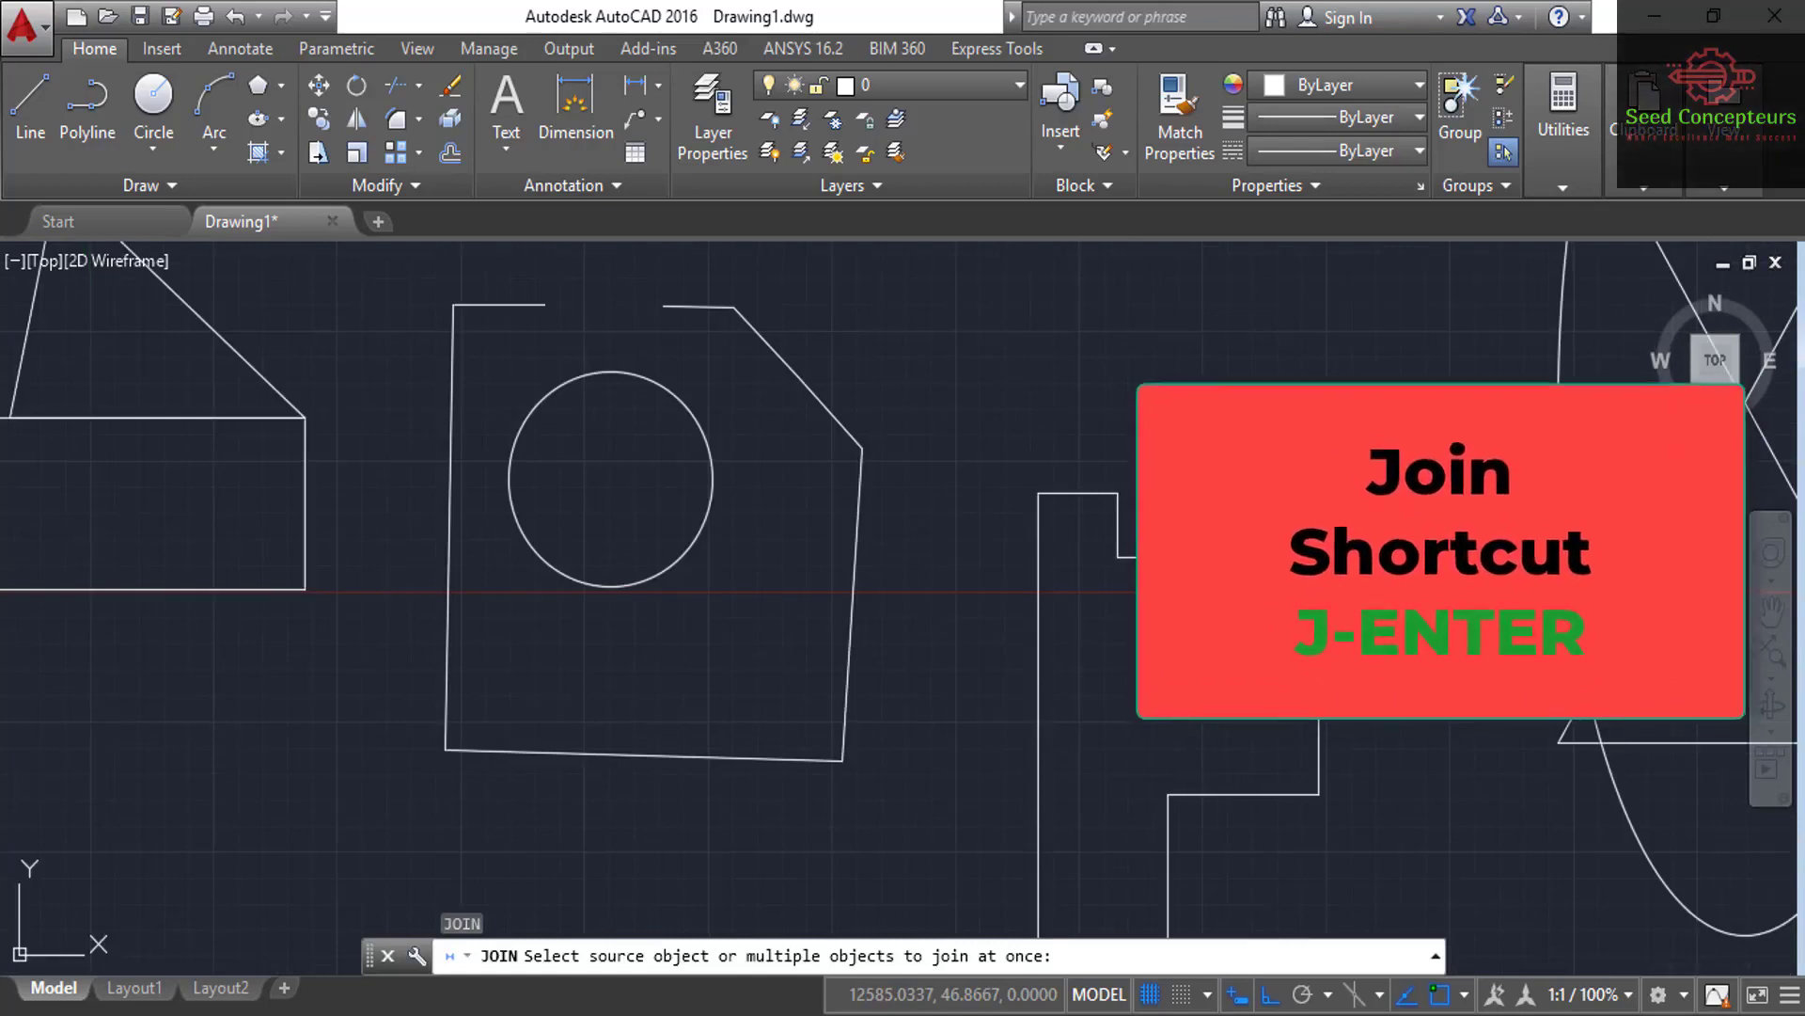
scroll(997, 421, "down", 2)
scroll(997, 422, "up", 1)
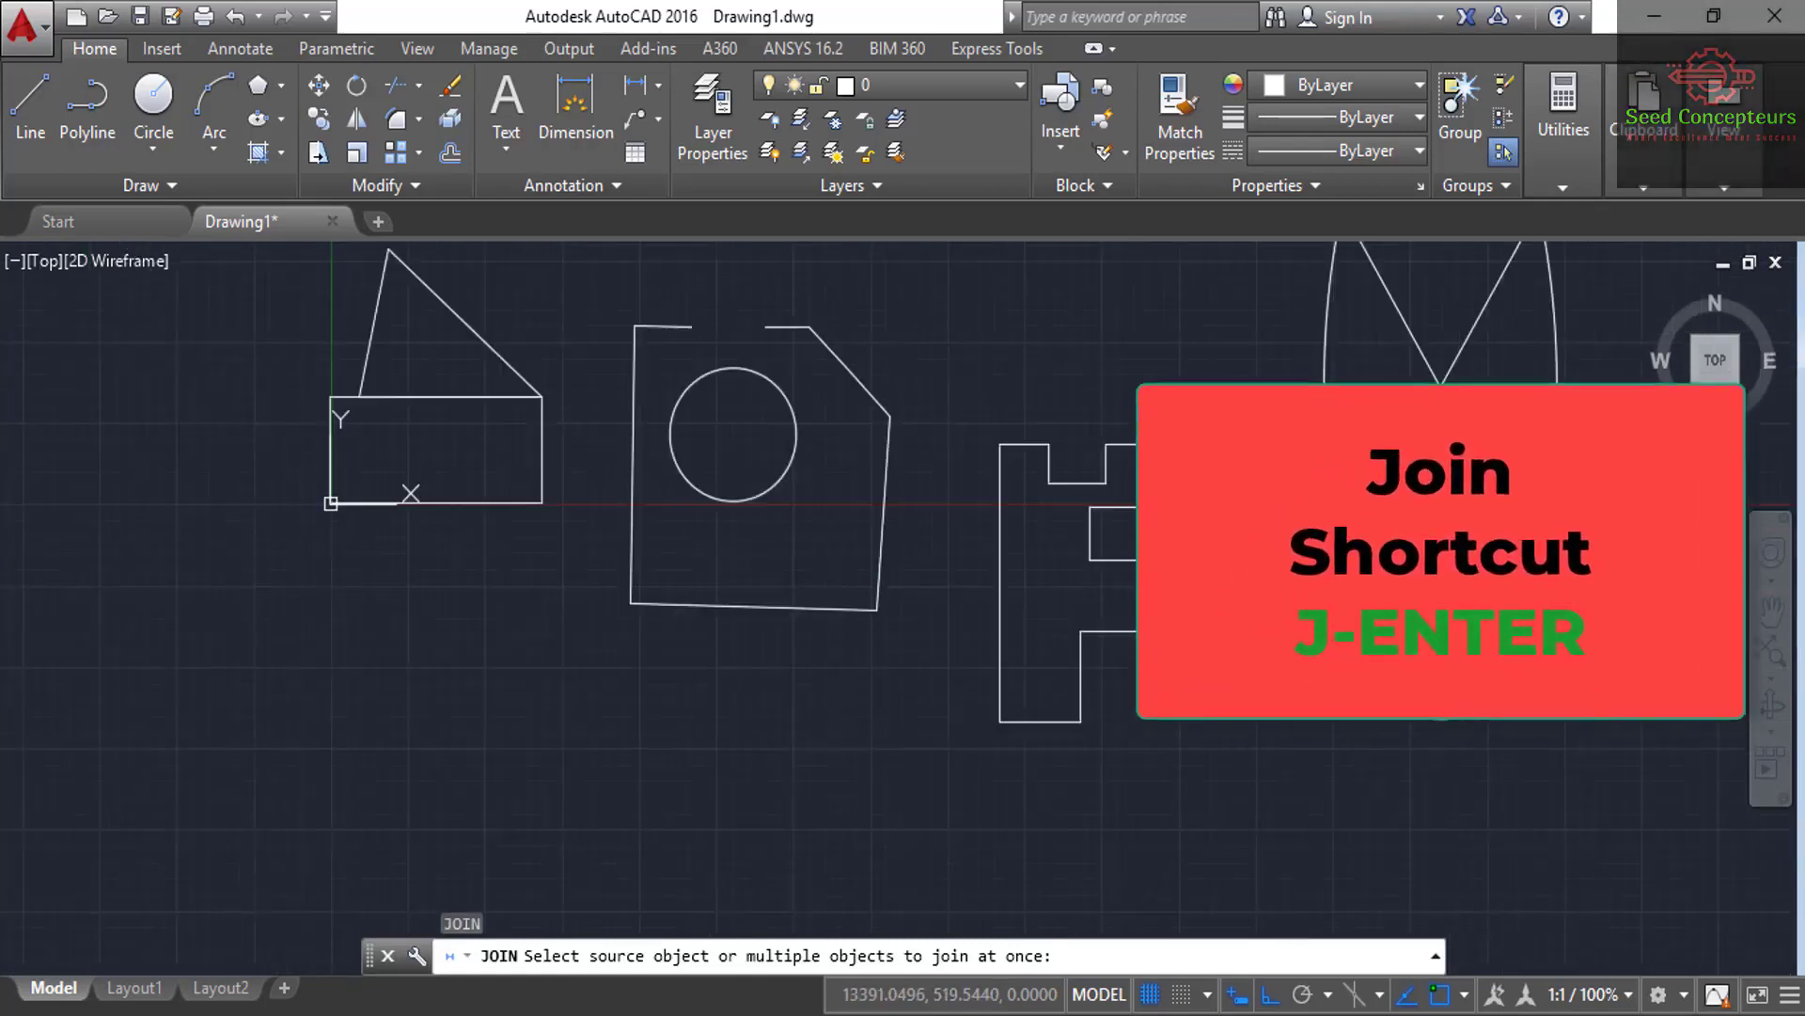
left_click(1175, 404)
left_click(961, 775)
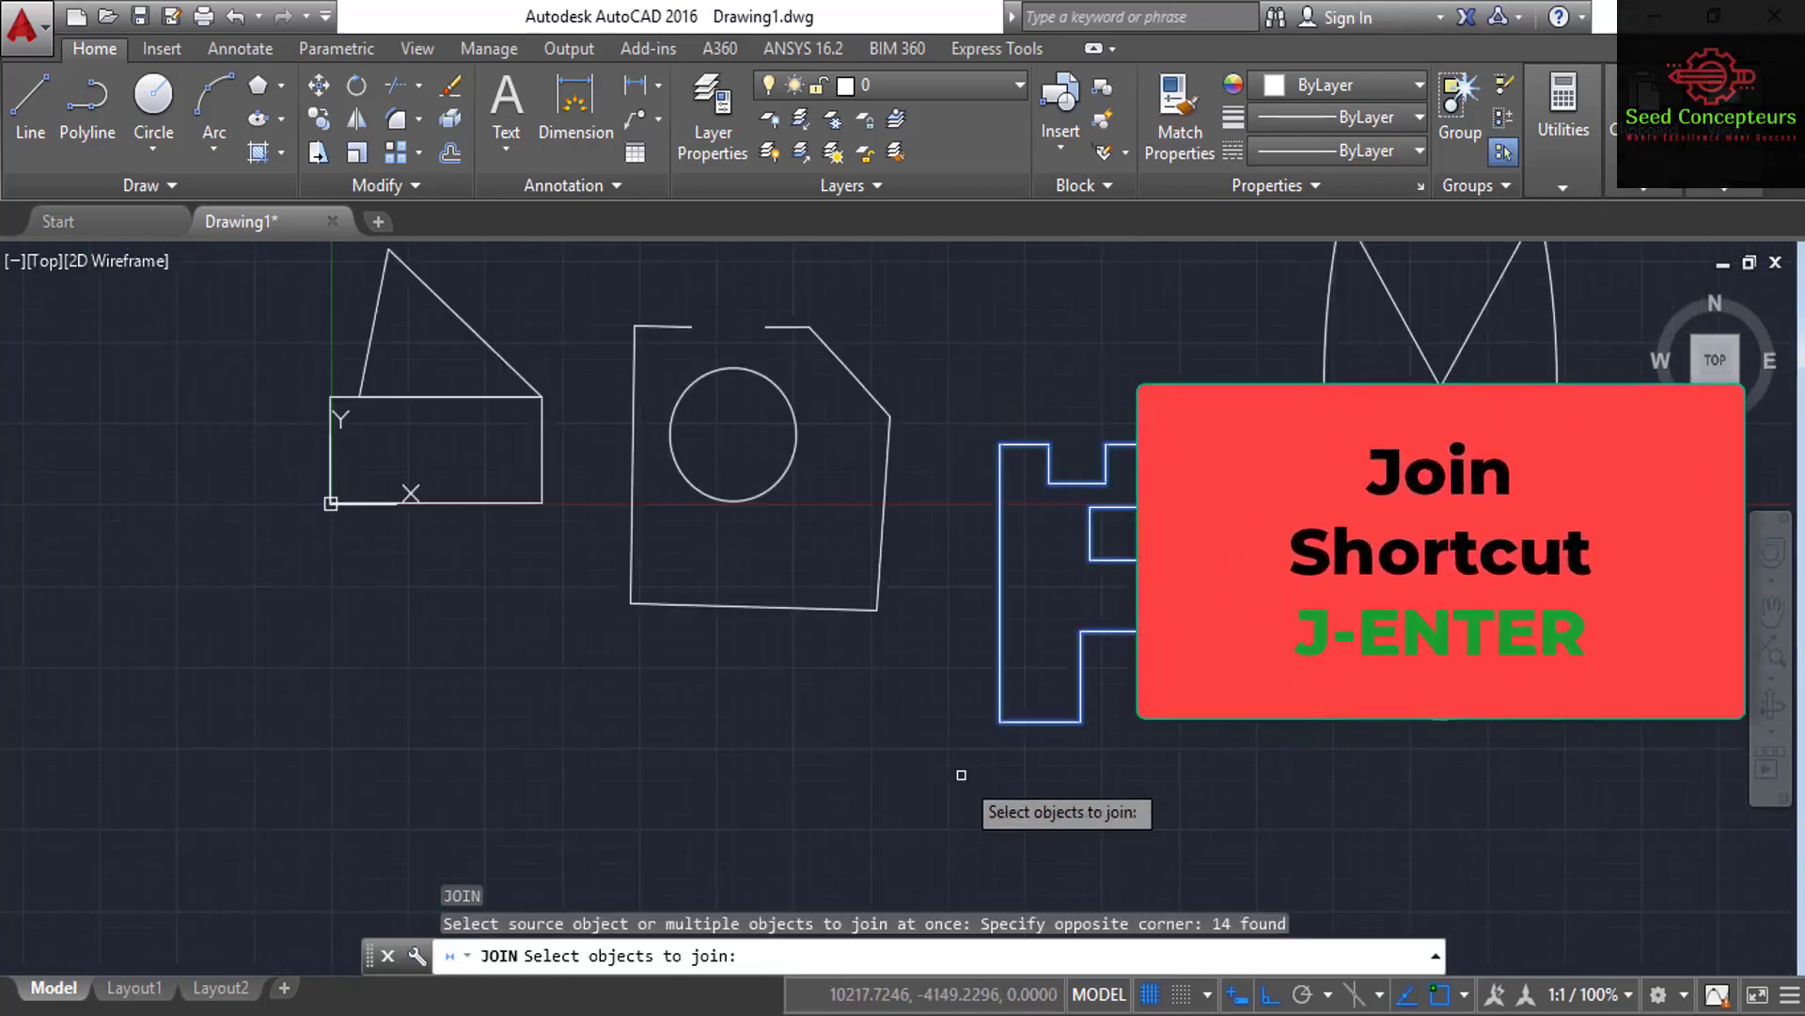
key("Return")
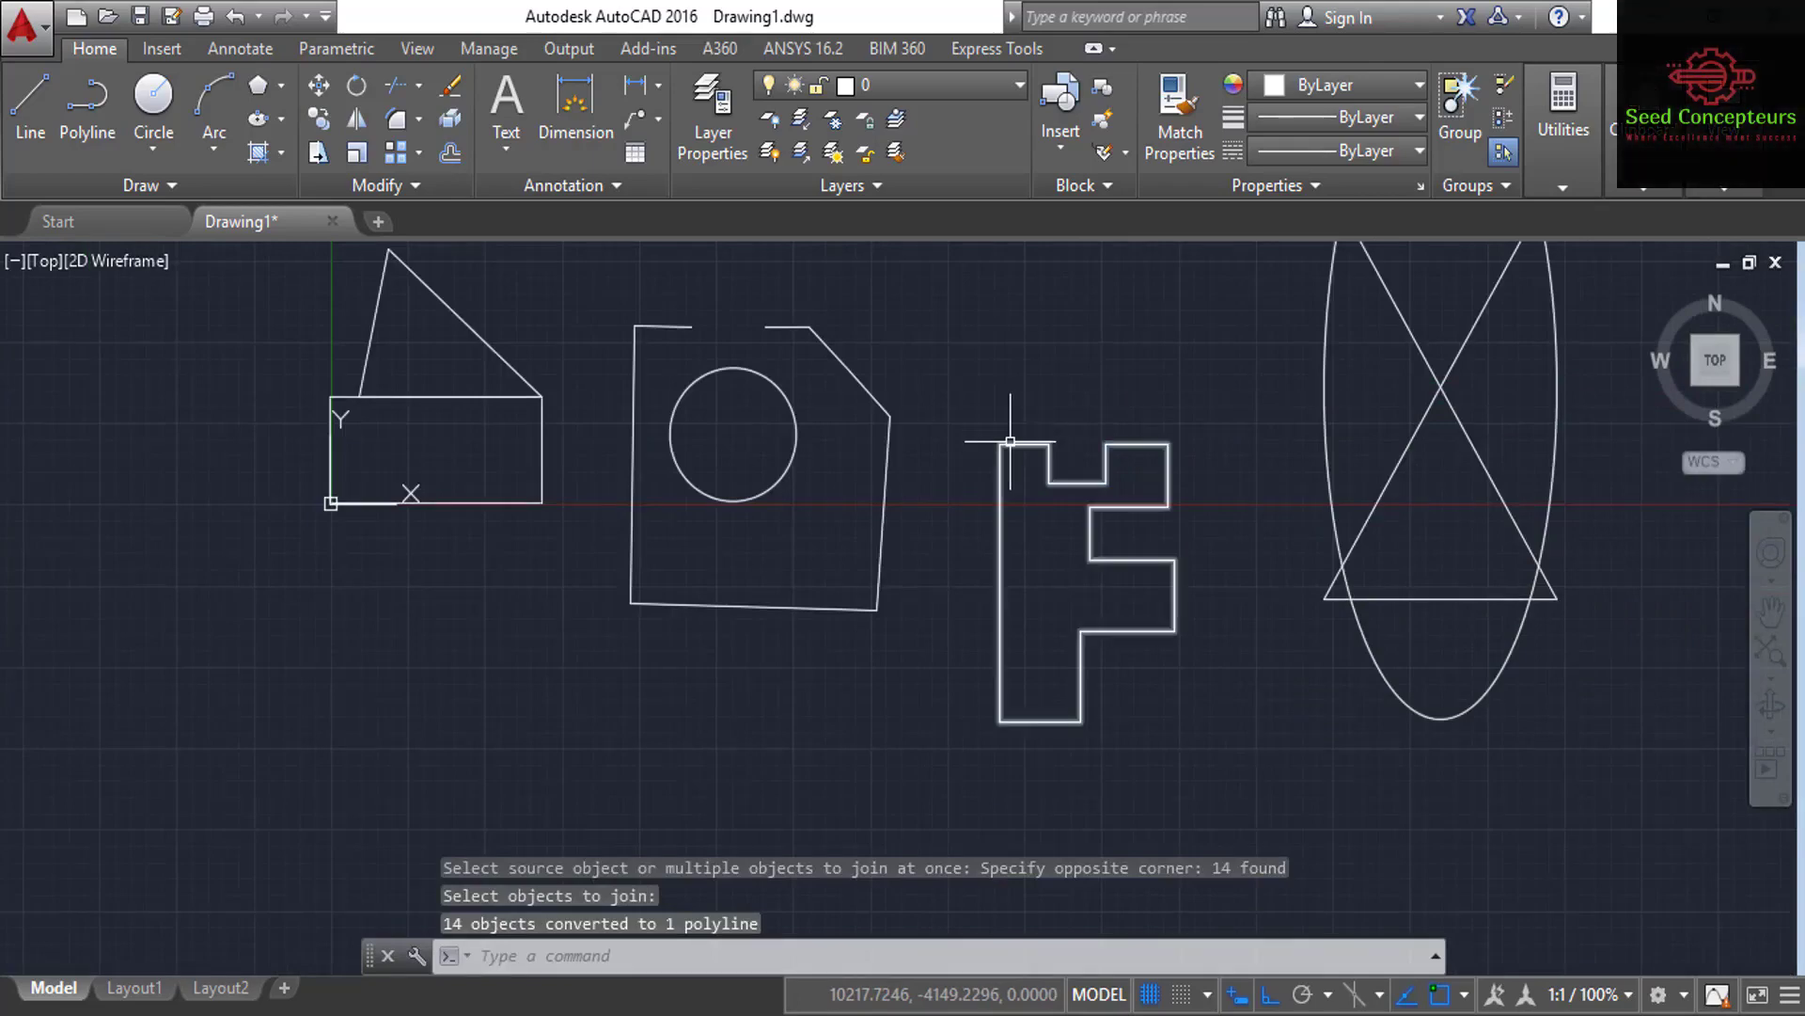
Select the F outline to confirm it is now a single polyline.
left_click(1011, 442)
key("Escape")
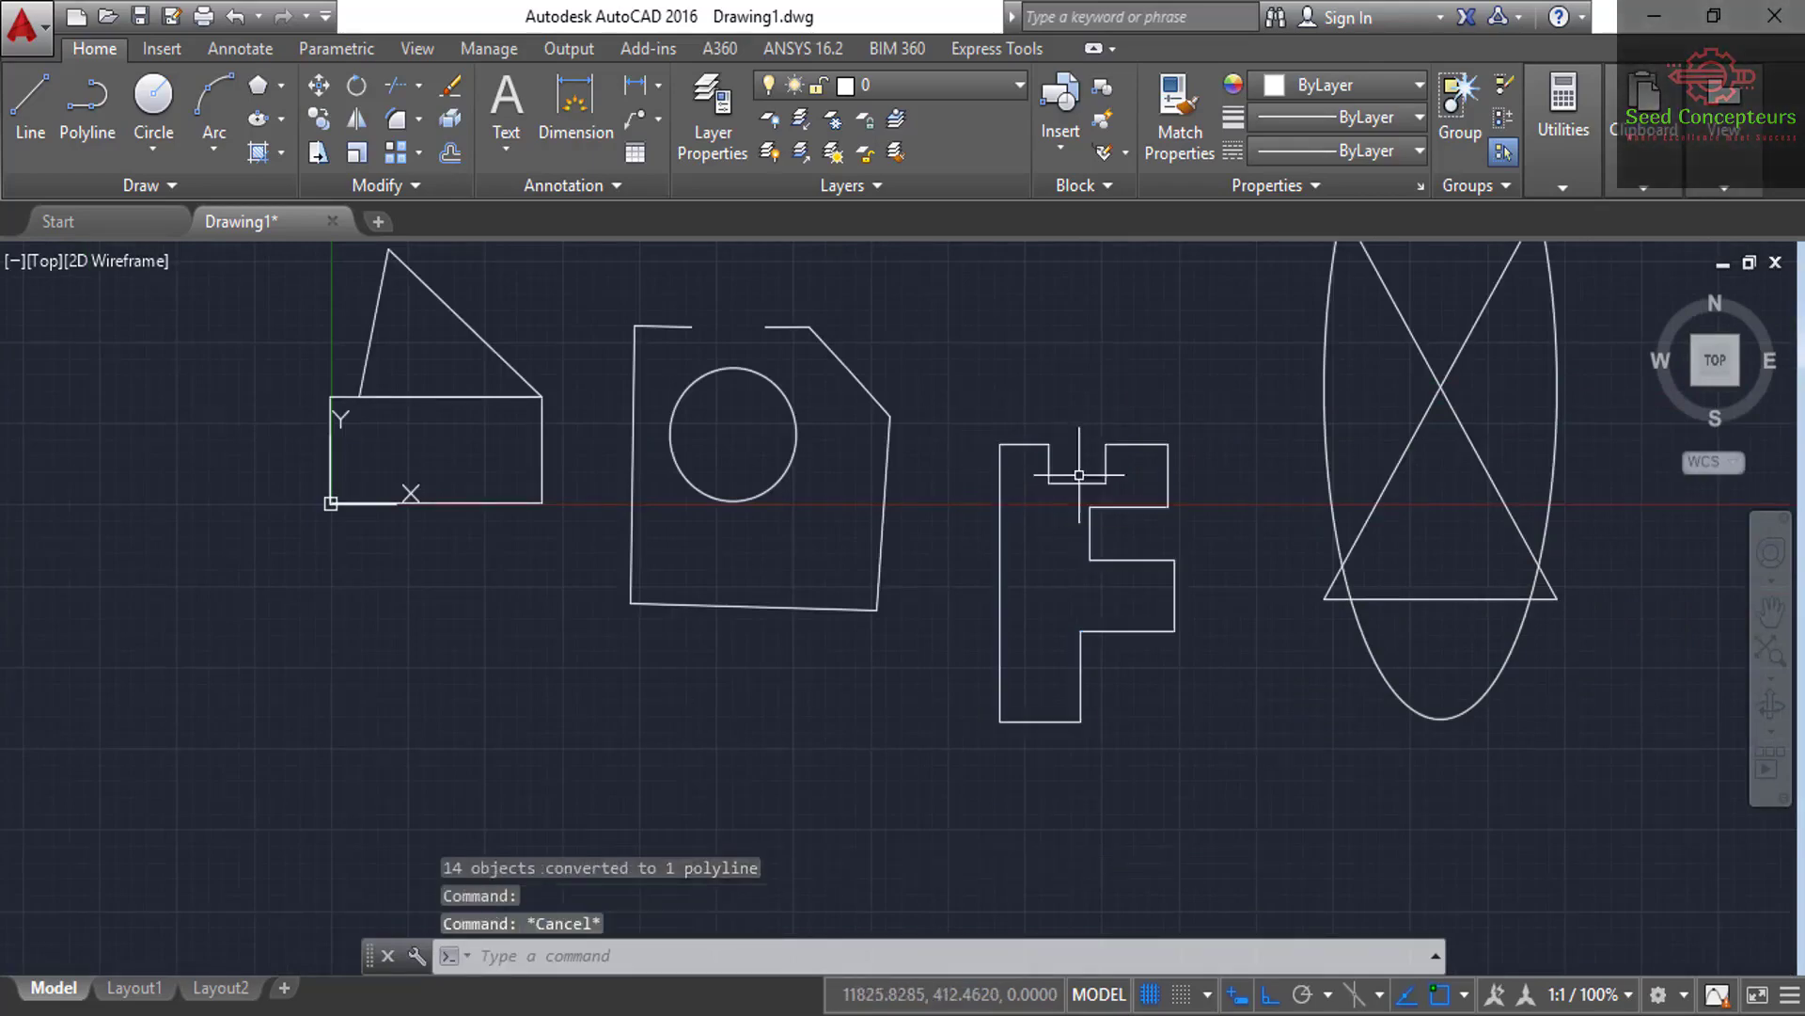
key("Escape")
key("Escape")
scroll(1059, 443, "up", 4)
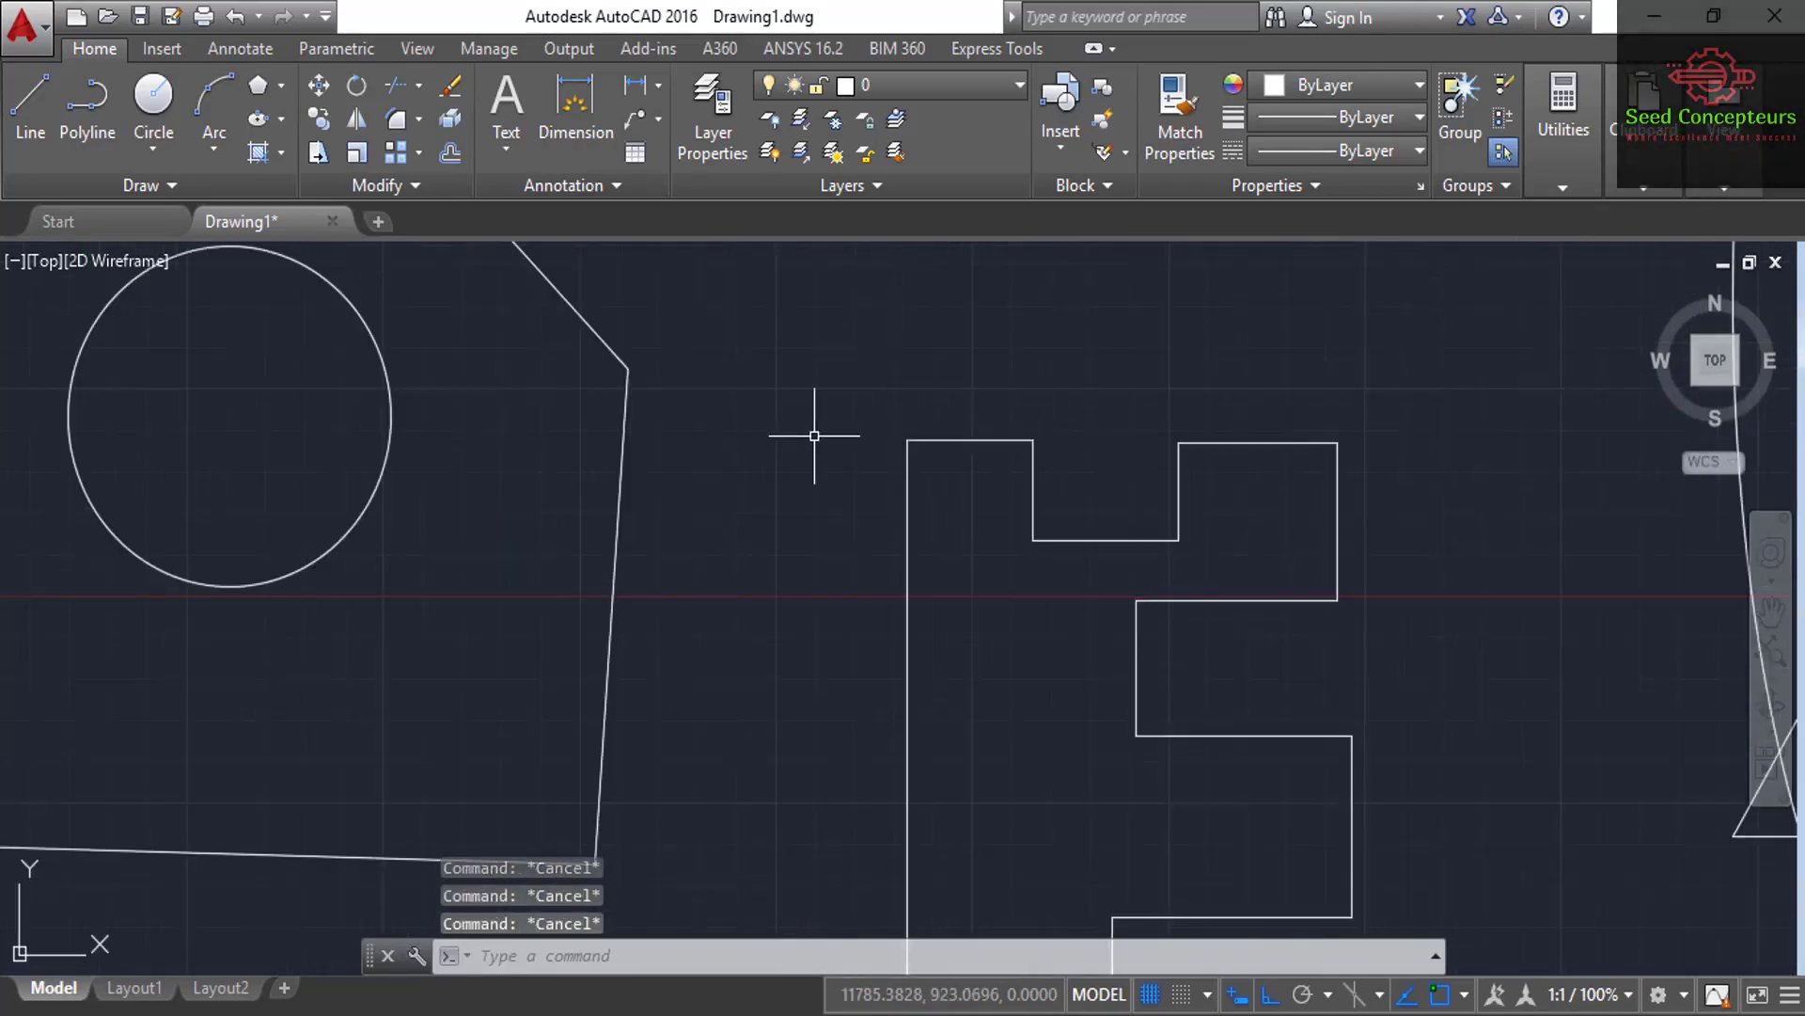
scroll(834, 431, "down", 4)
scroll(984, 467, "up", 2)
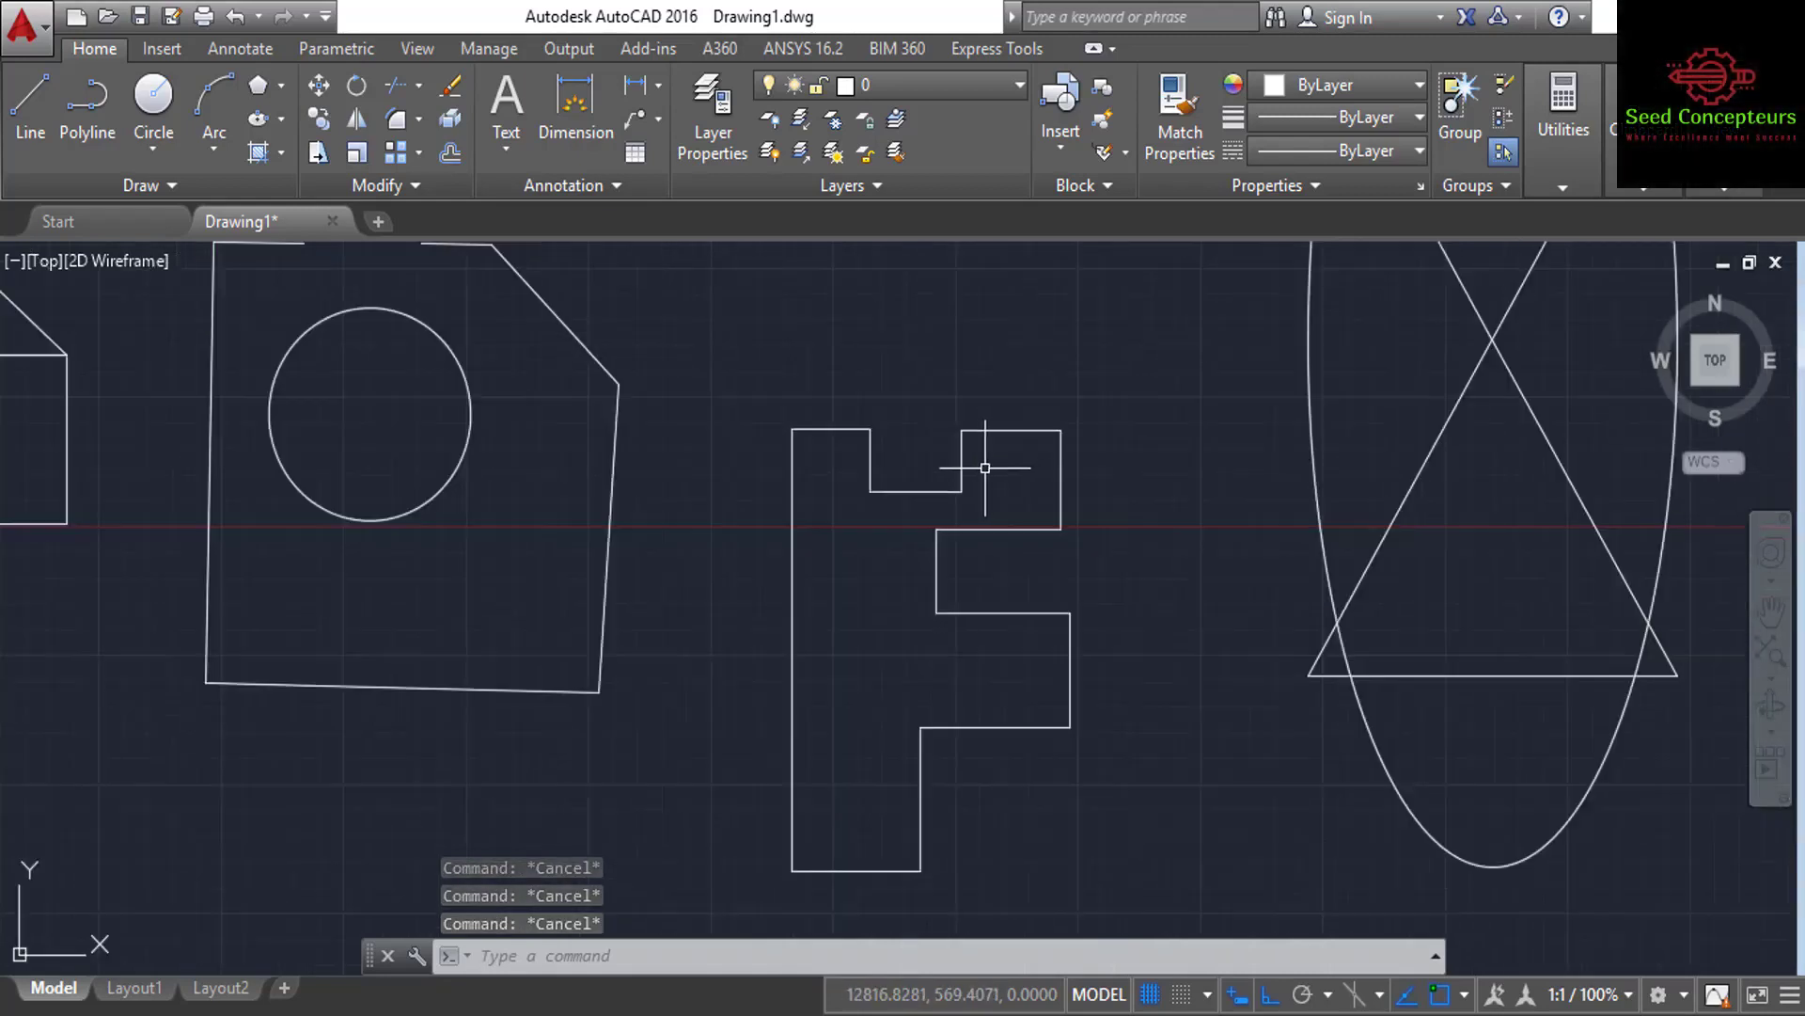
scroll(834, 484, "down", 2)
scroll(834, 476, "down", 2)
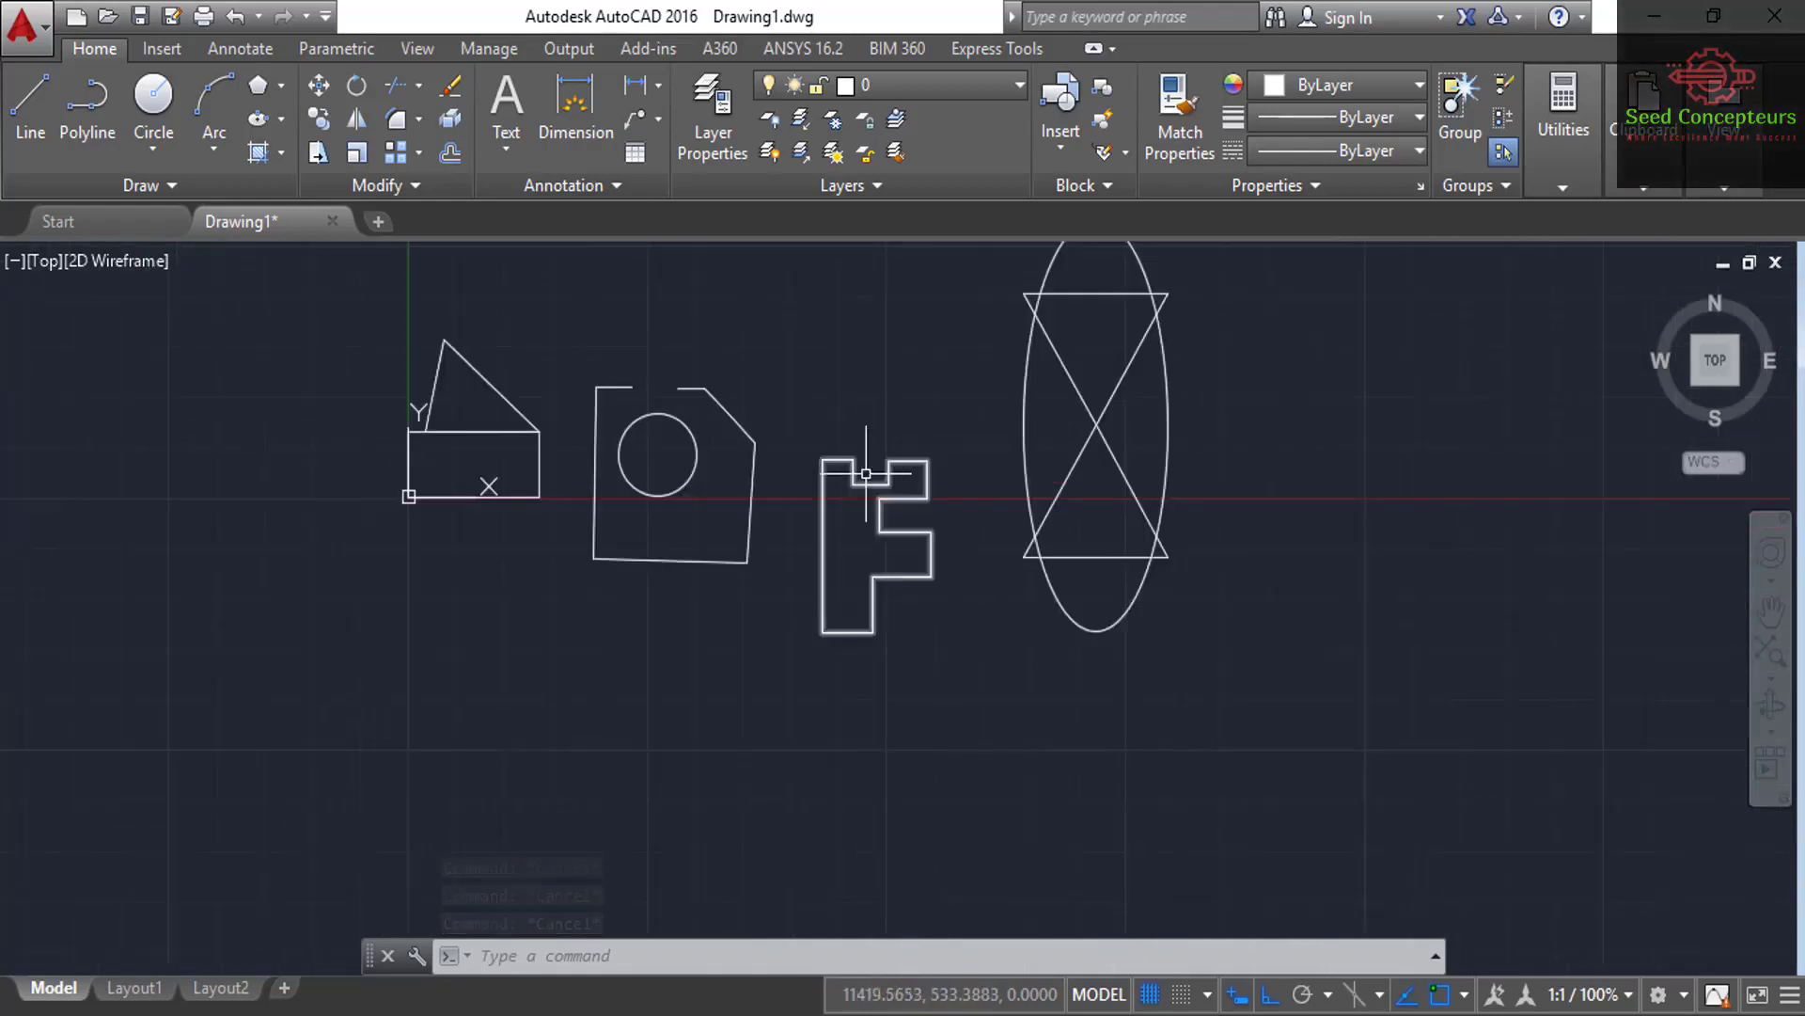
scroll(893, 470, "up", 2)
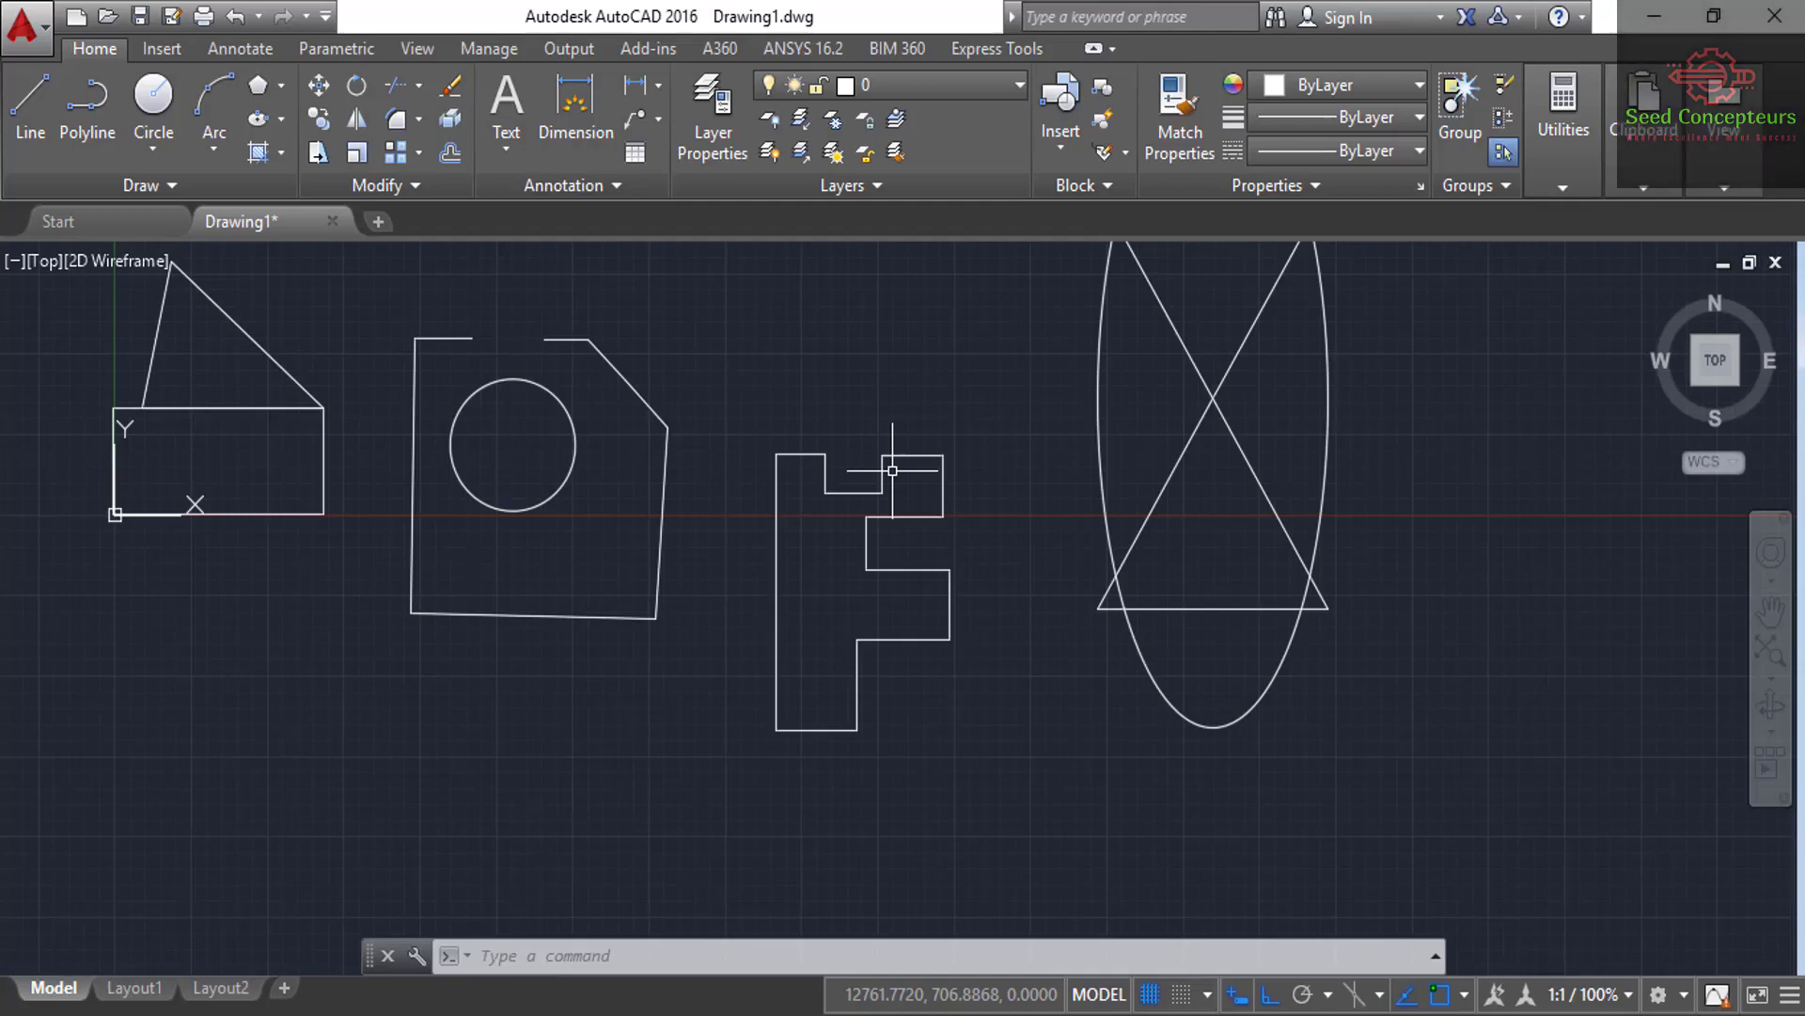
left_click(375, 185)
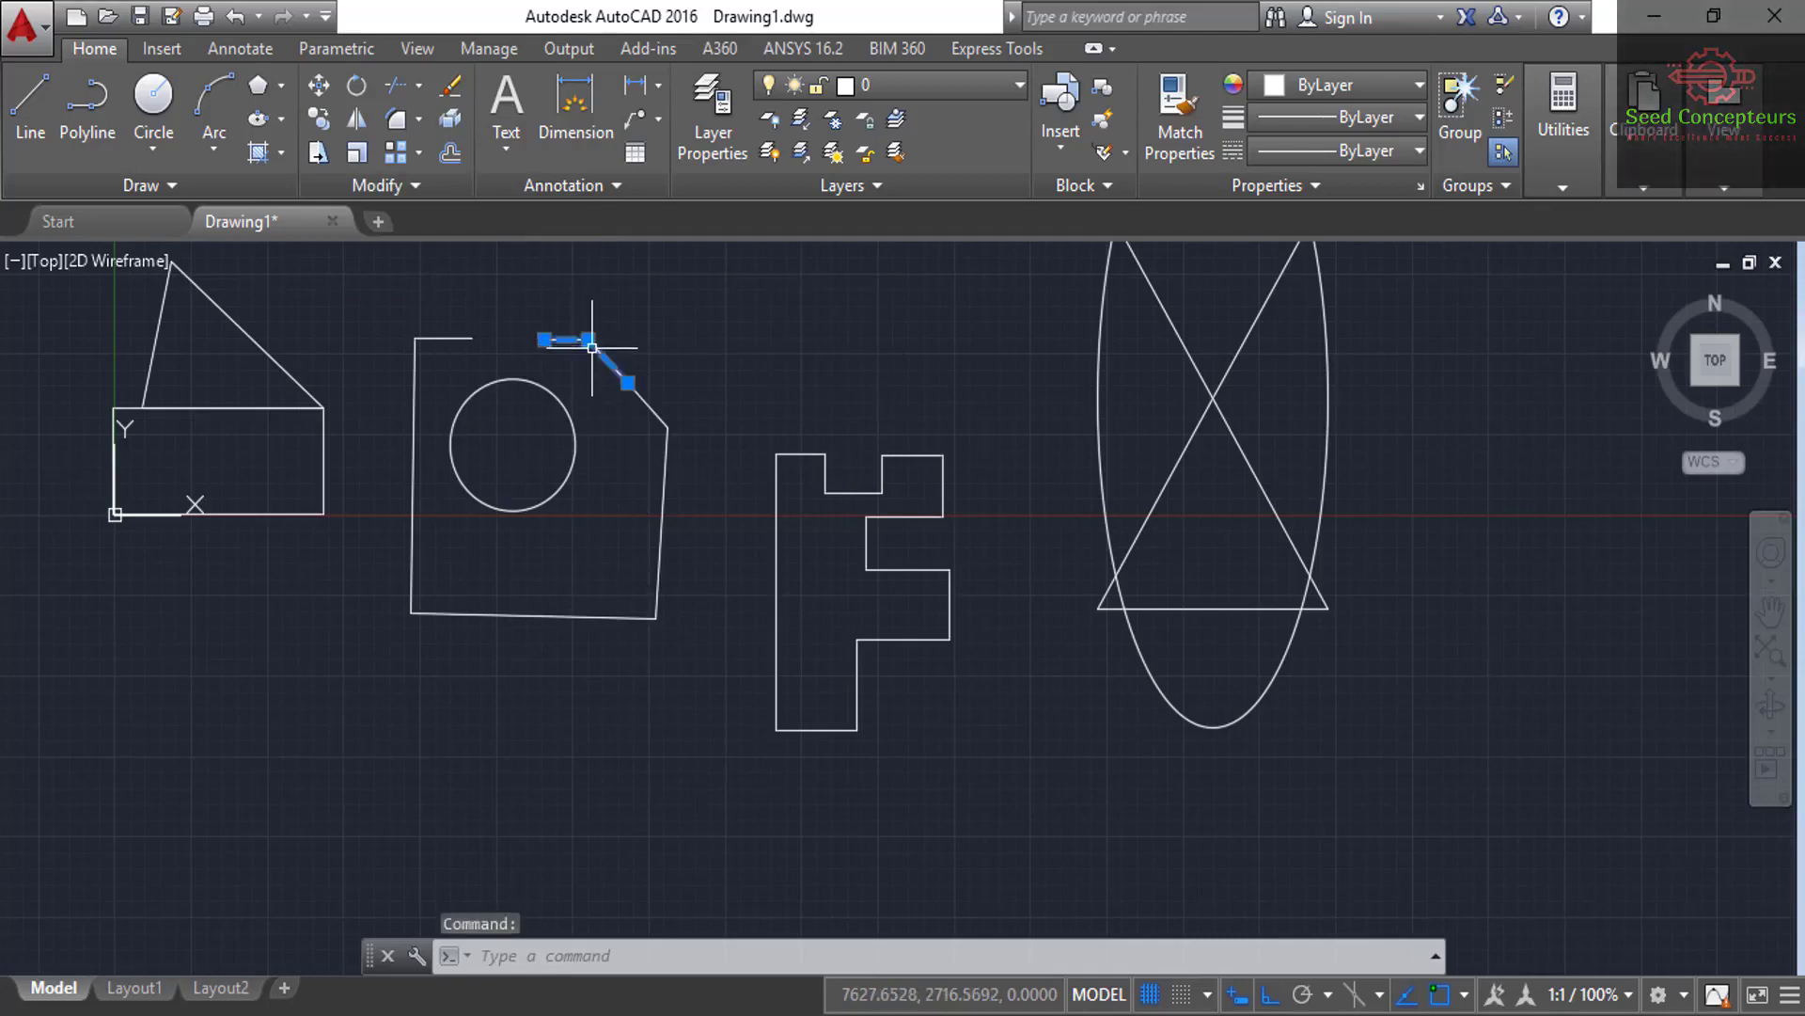
Use REVERSE on the two-segment polyline at the circle panel's top-right corner.
scroll(593, 348, "up", 4)
left_click(442, 191)
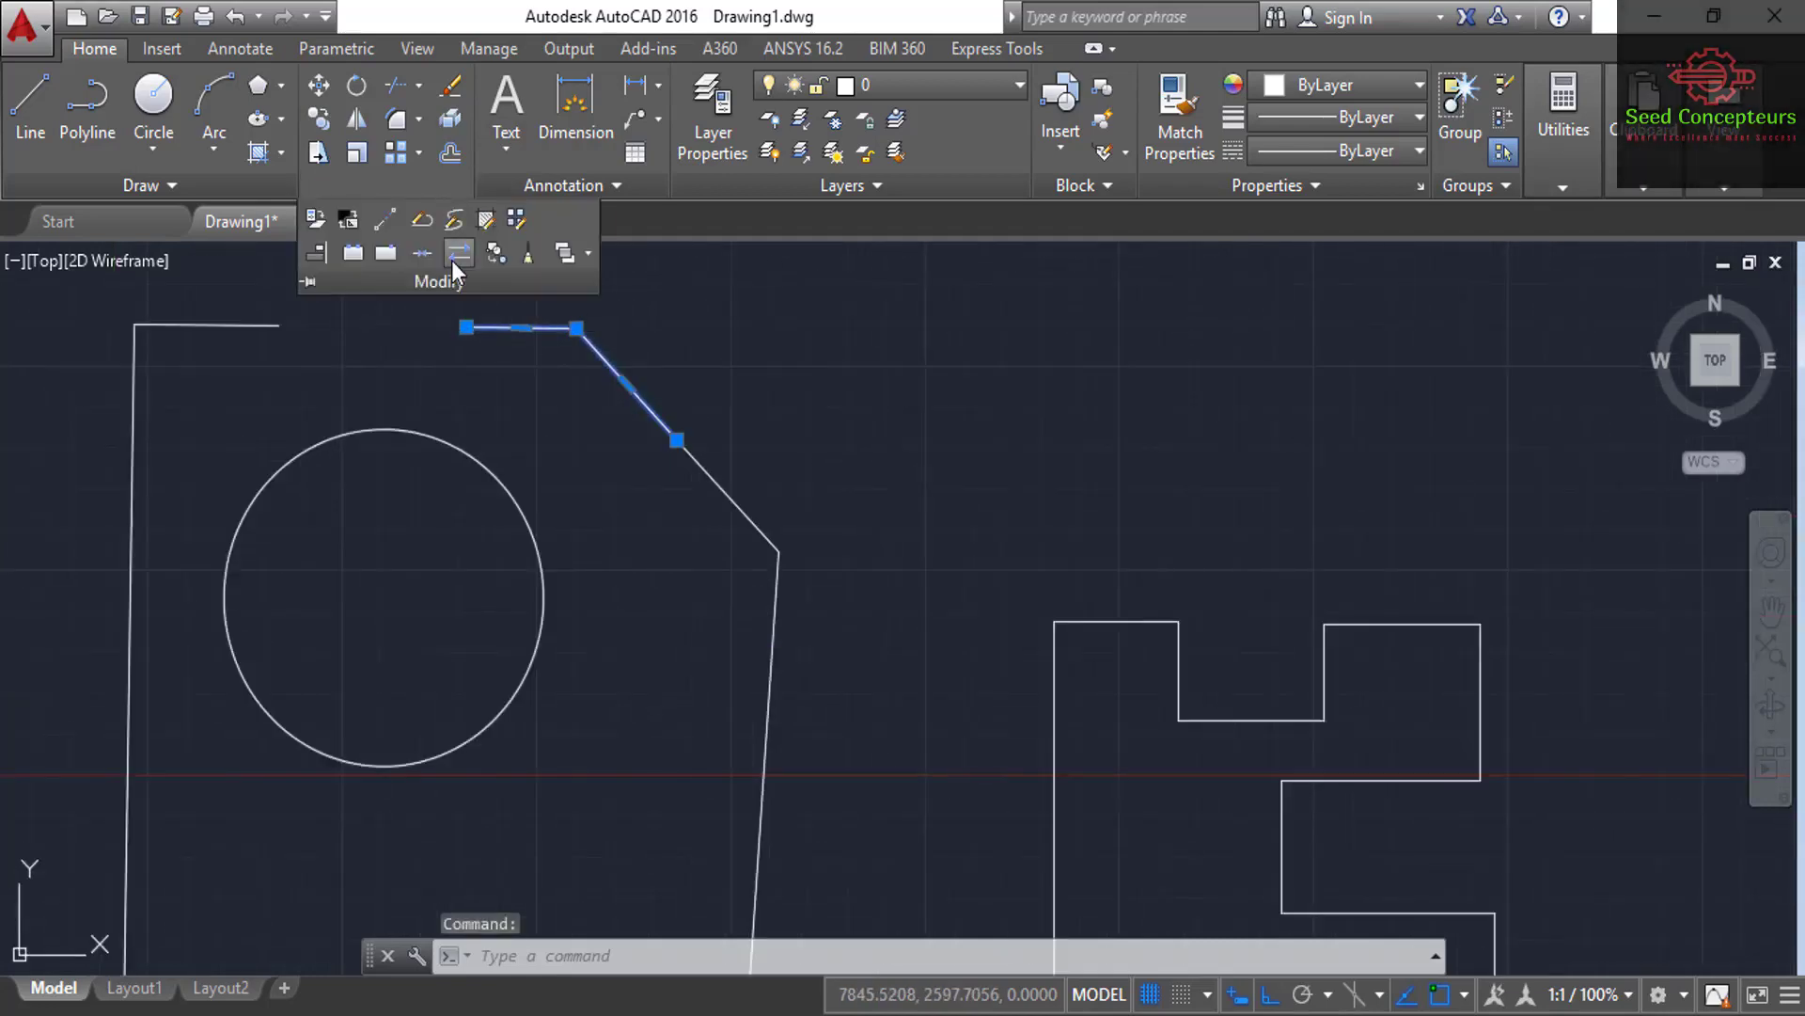
key("Escape")
key("Escape")
type("REV")
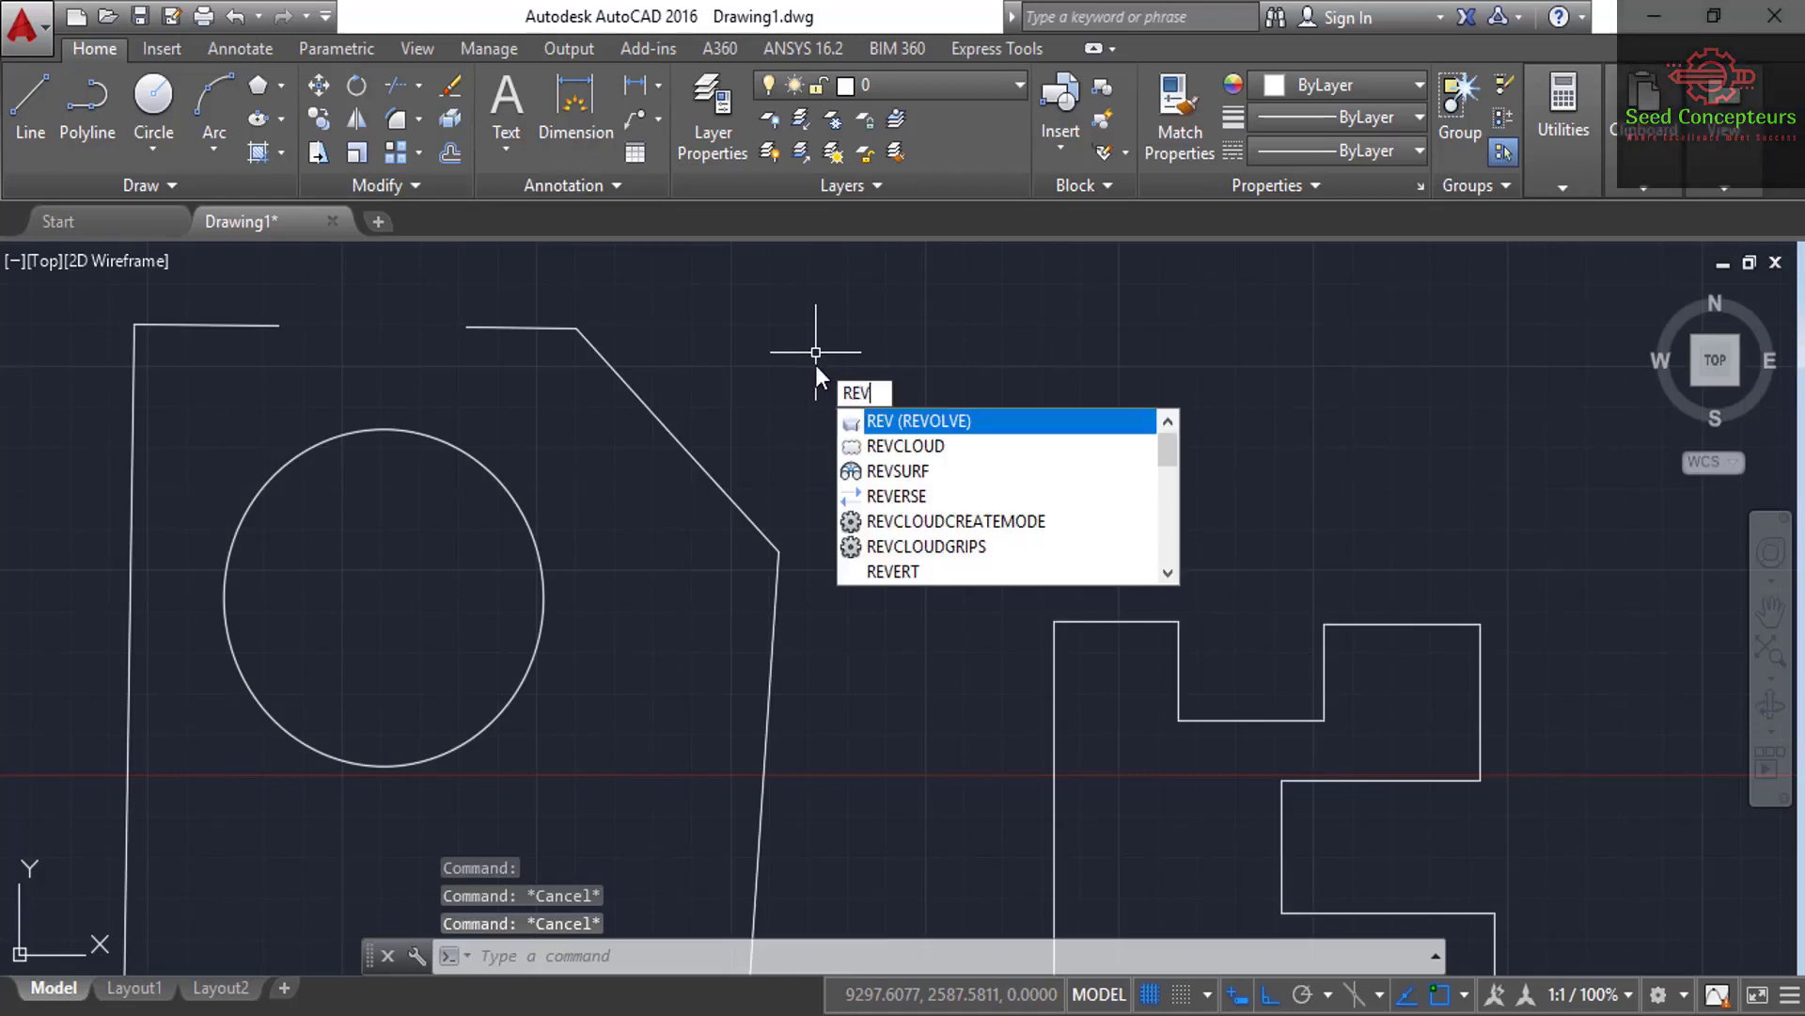
type("er")
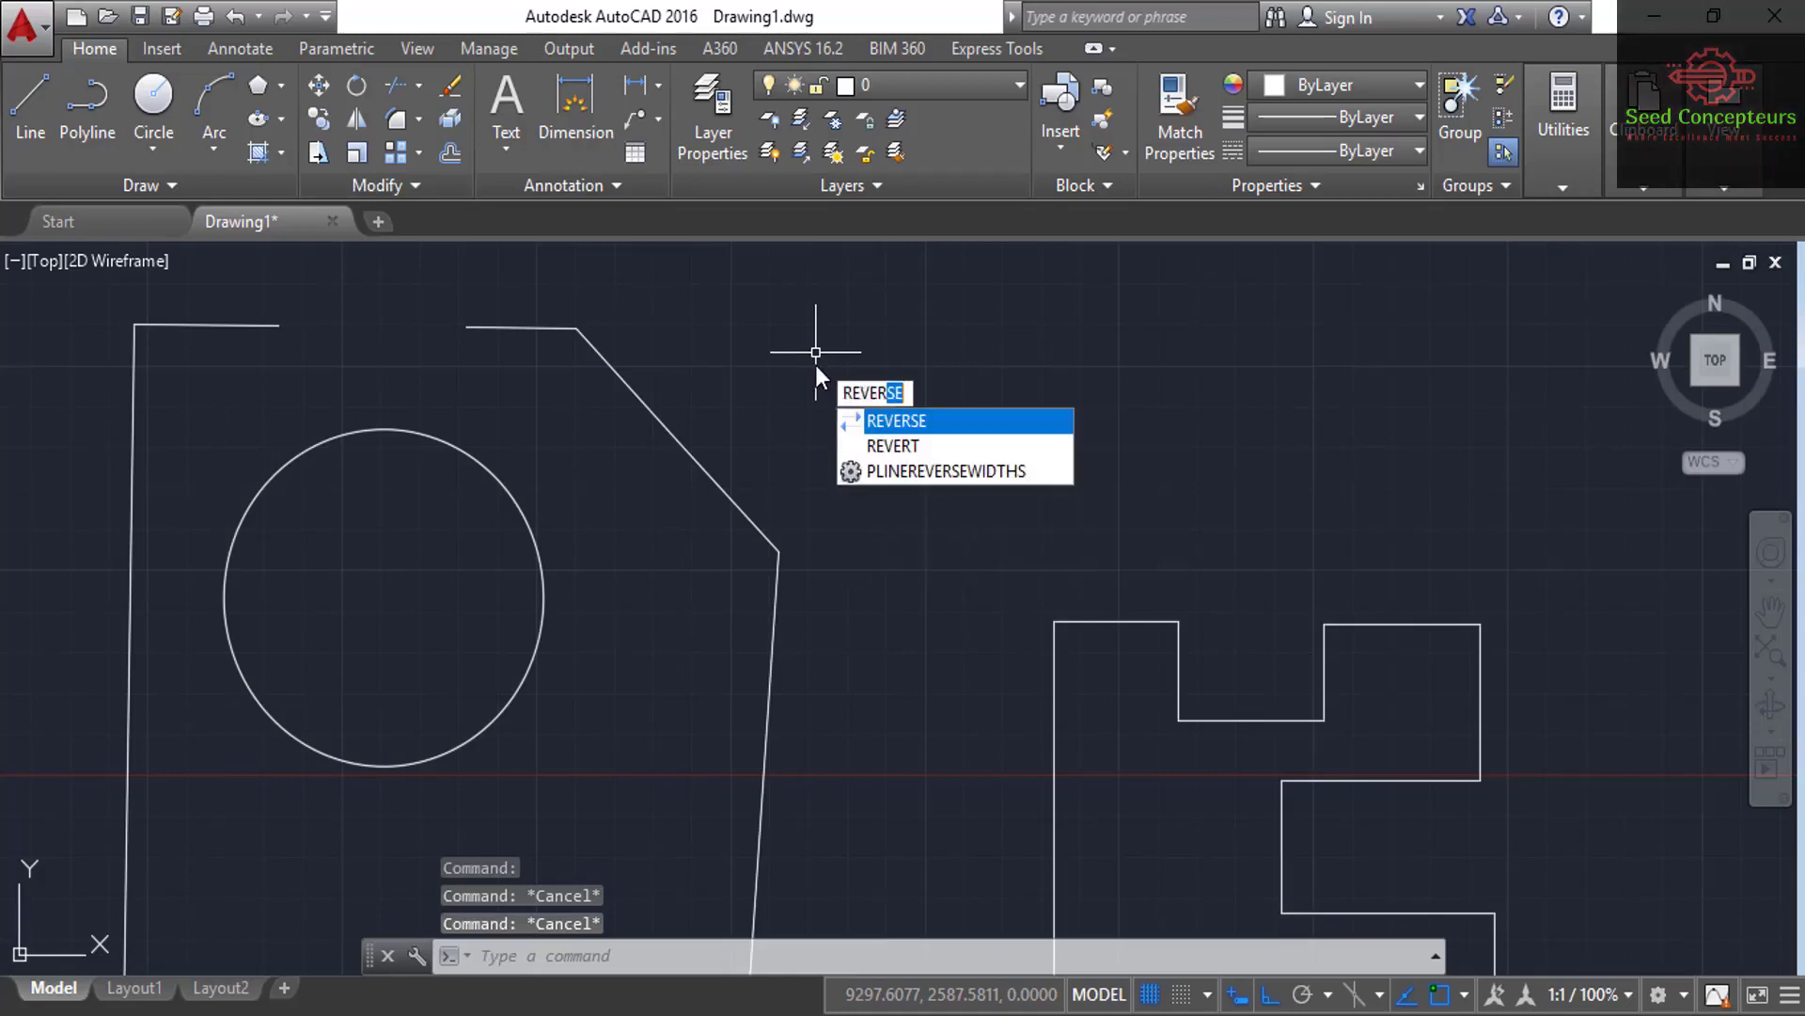
key("Return")
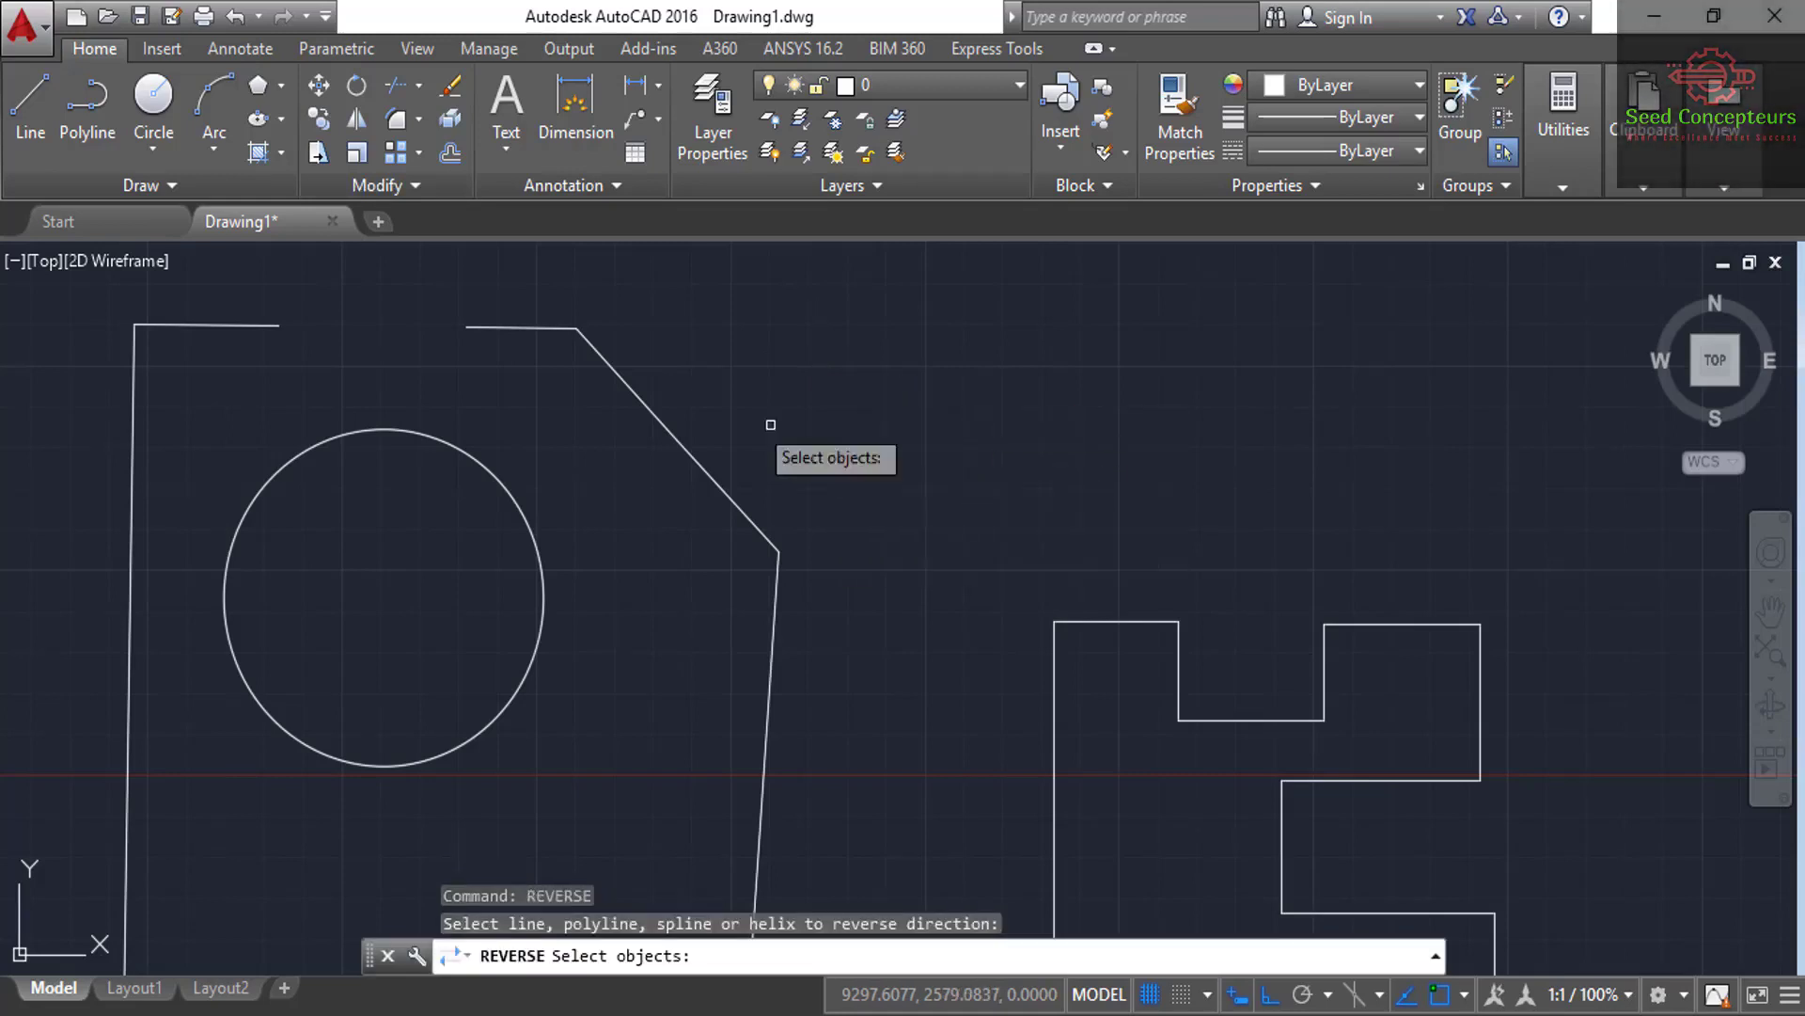
left_click(525, 327)
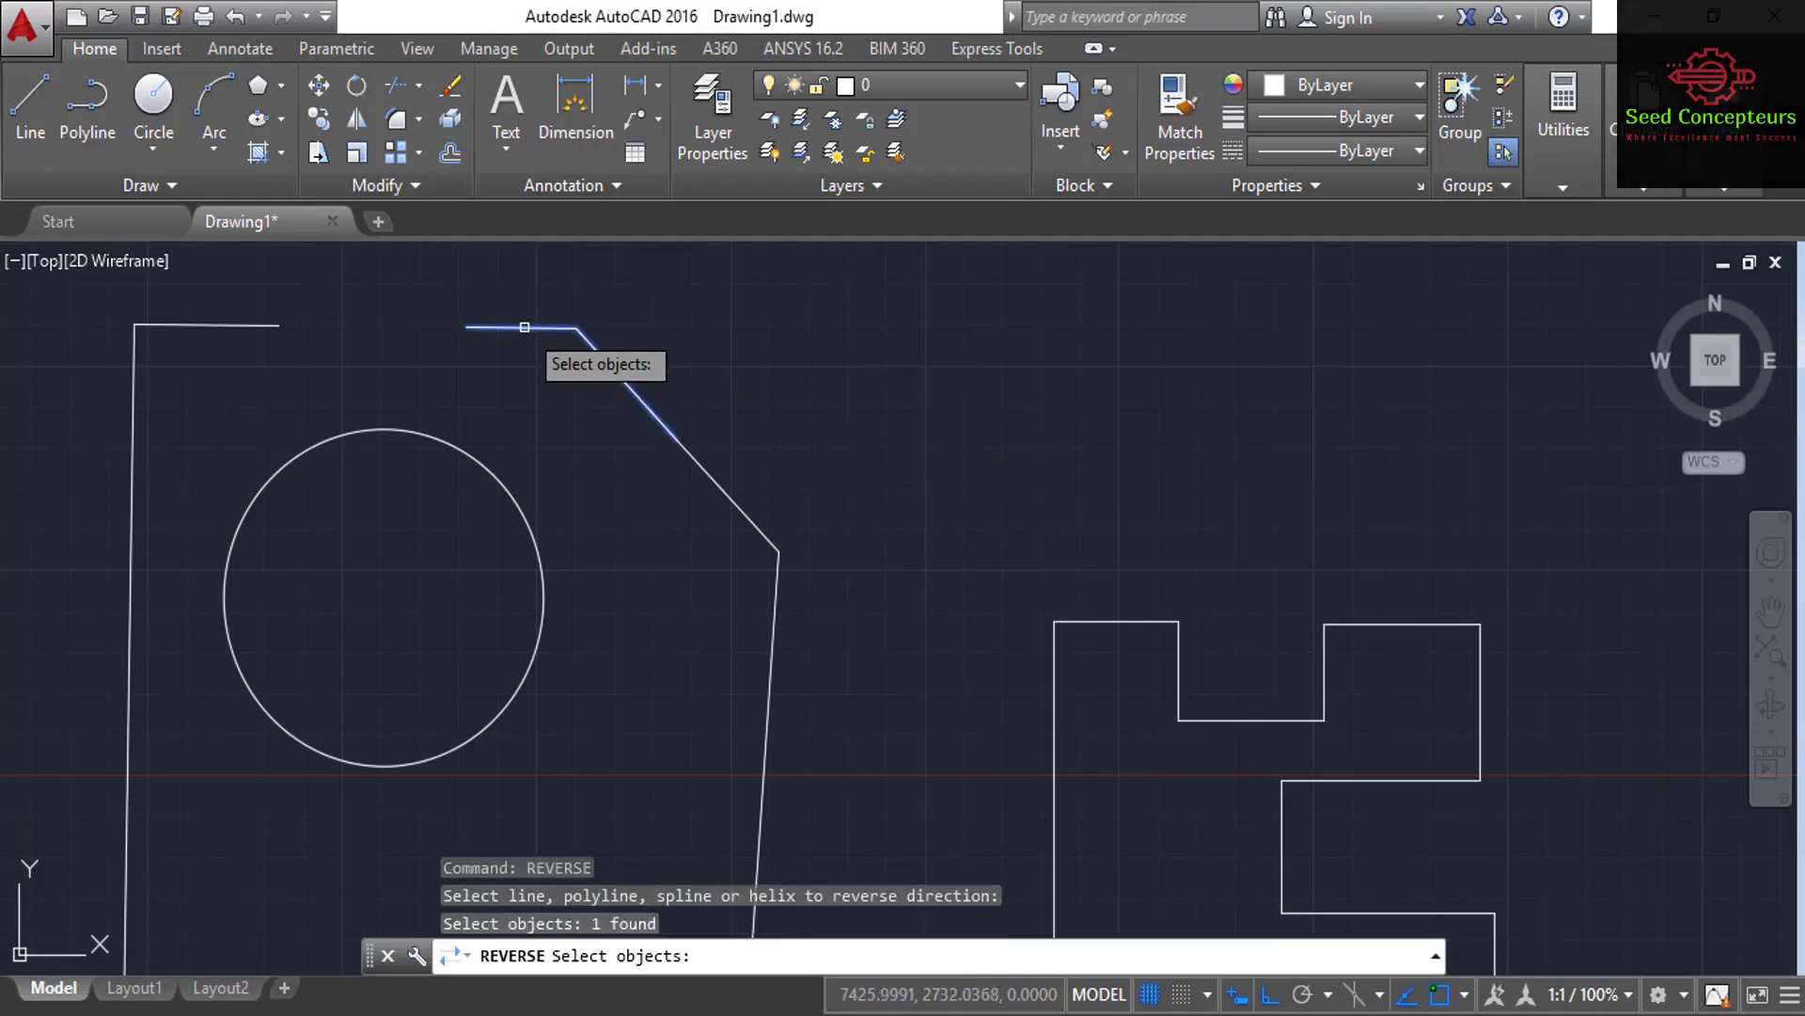
key("Return")
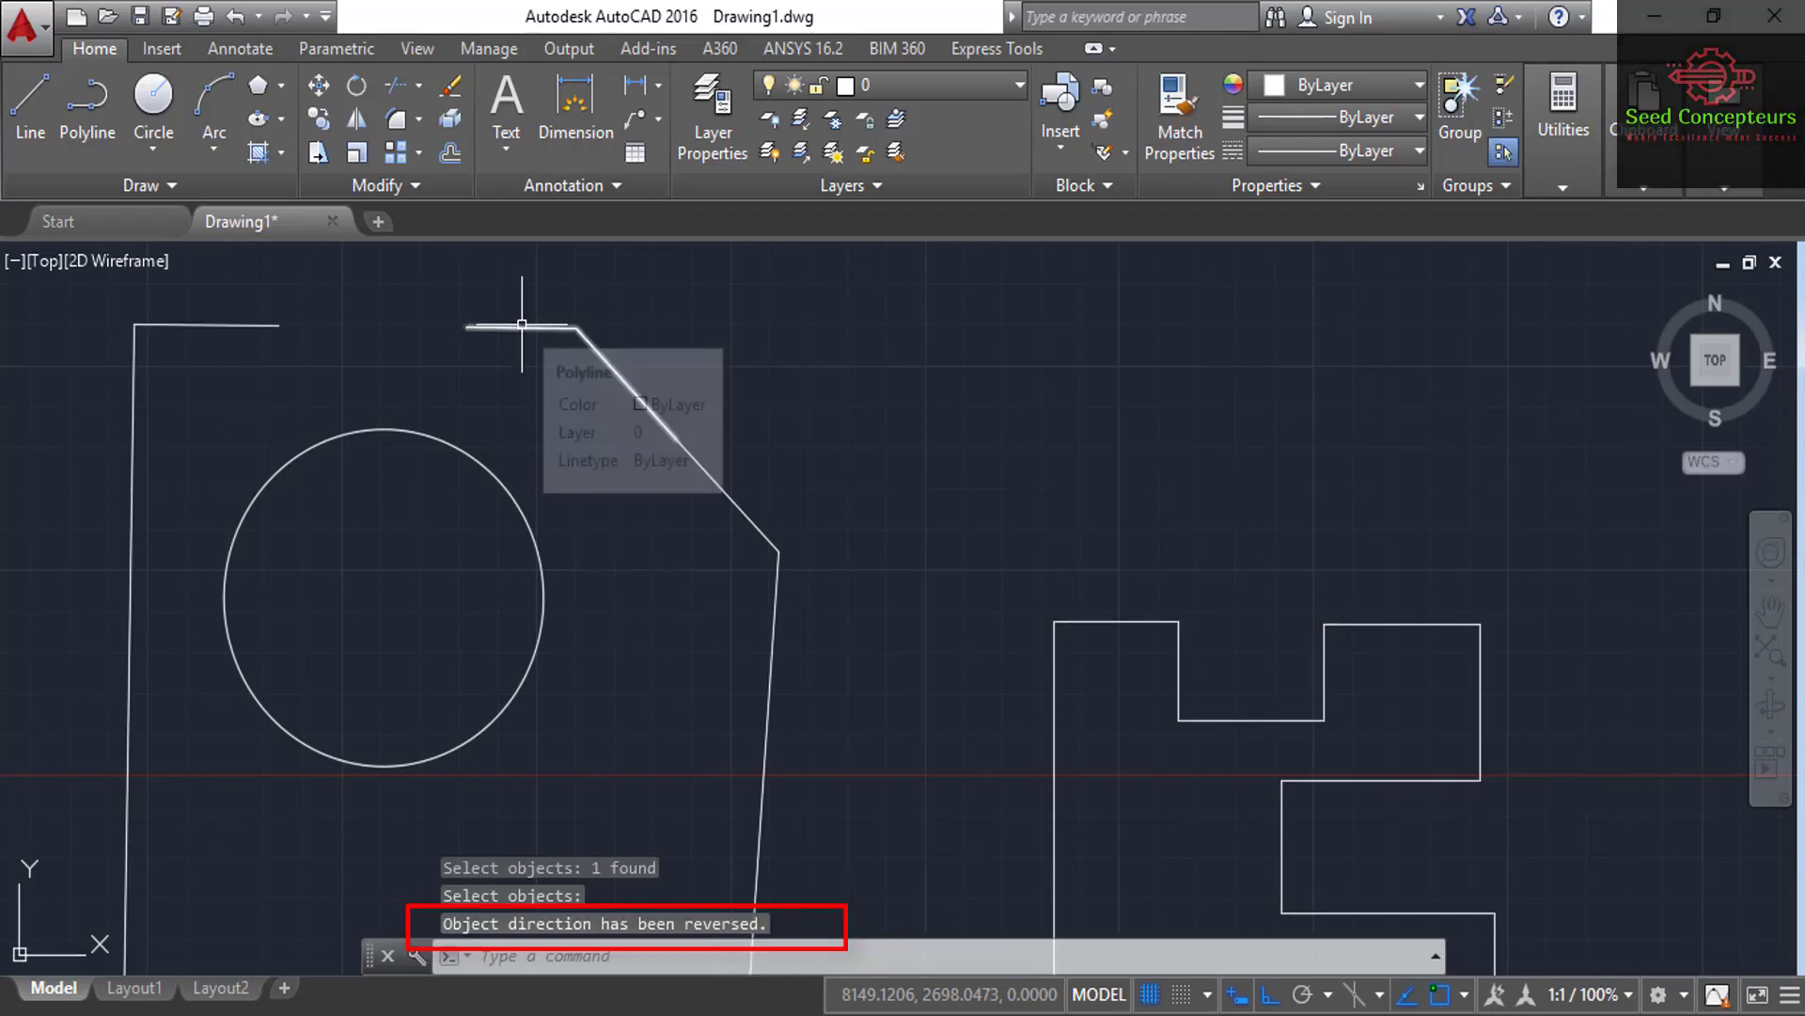
left_click(408, 188)
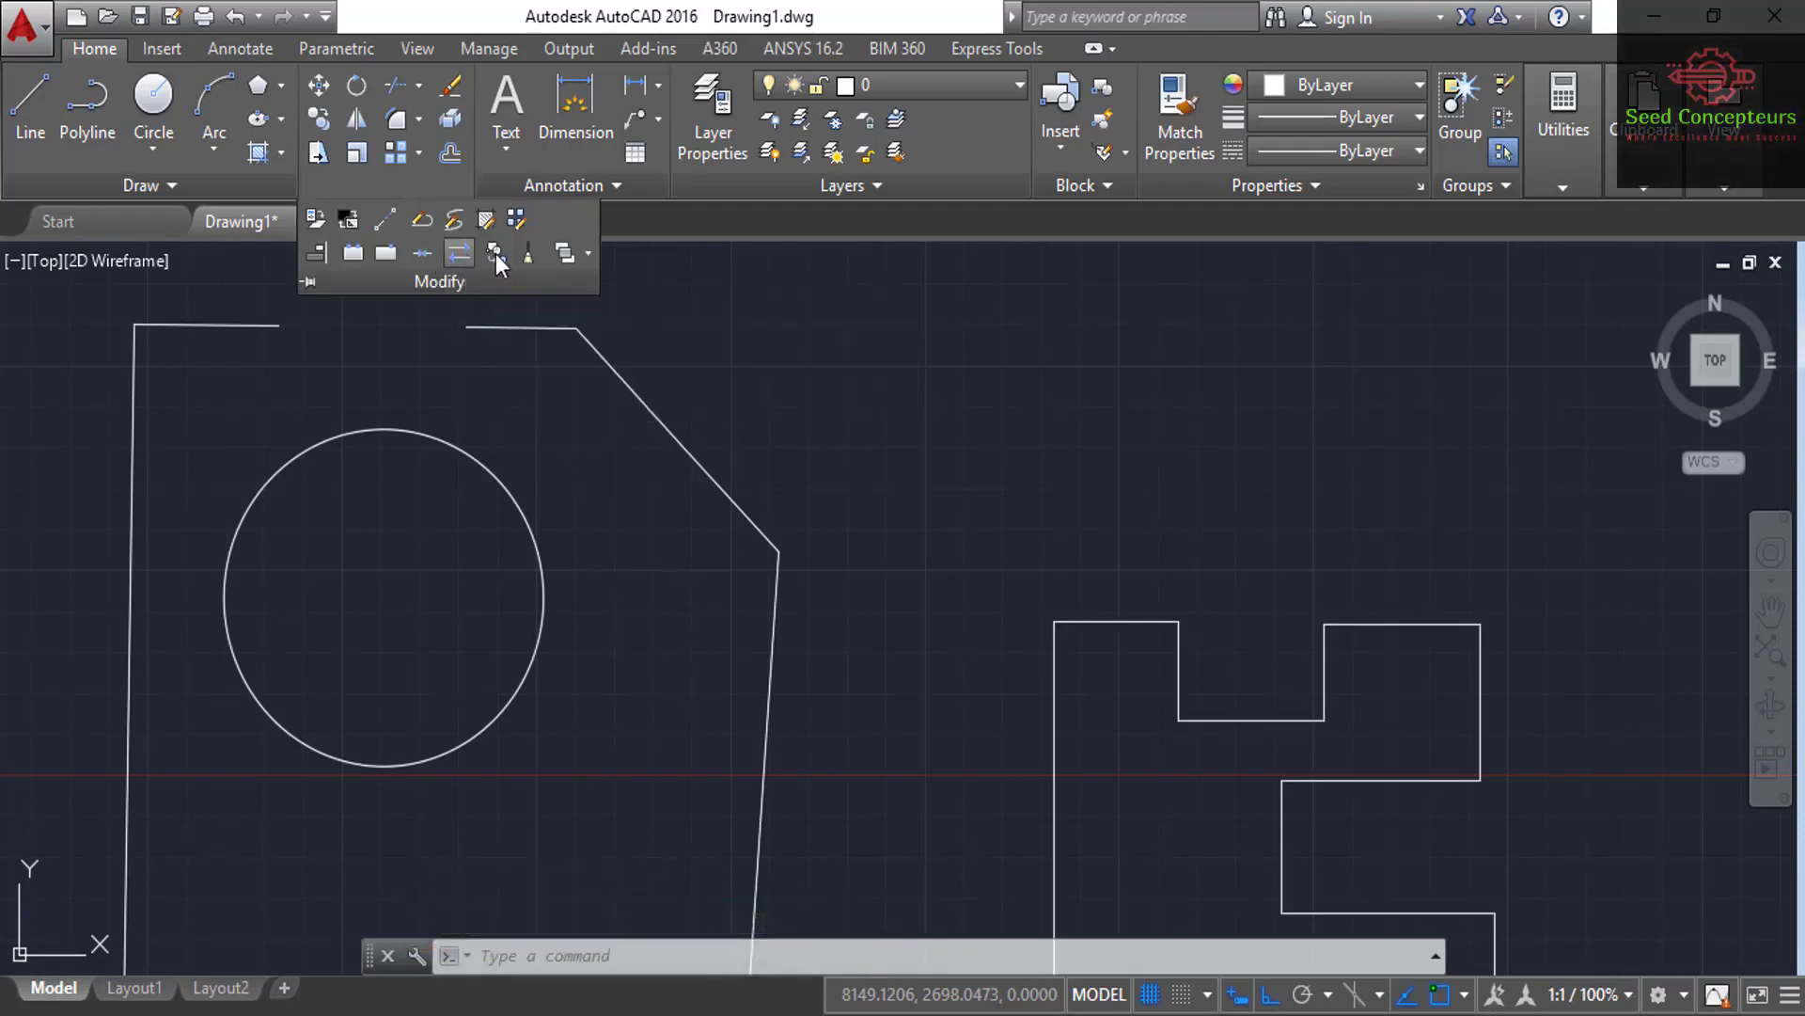
key("Escape")
key("Escape")
key("Escape")
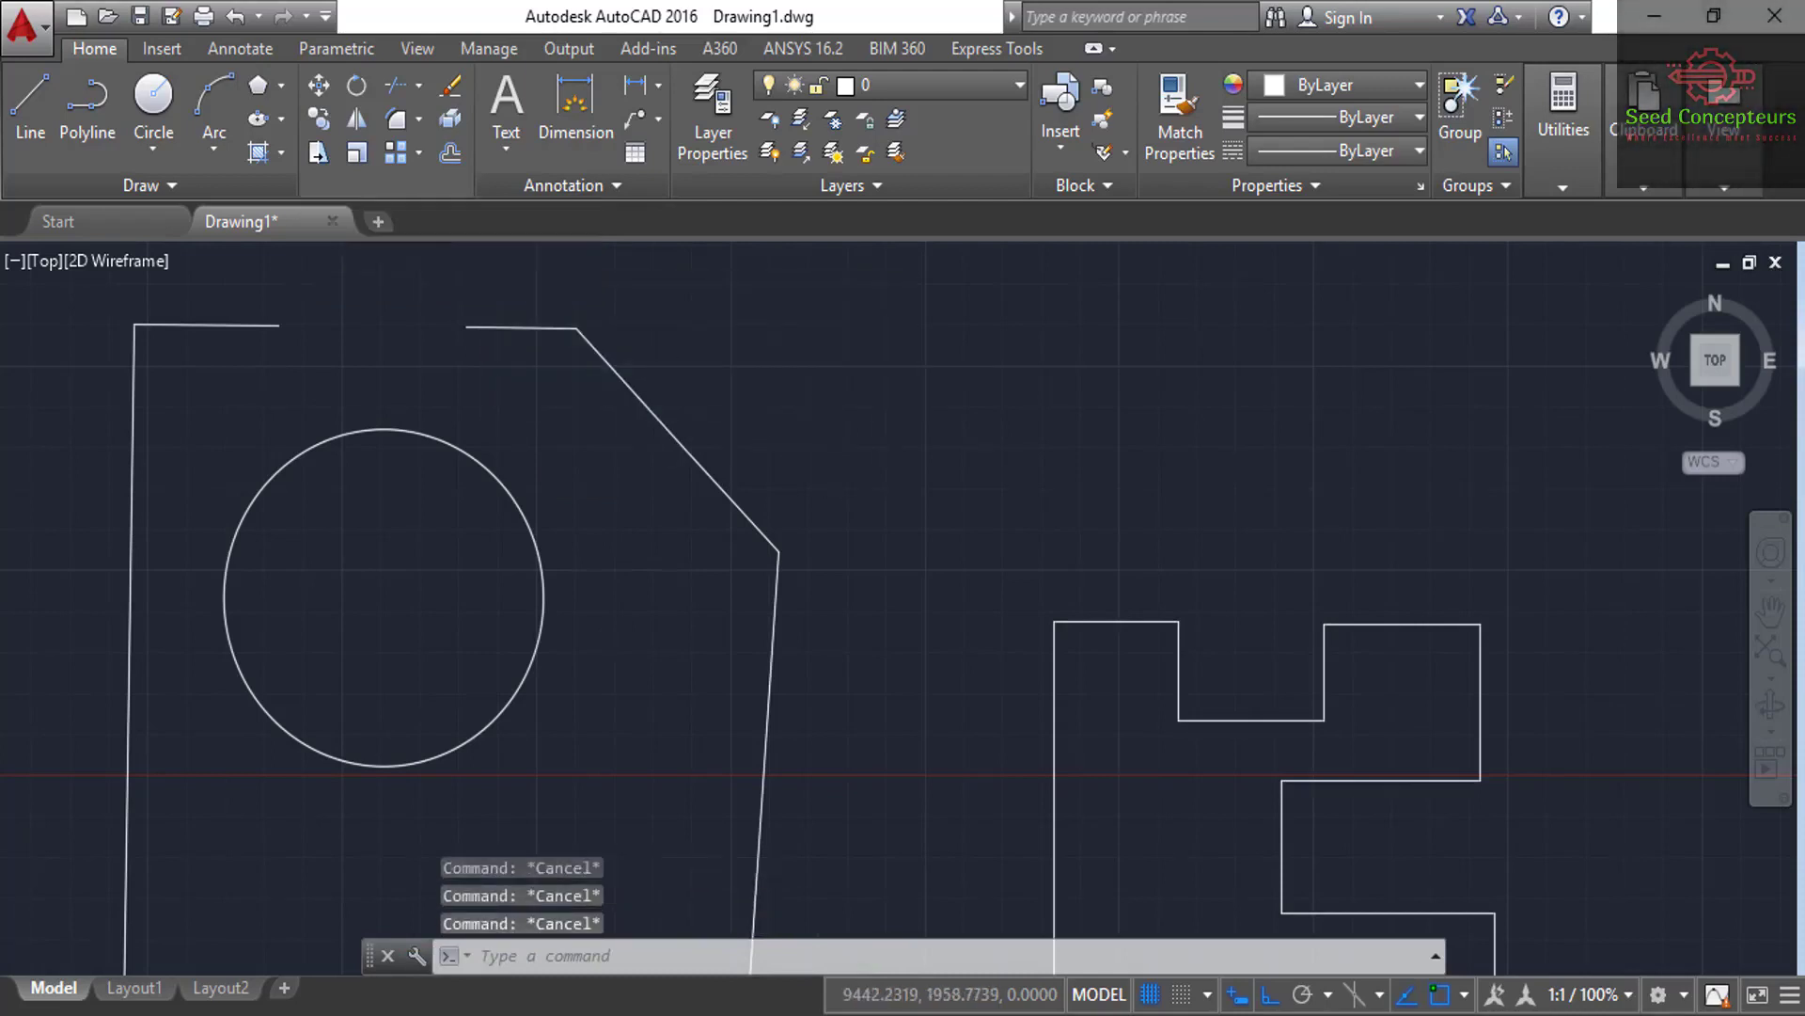
scroll(772, 437, "down", 8)
scroll(795, 435, "up", 2)
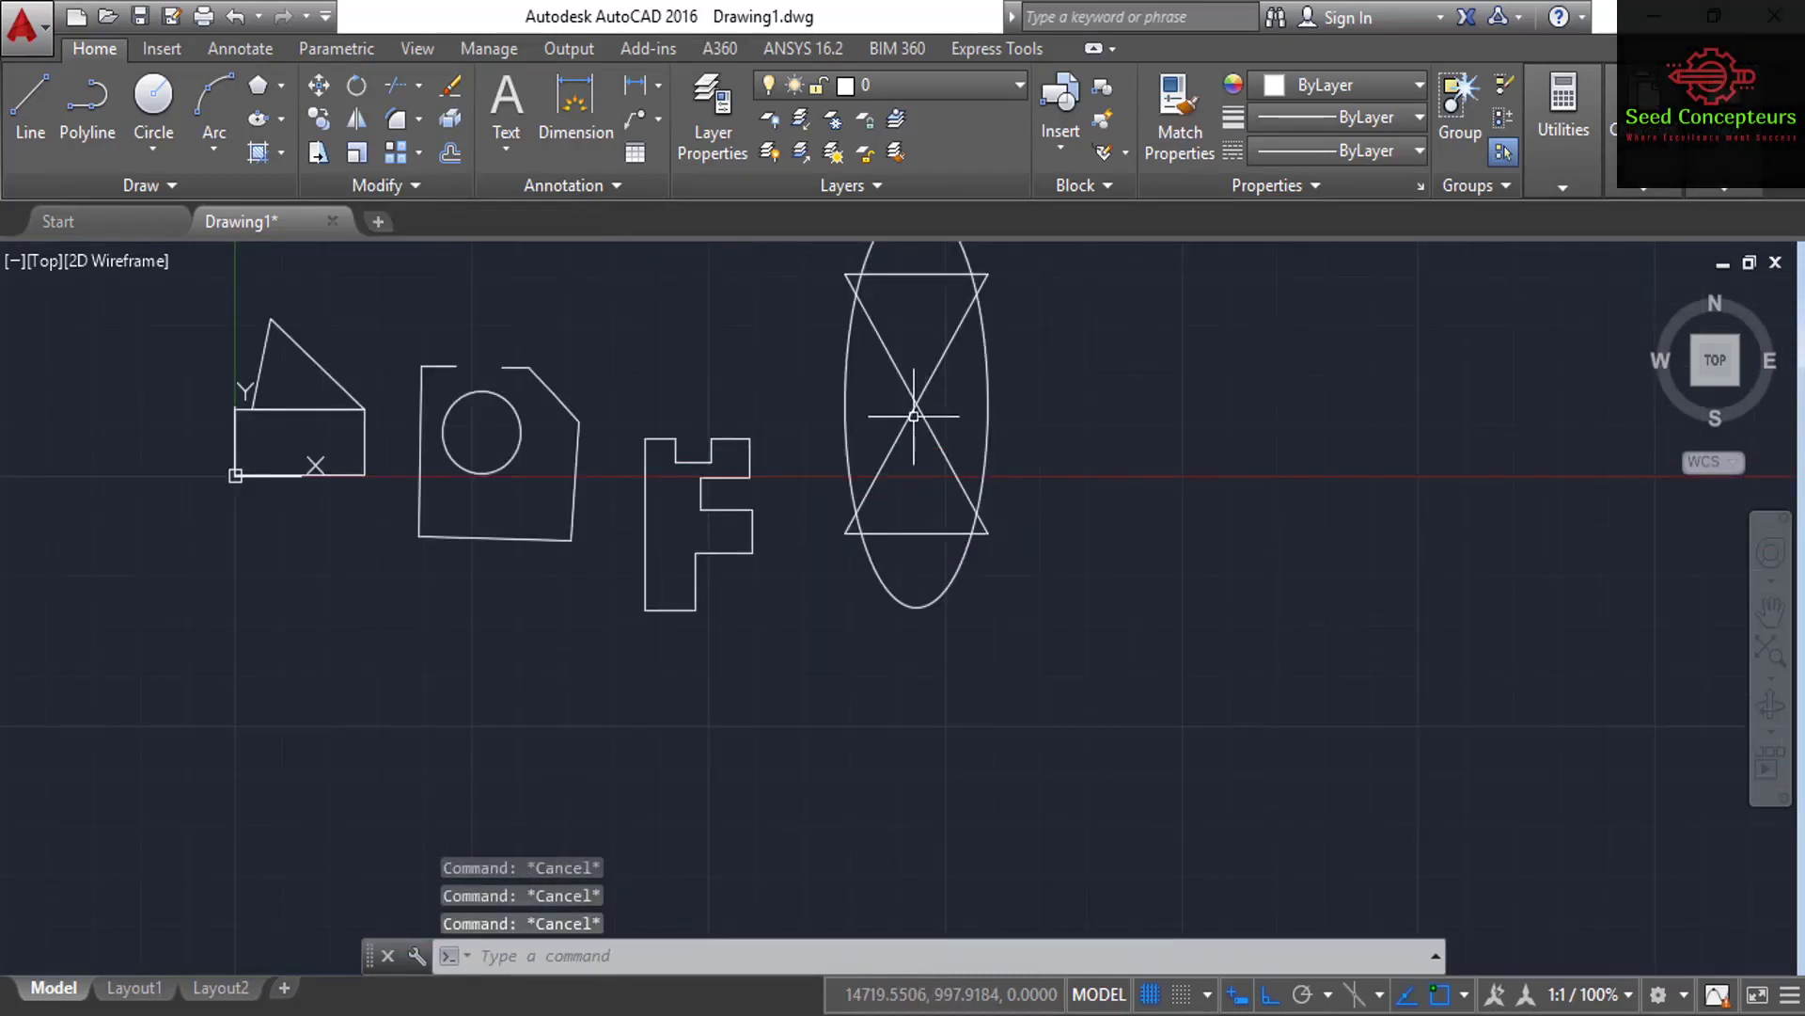
Window-select the ellipse figure to inspect it, then clear the selection.
scroll(914, 416, "down", 3)
scroll(947, 342, "up", 4)
left_click(1027, 324)
left_click(827, 472)
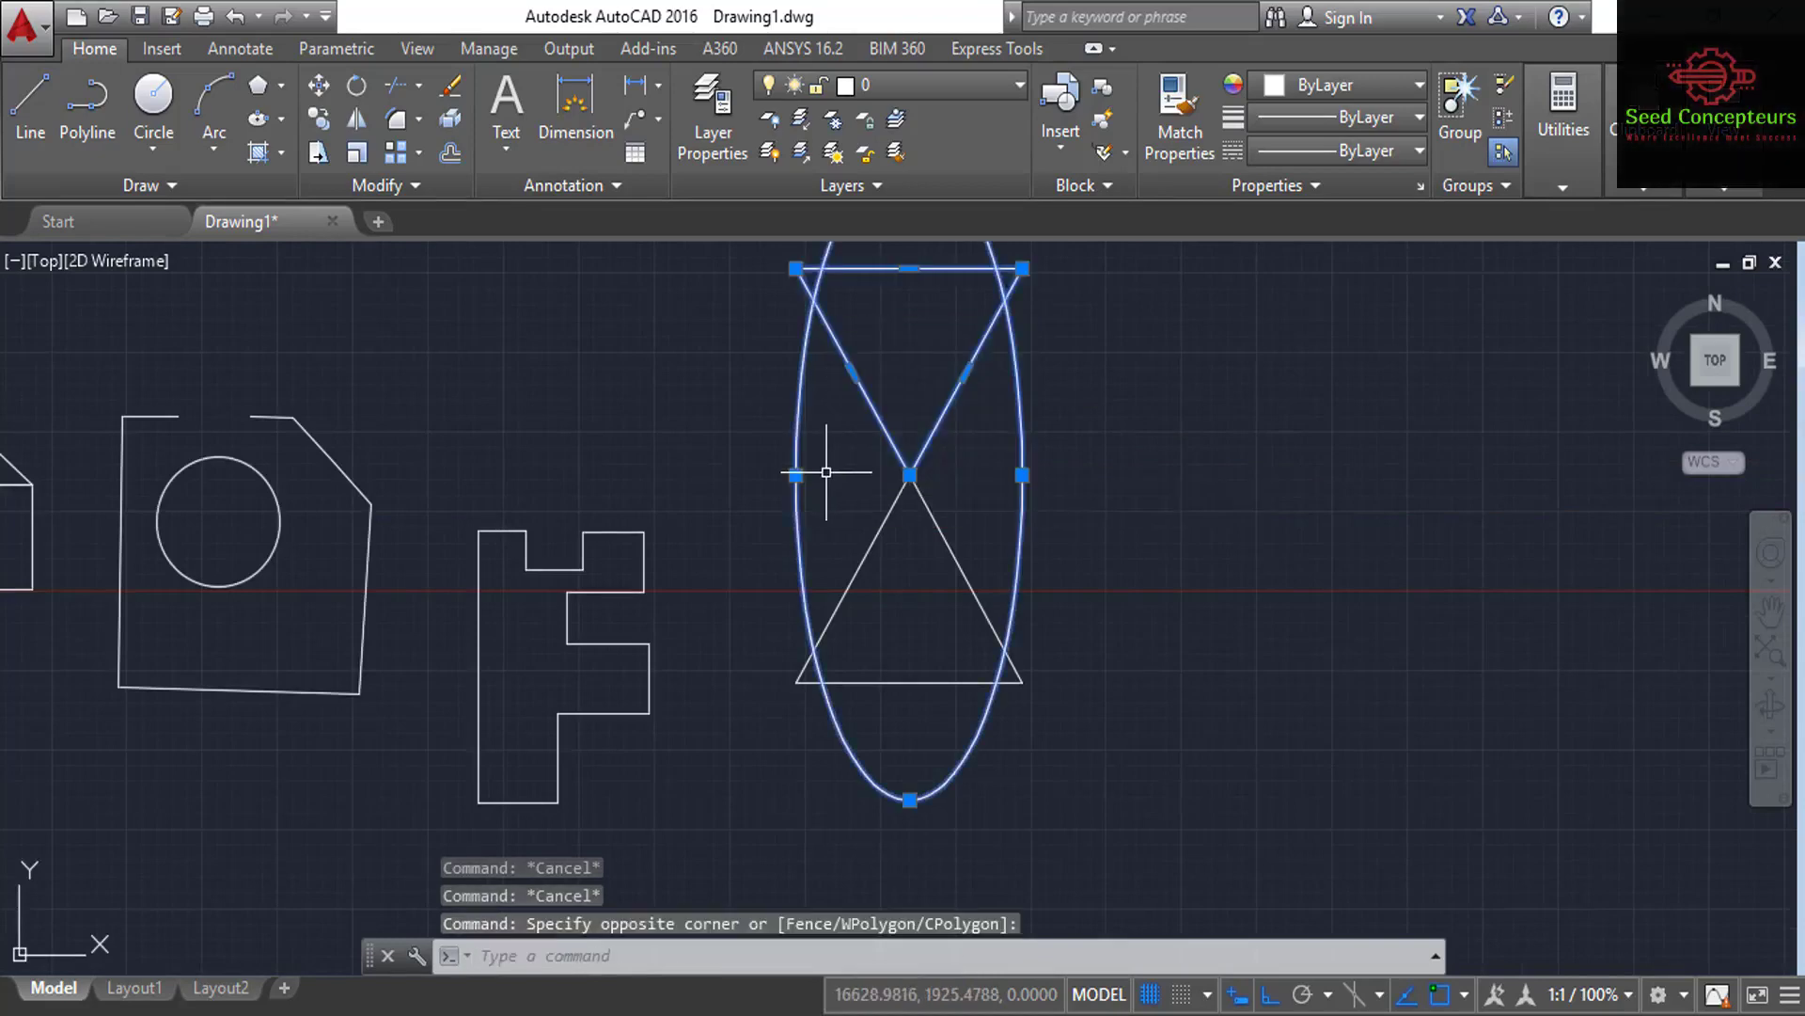
key("Escape")
scroll(861, 488, "down", 2)
key("Escape")
key("Escape")
type("B")
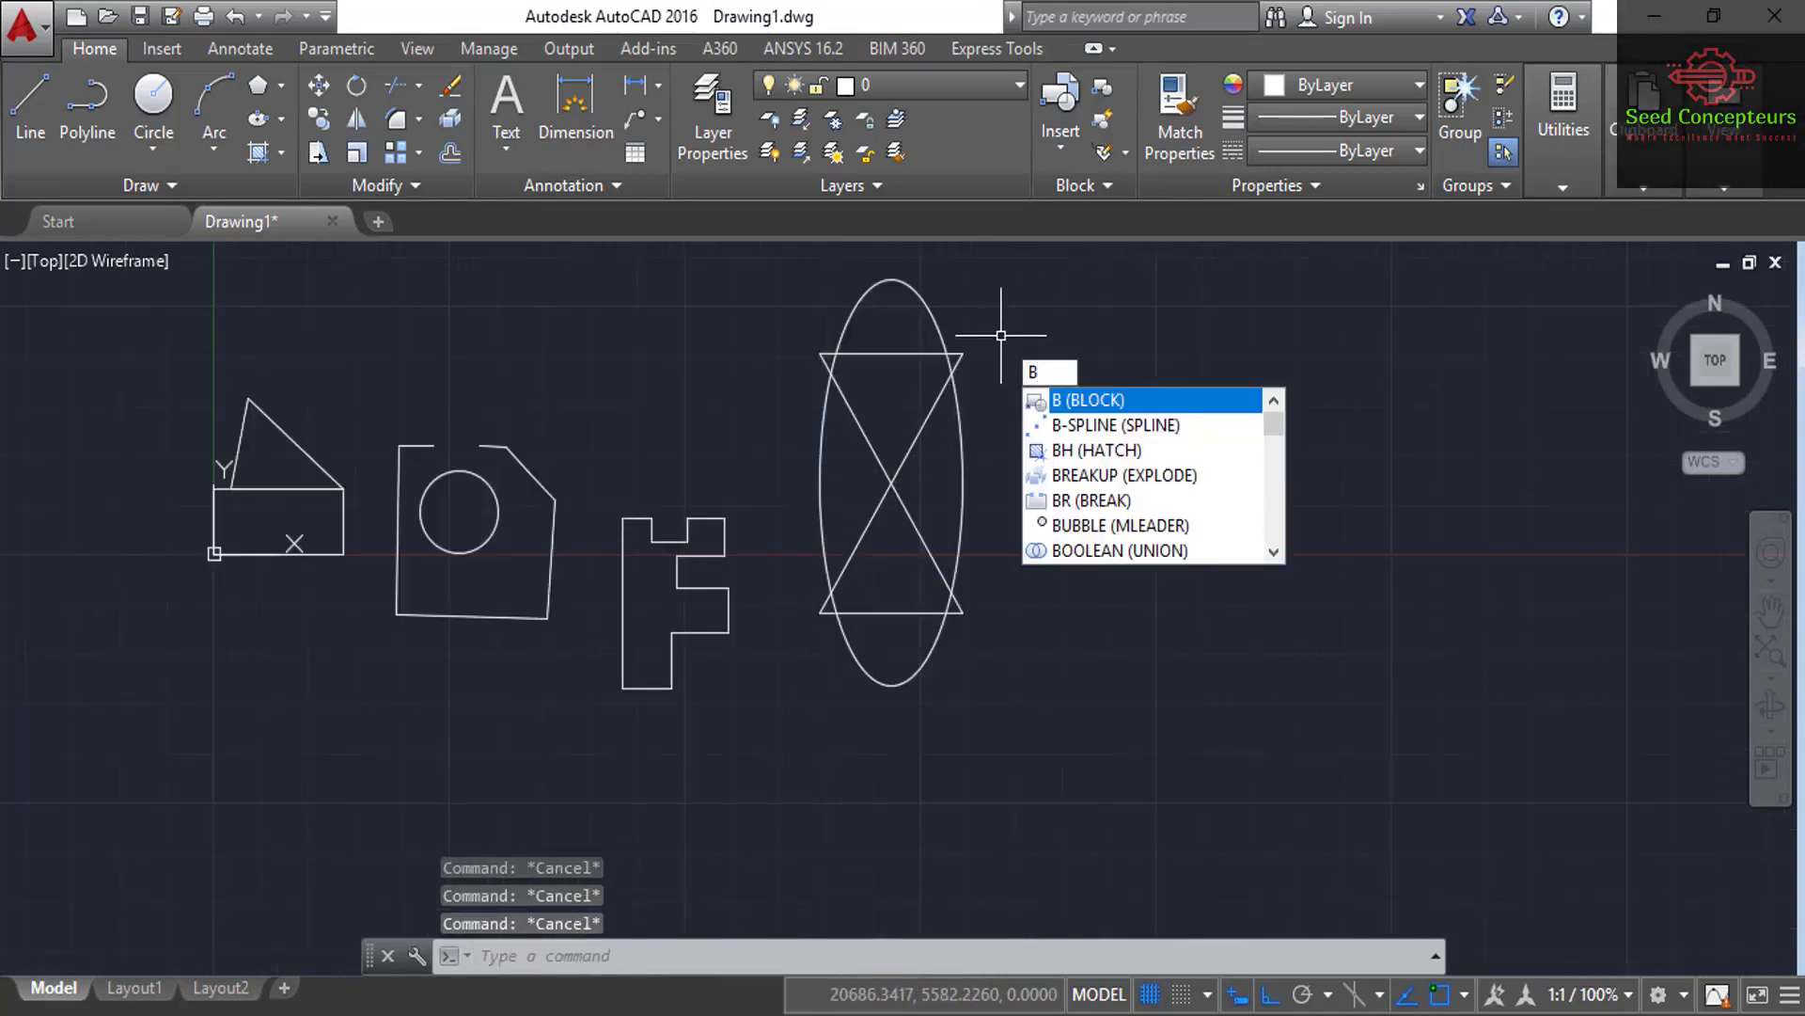
Set the block base point at the ellipse centre and select the ellipse with both triangles.
key("Return")
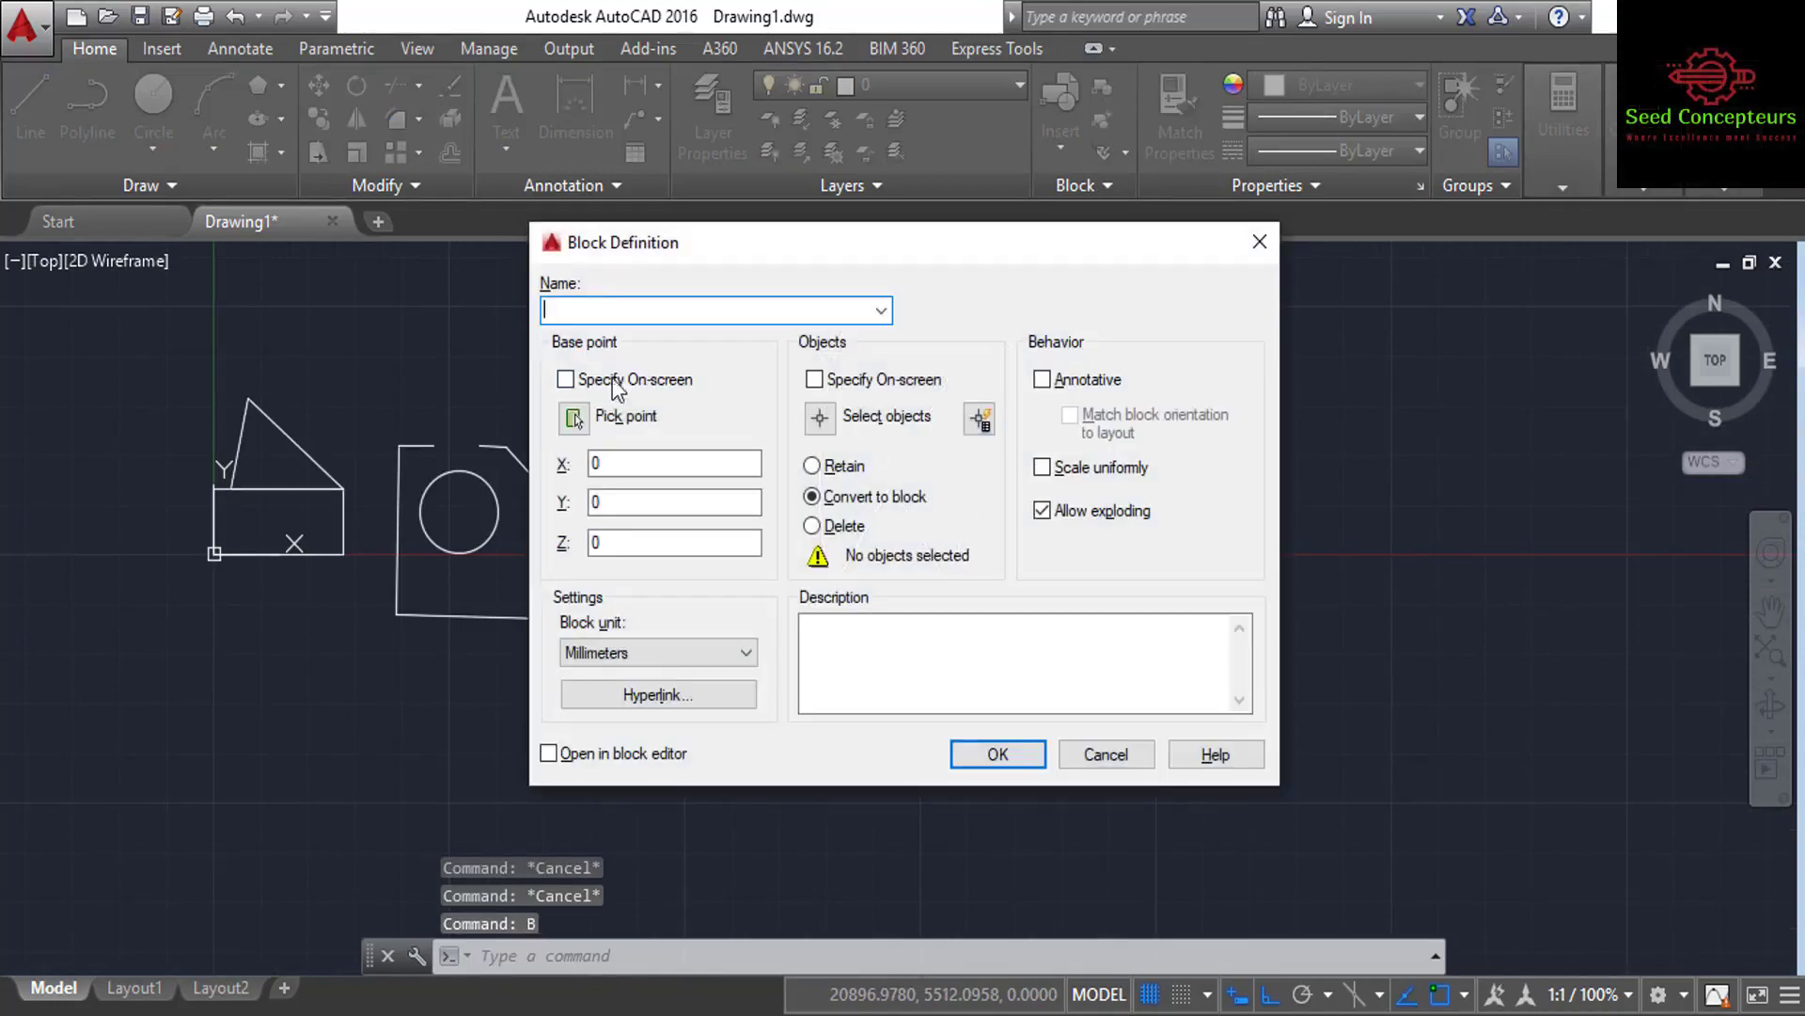
left_click(576, 419)
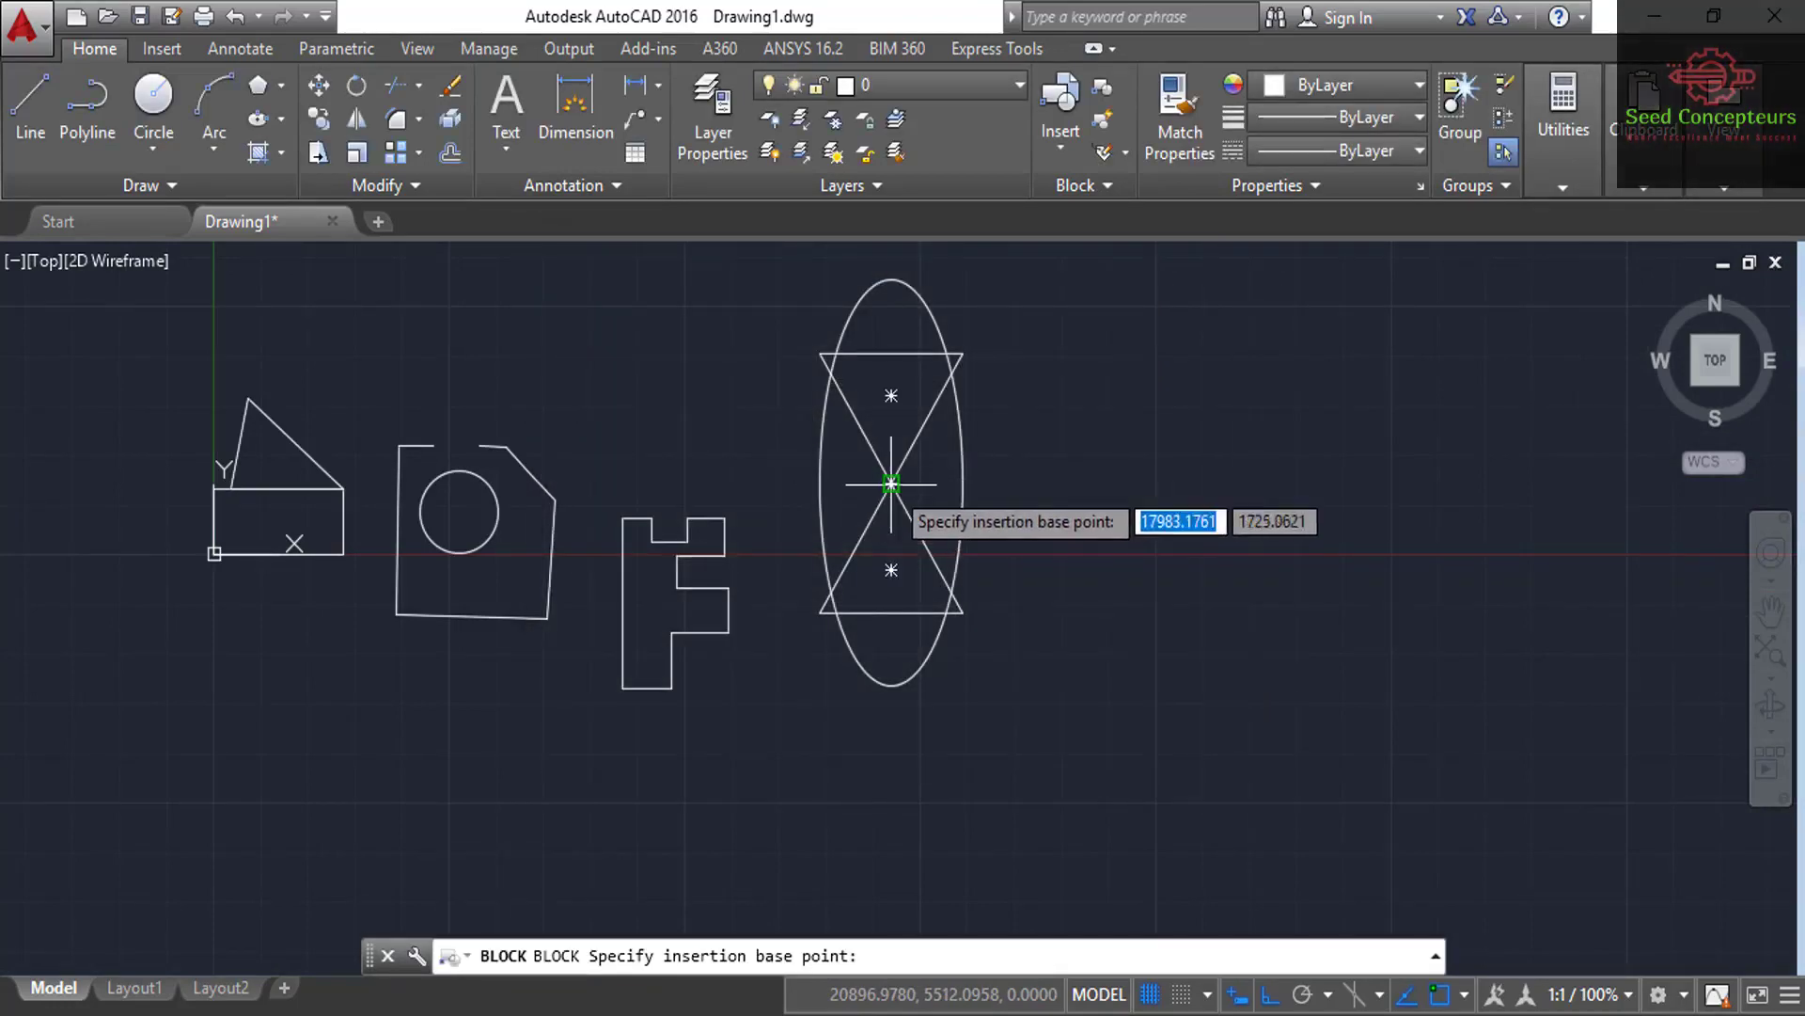
left_click(891, 482)
left_click(811, 420)
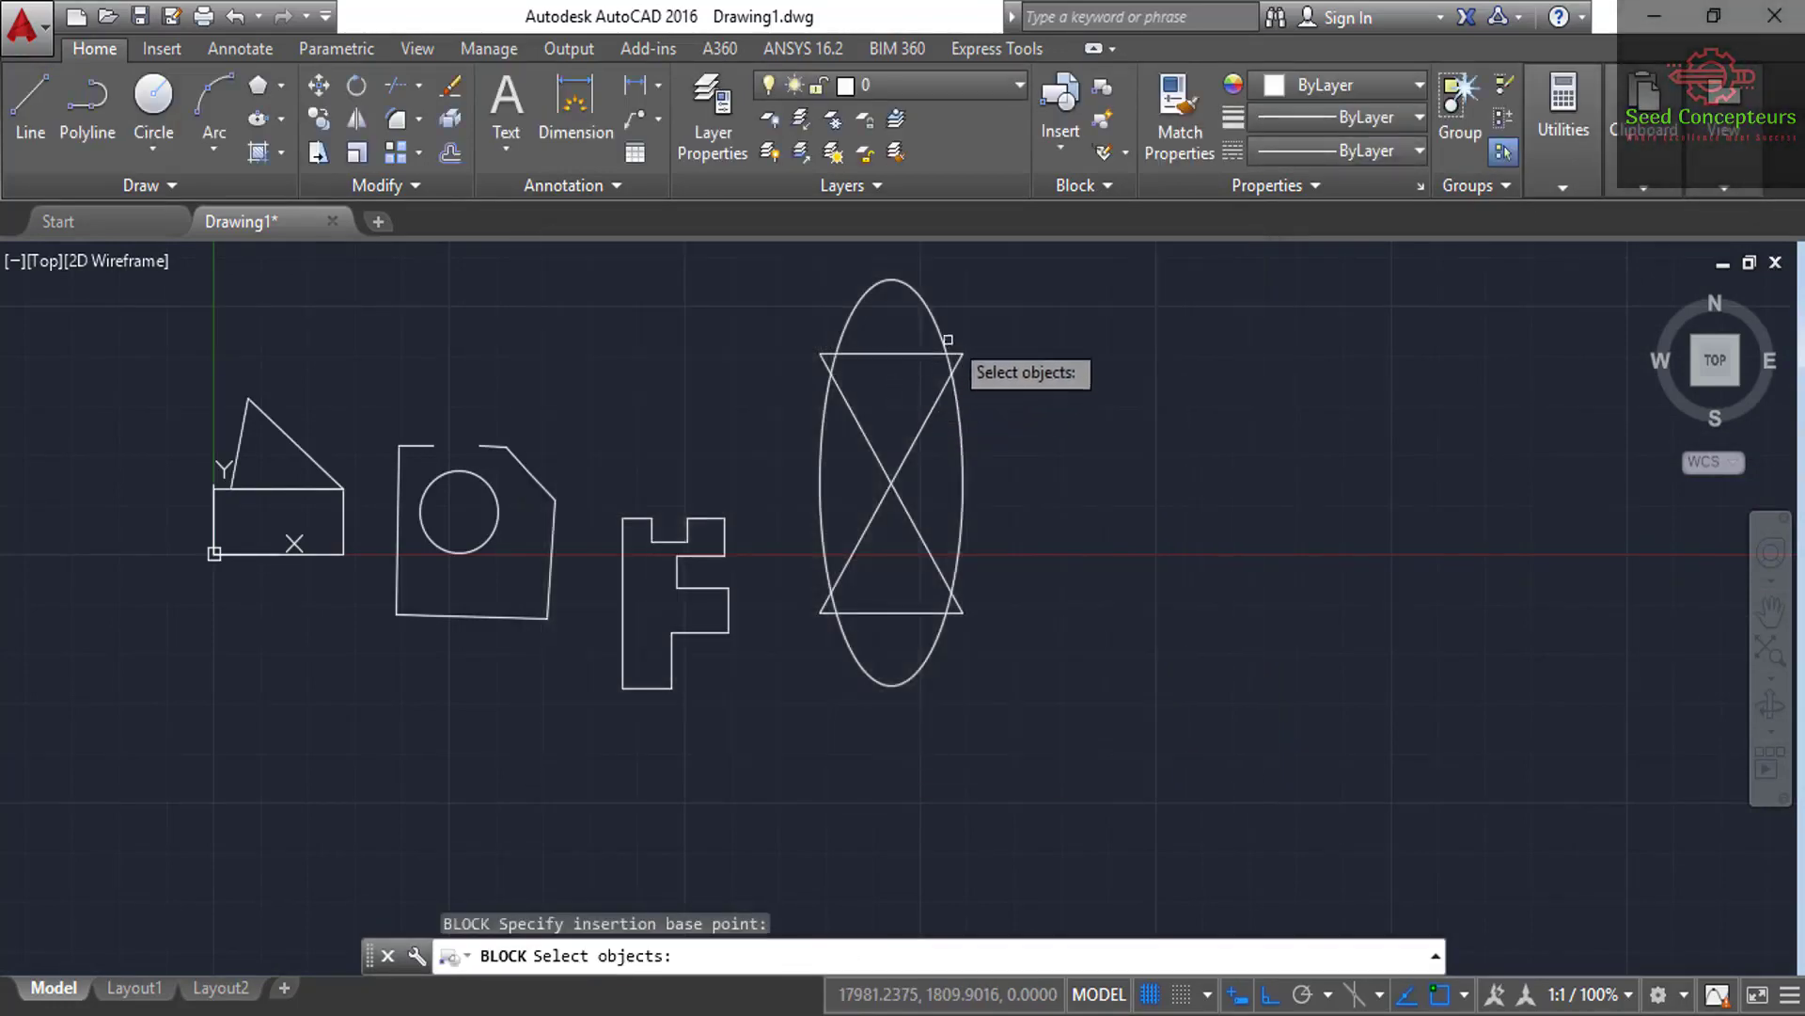
left_click(1014, 284)
left_click(805, 700)
key("Return")
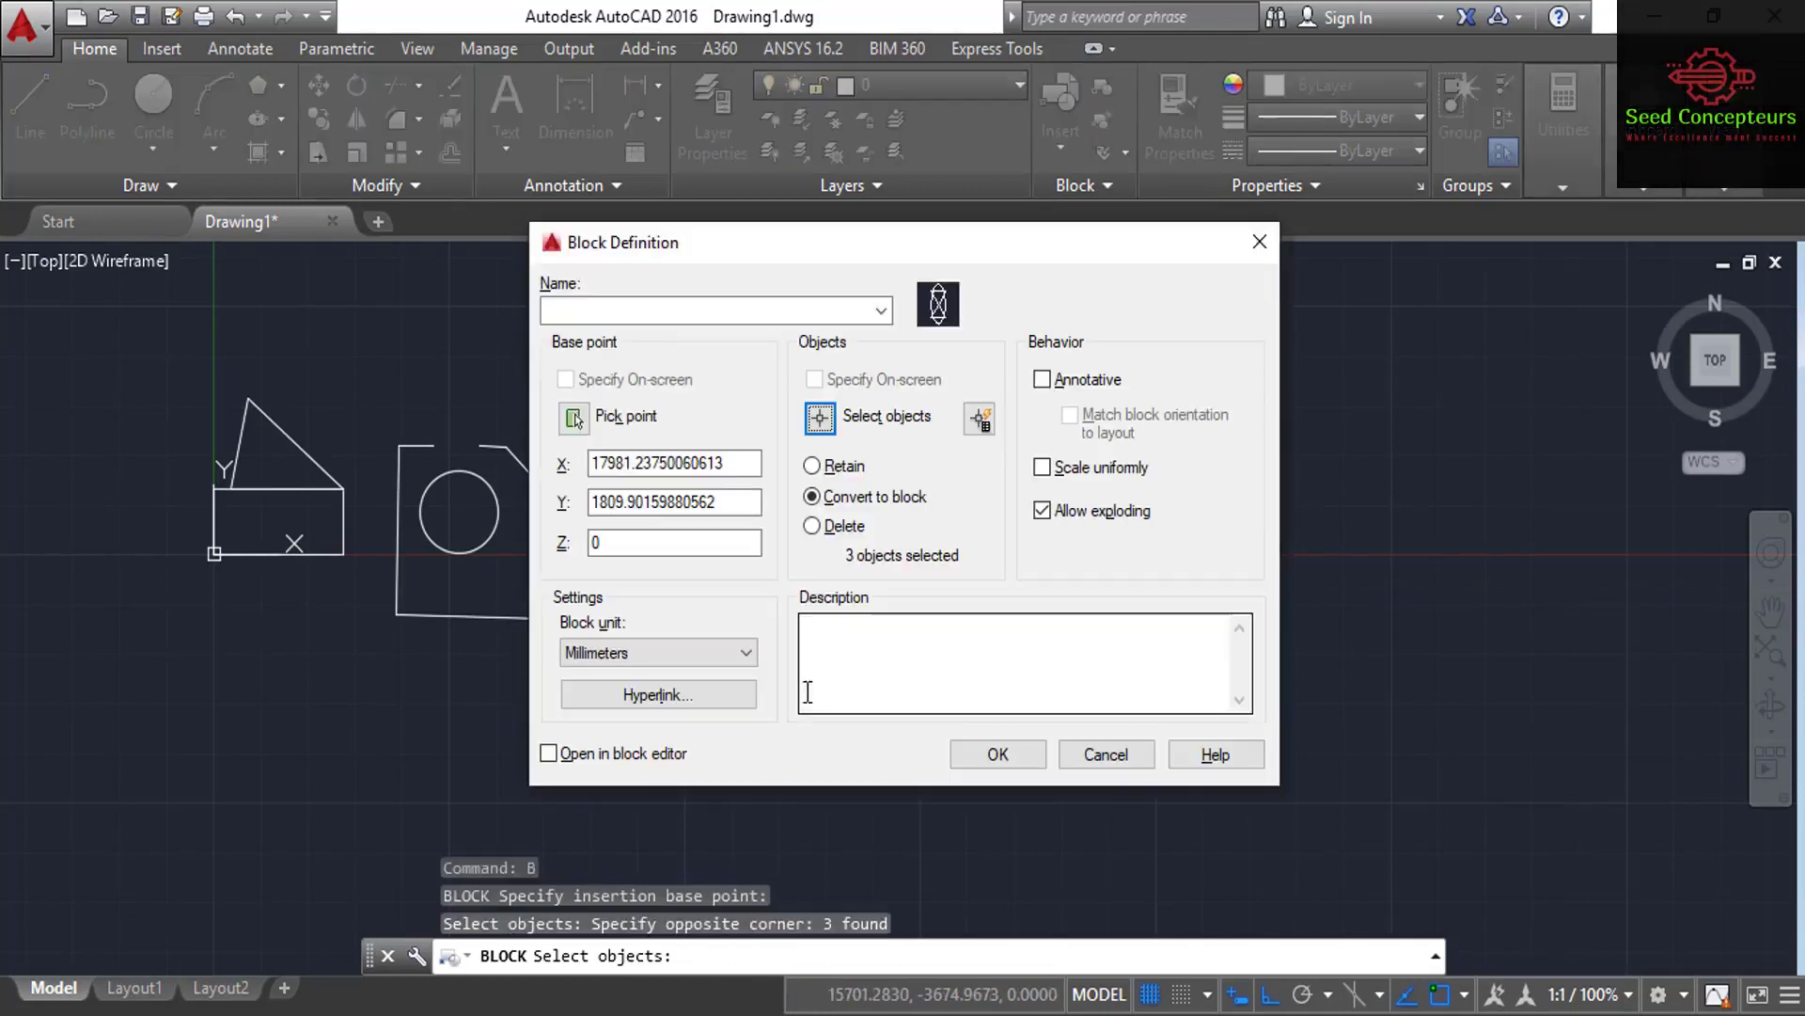
Name the block sa, create it and redefine the existing sa block.
left_click(700, 317)
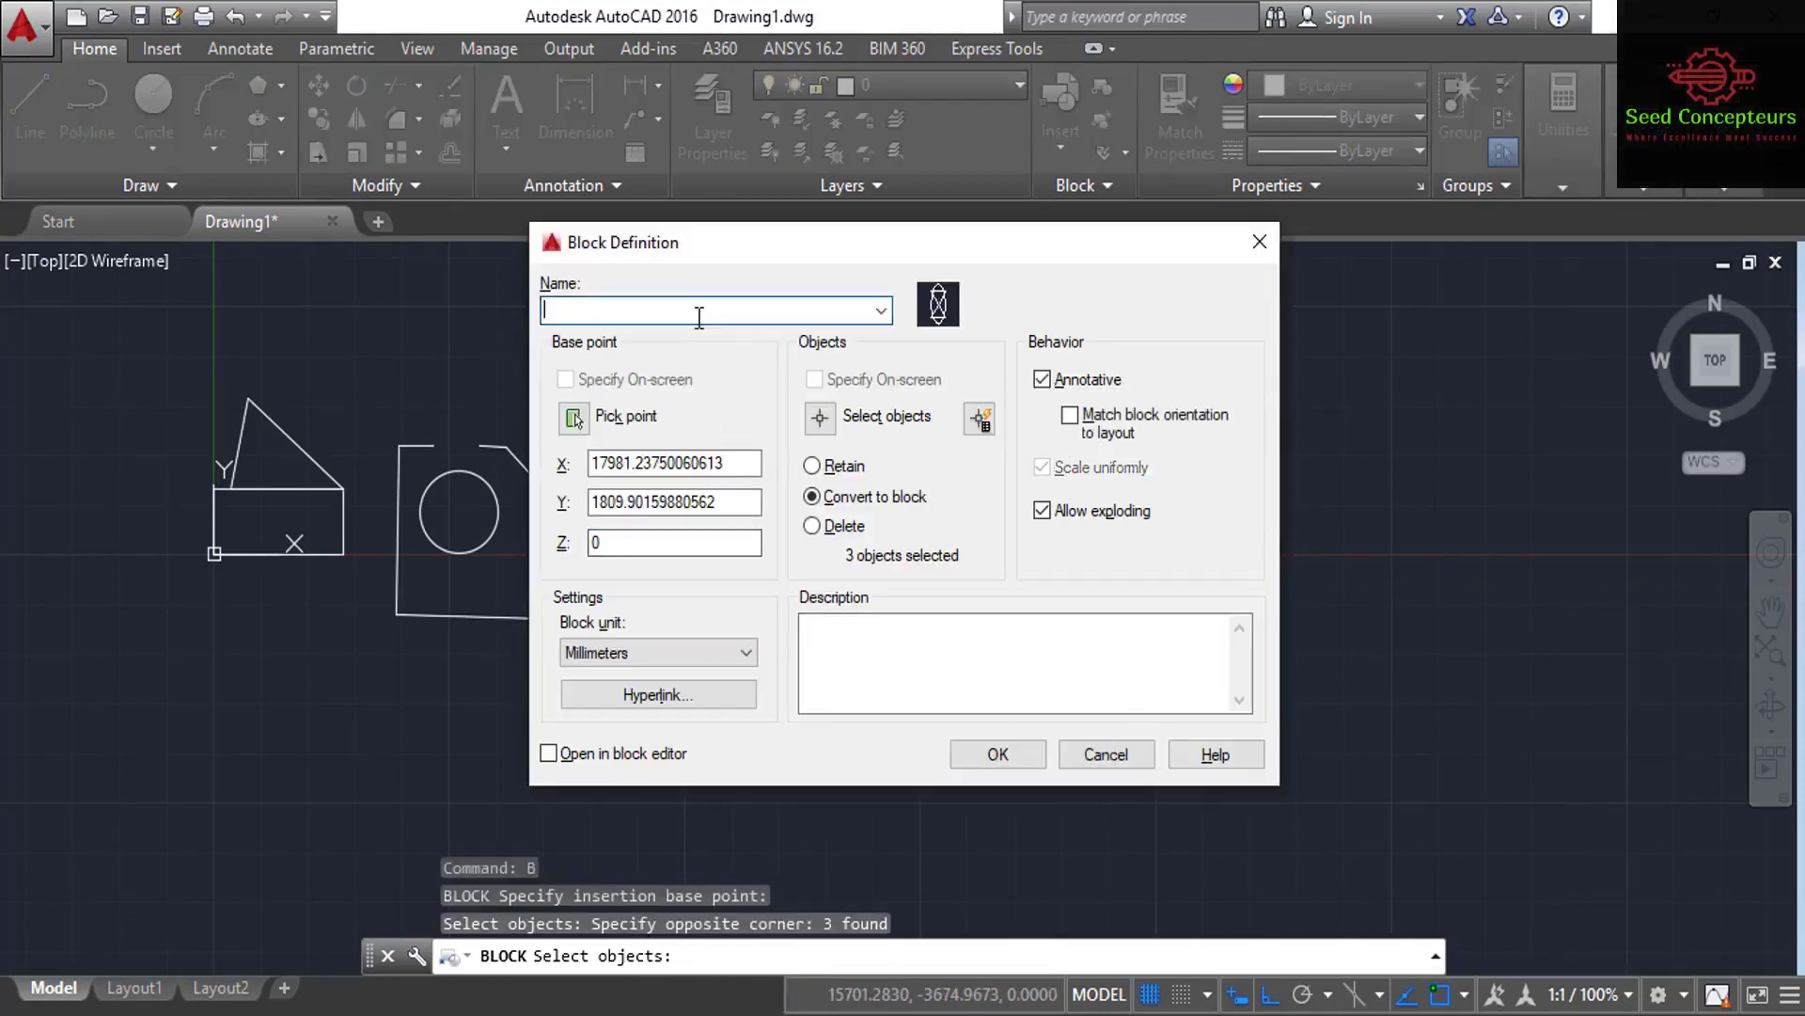
type("sa")
left_click(978, 758)
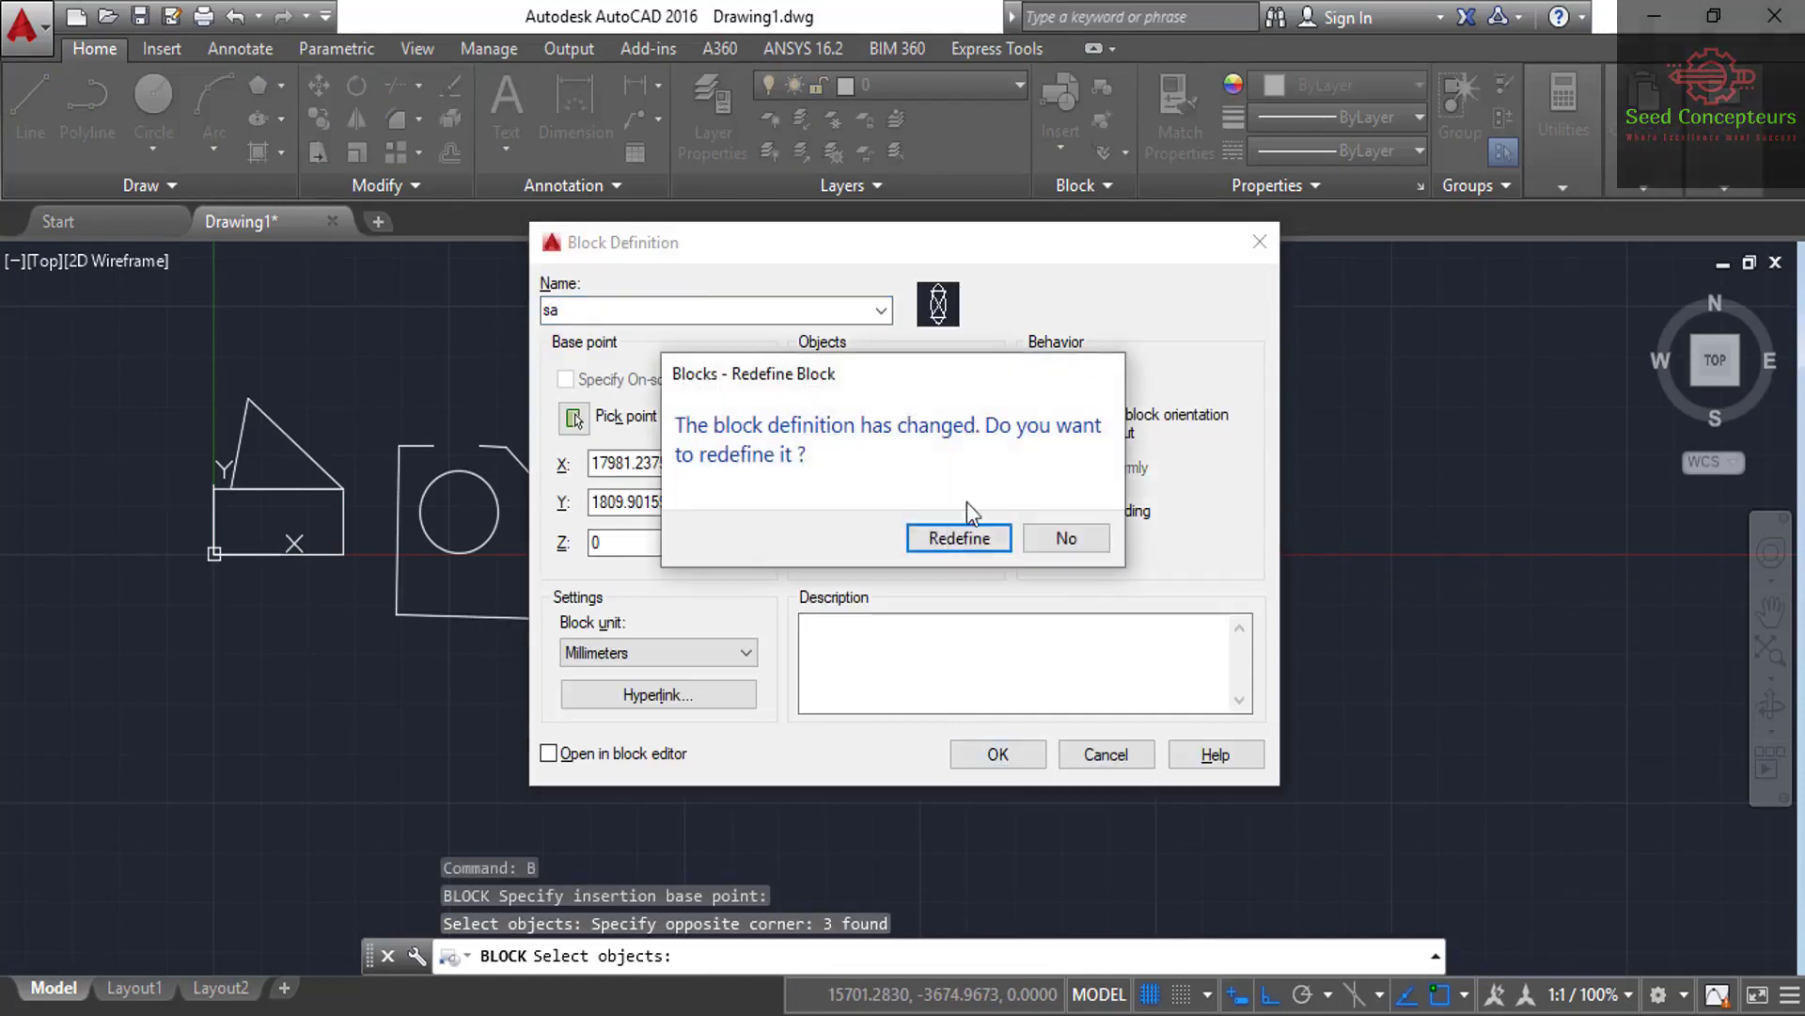
left_click(968, 540)
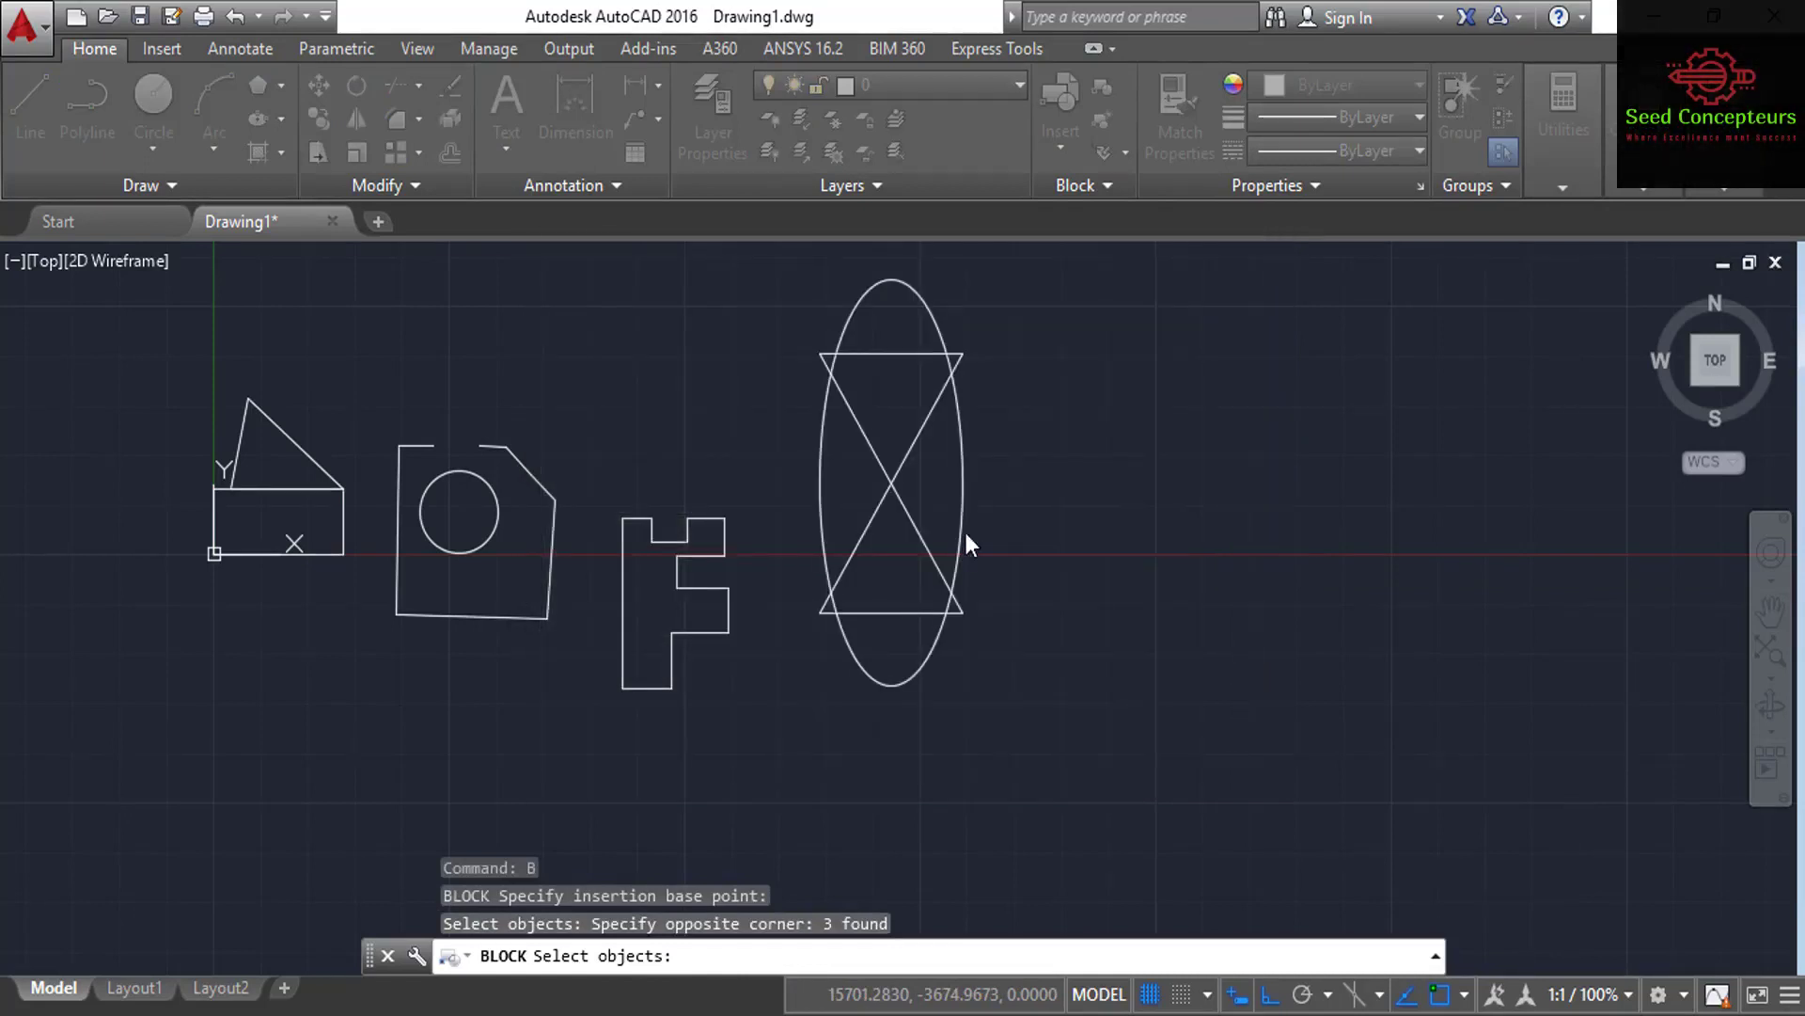
left_click(919, 360)
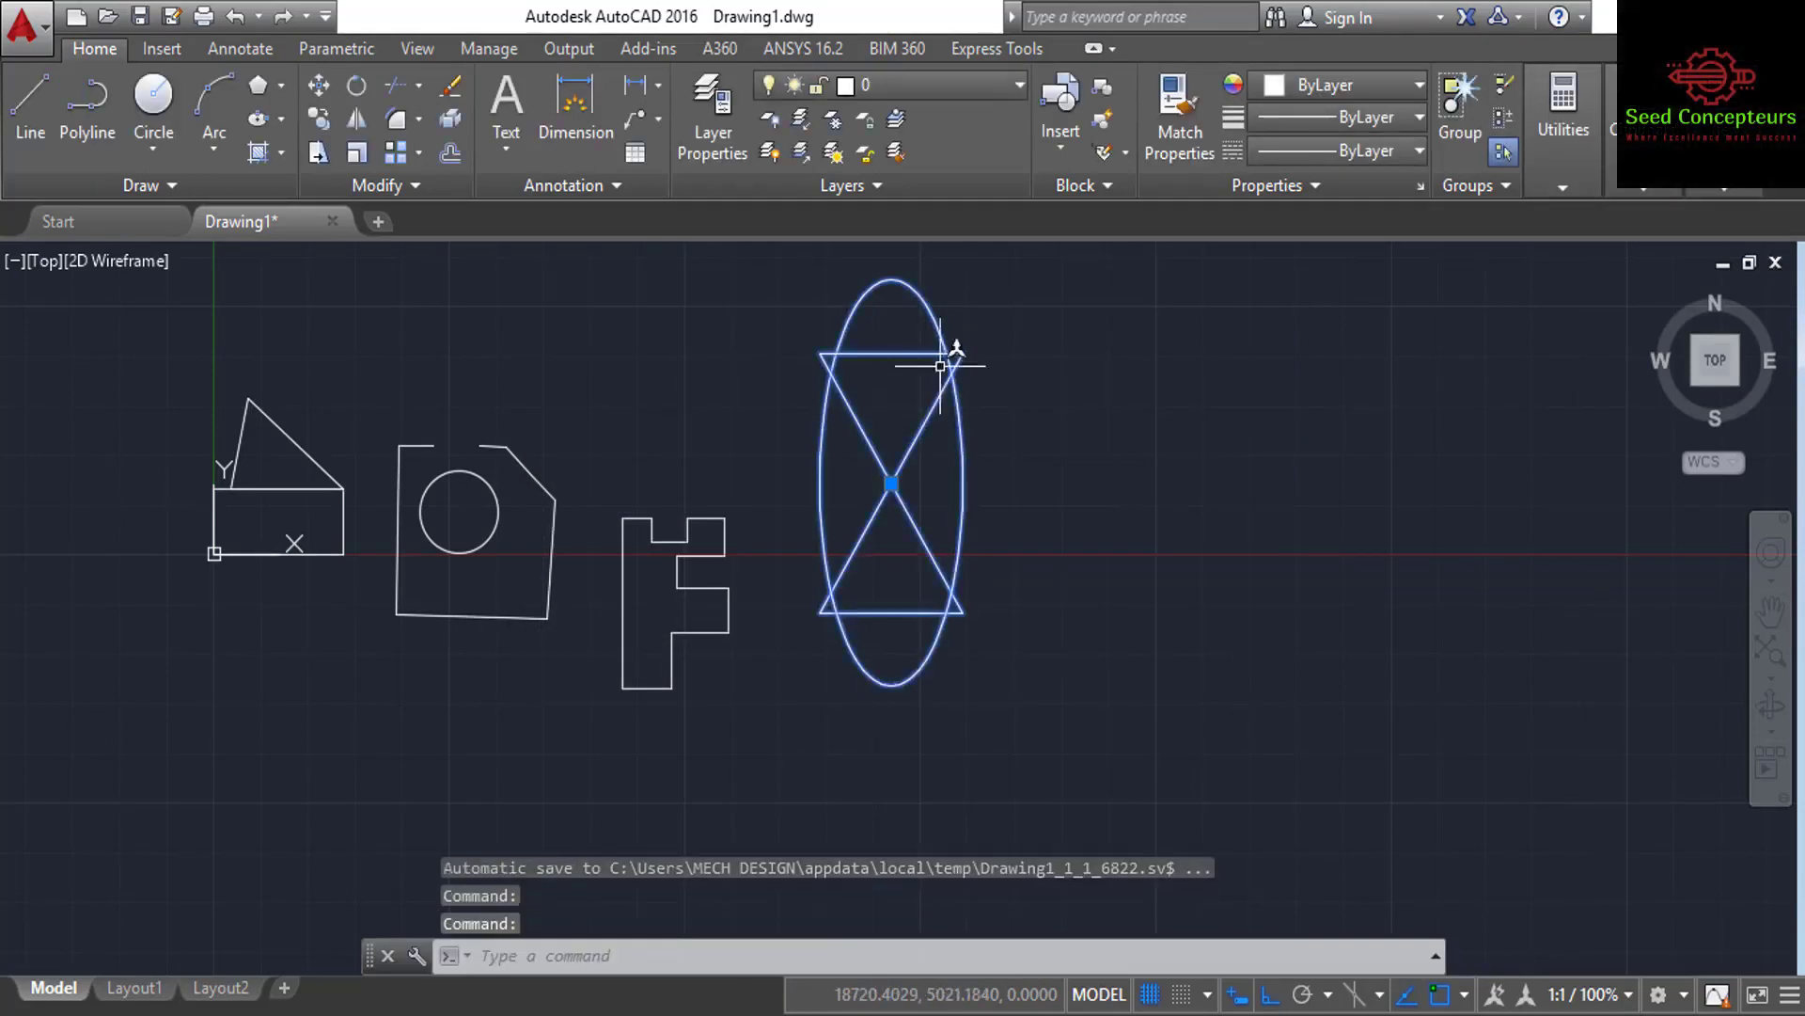
key("Escape")
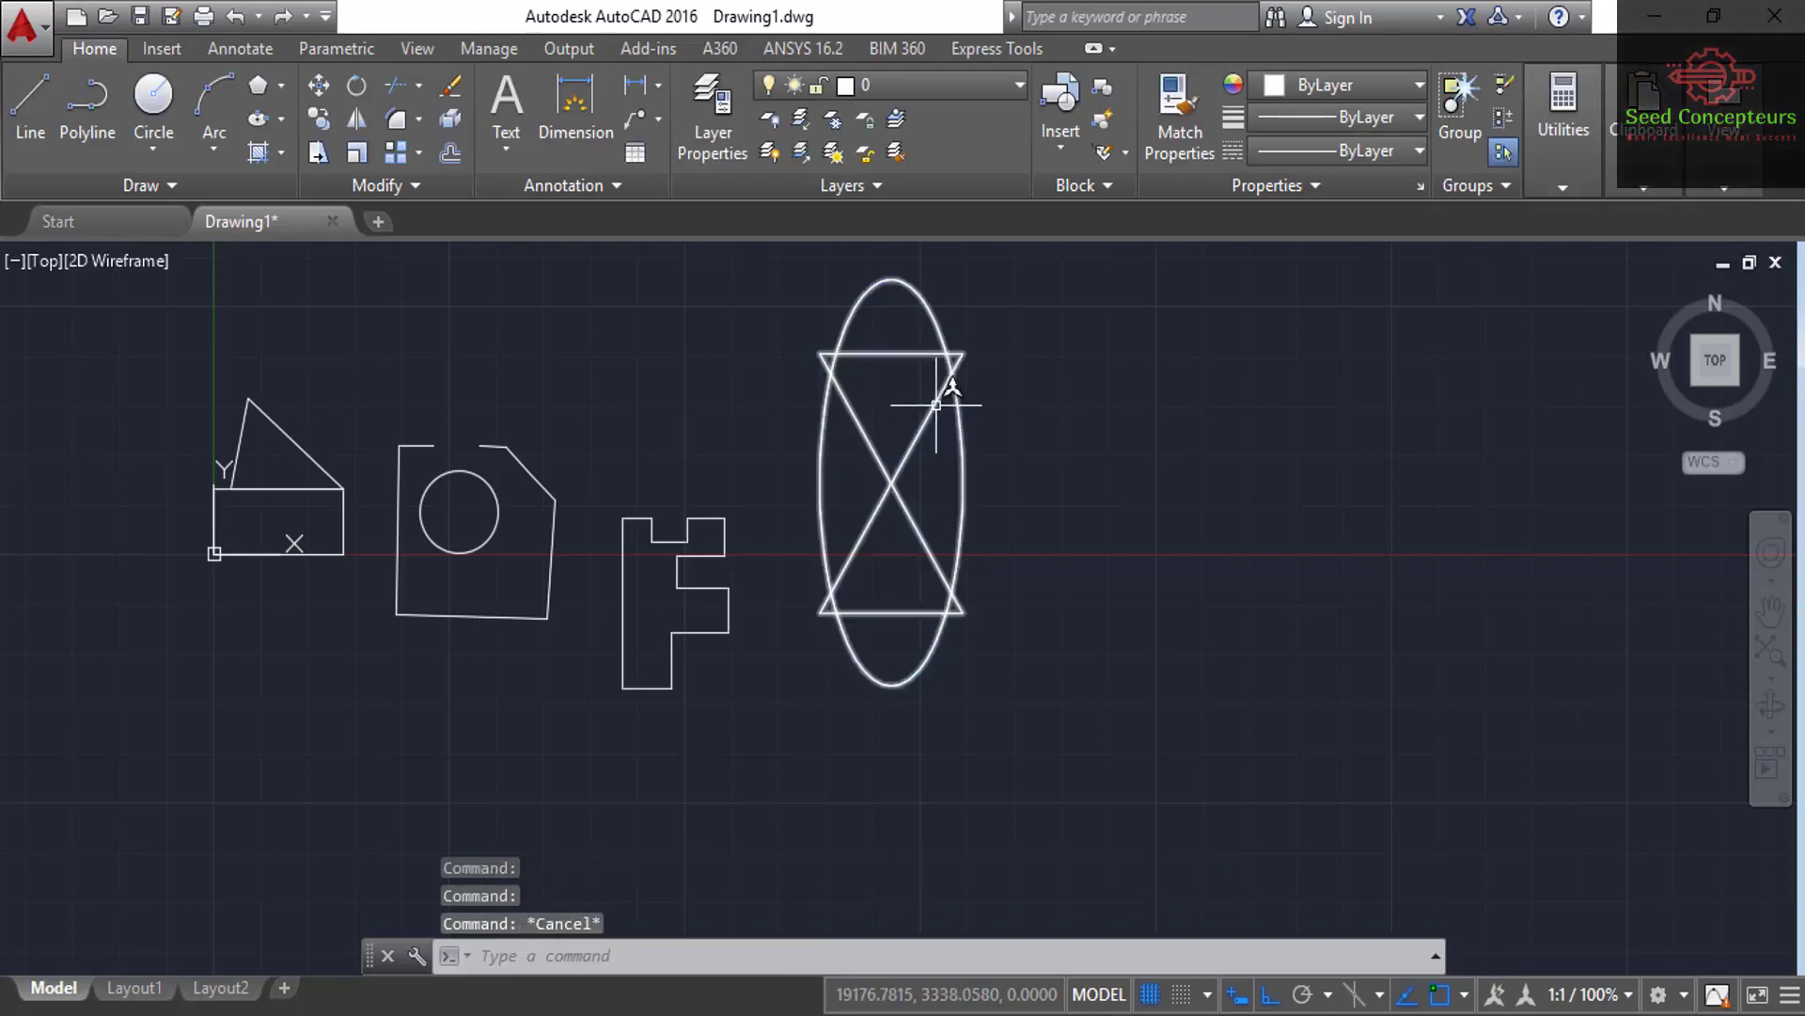
key("Escape")
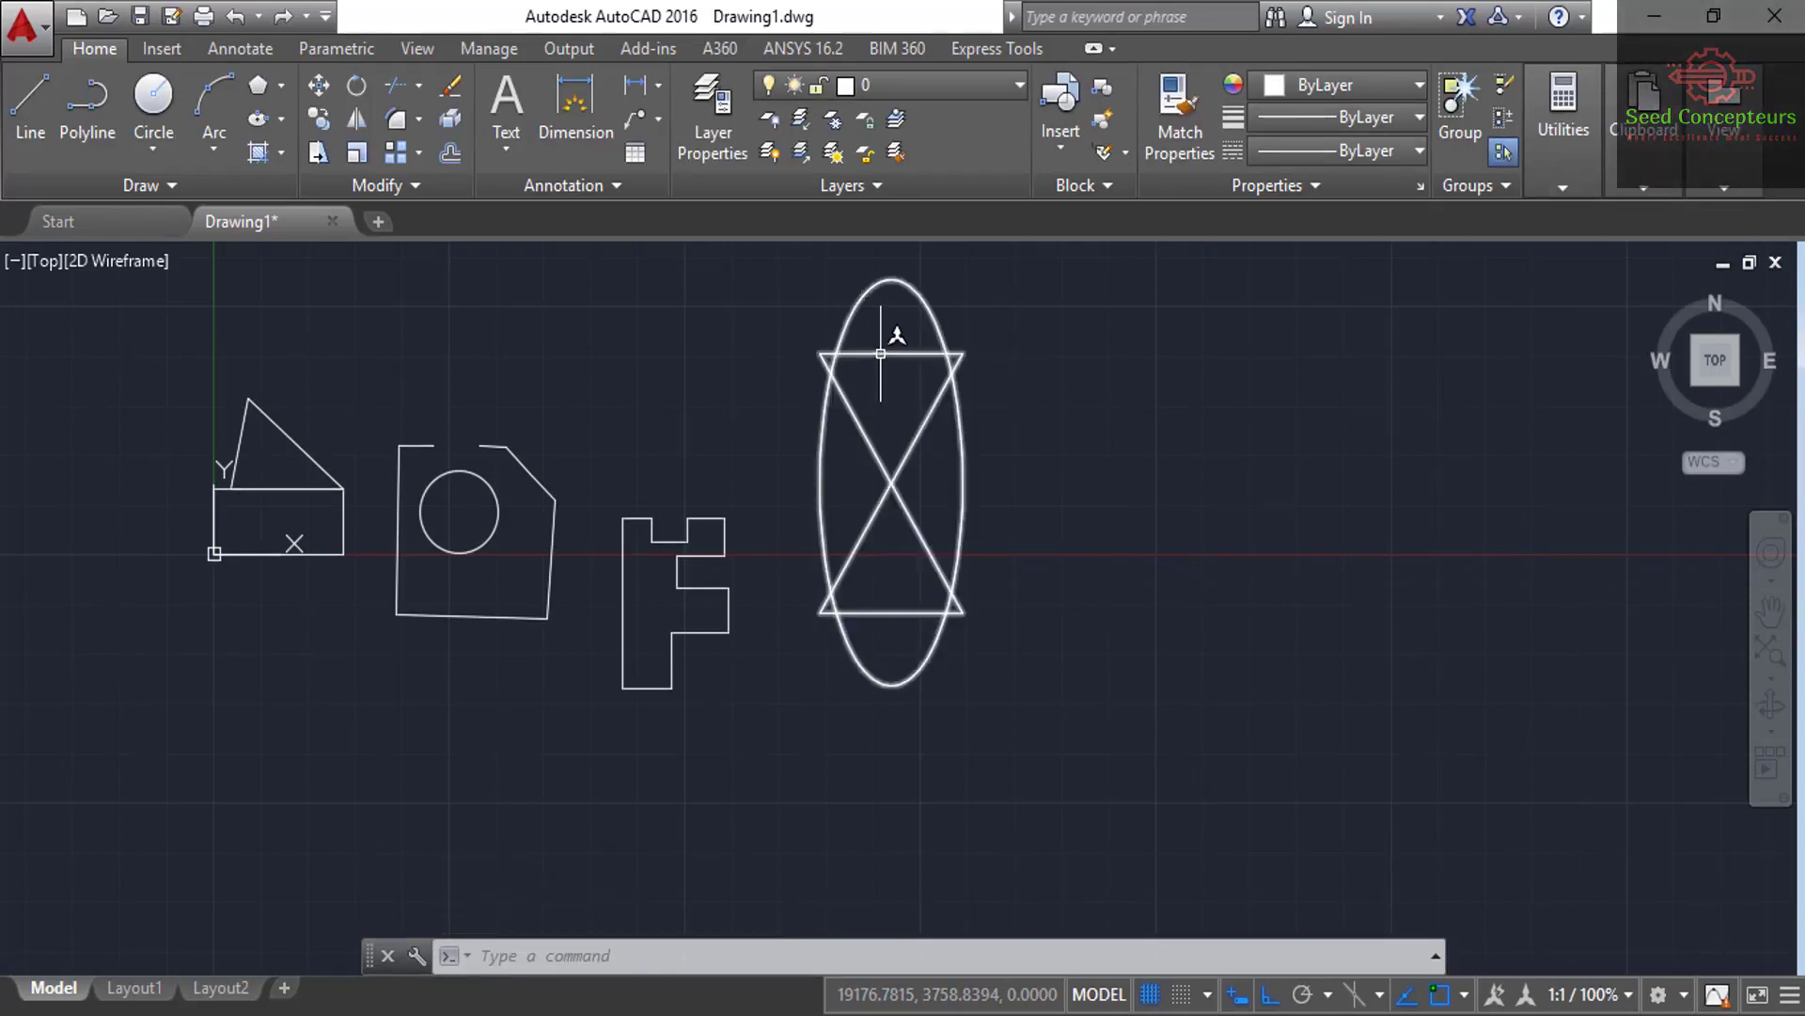
Use NCOPY to pick the nested downward-pointing triangle and the ellipse.
type("N")
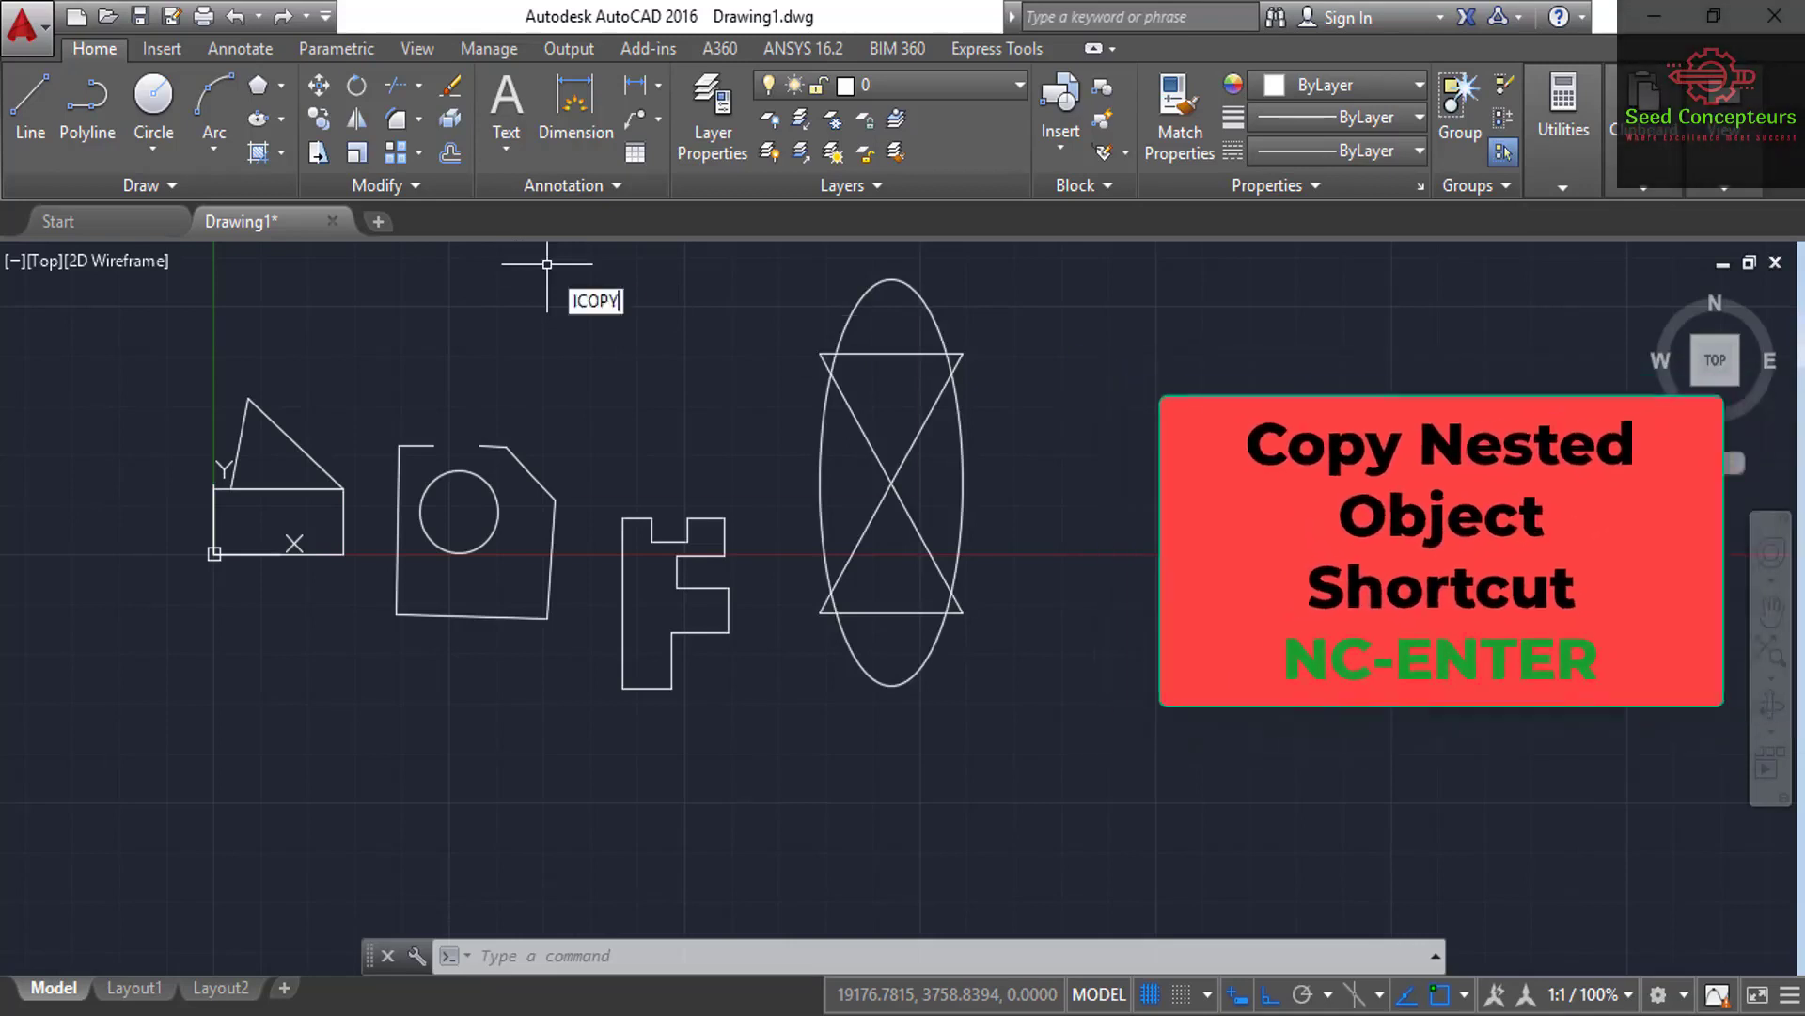
type("C")
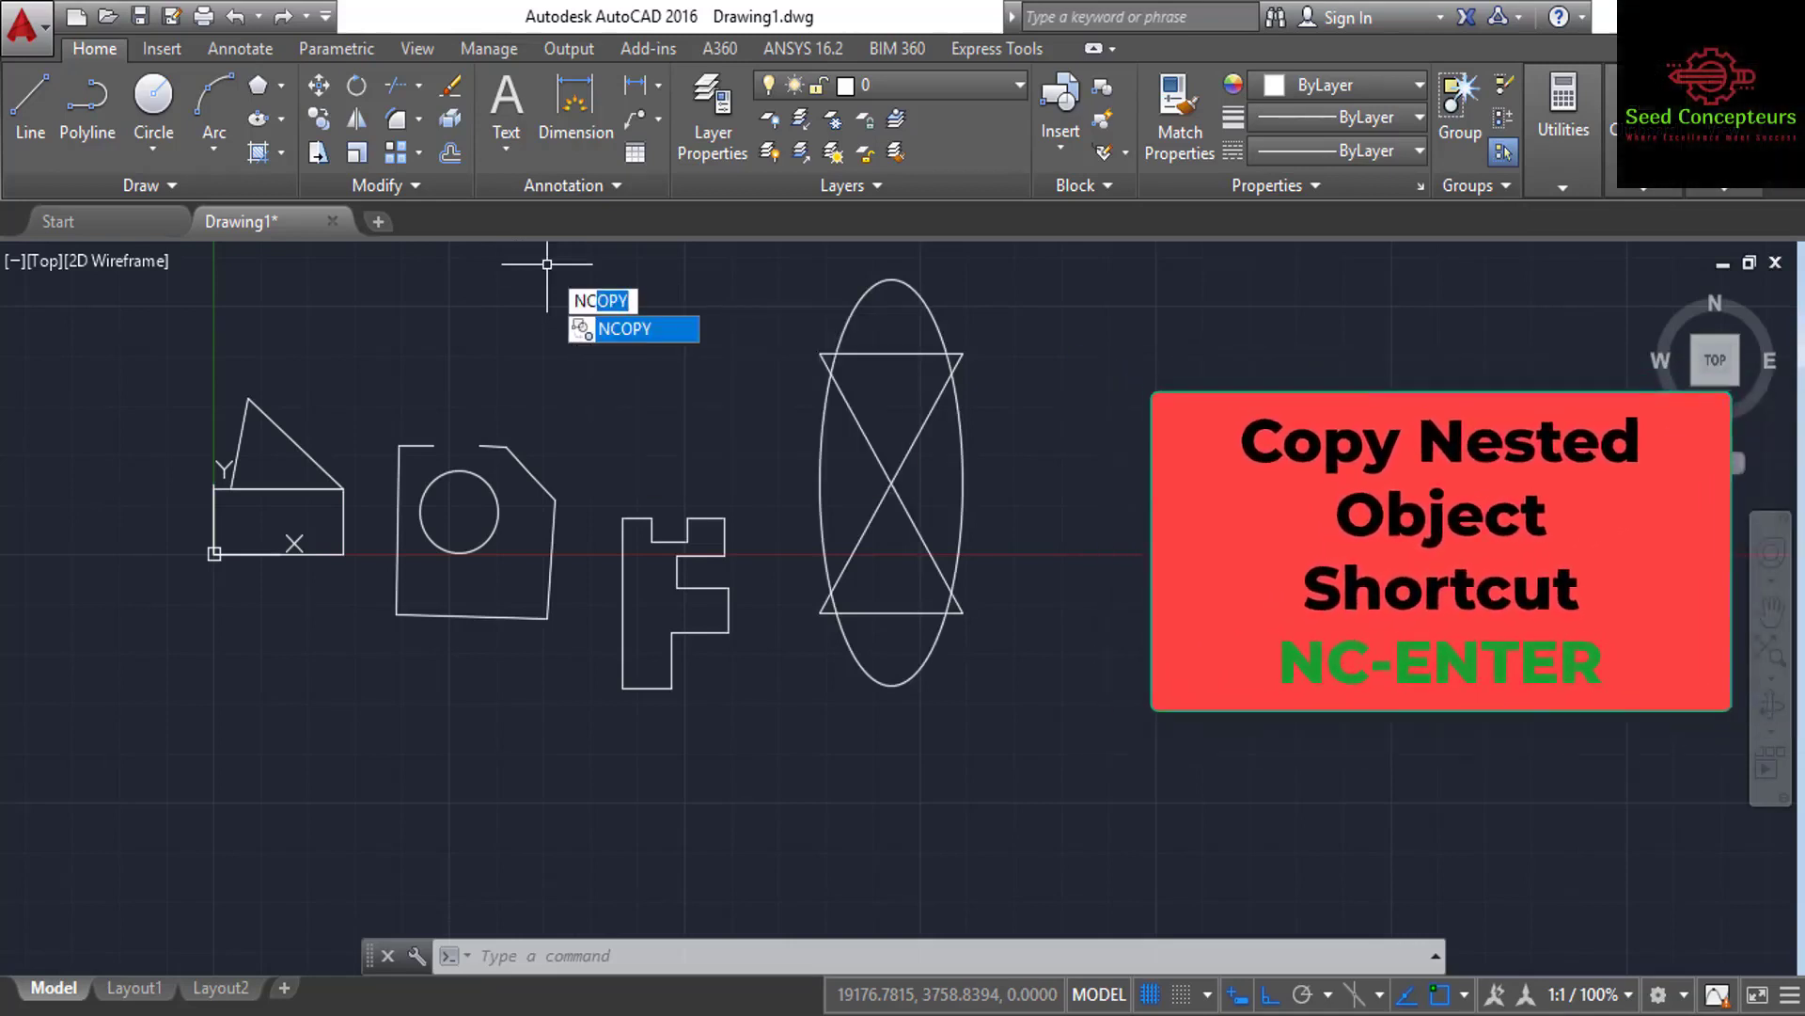
key("Return")
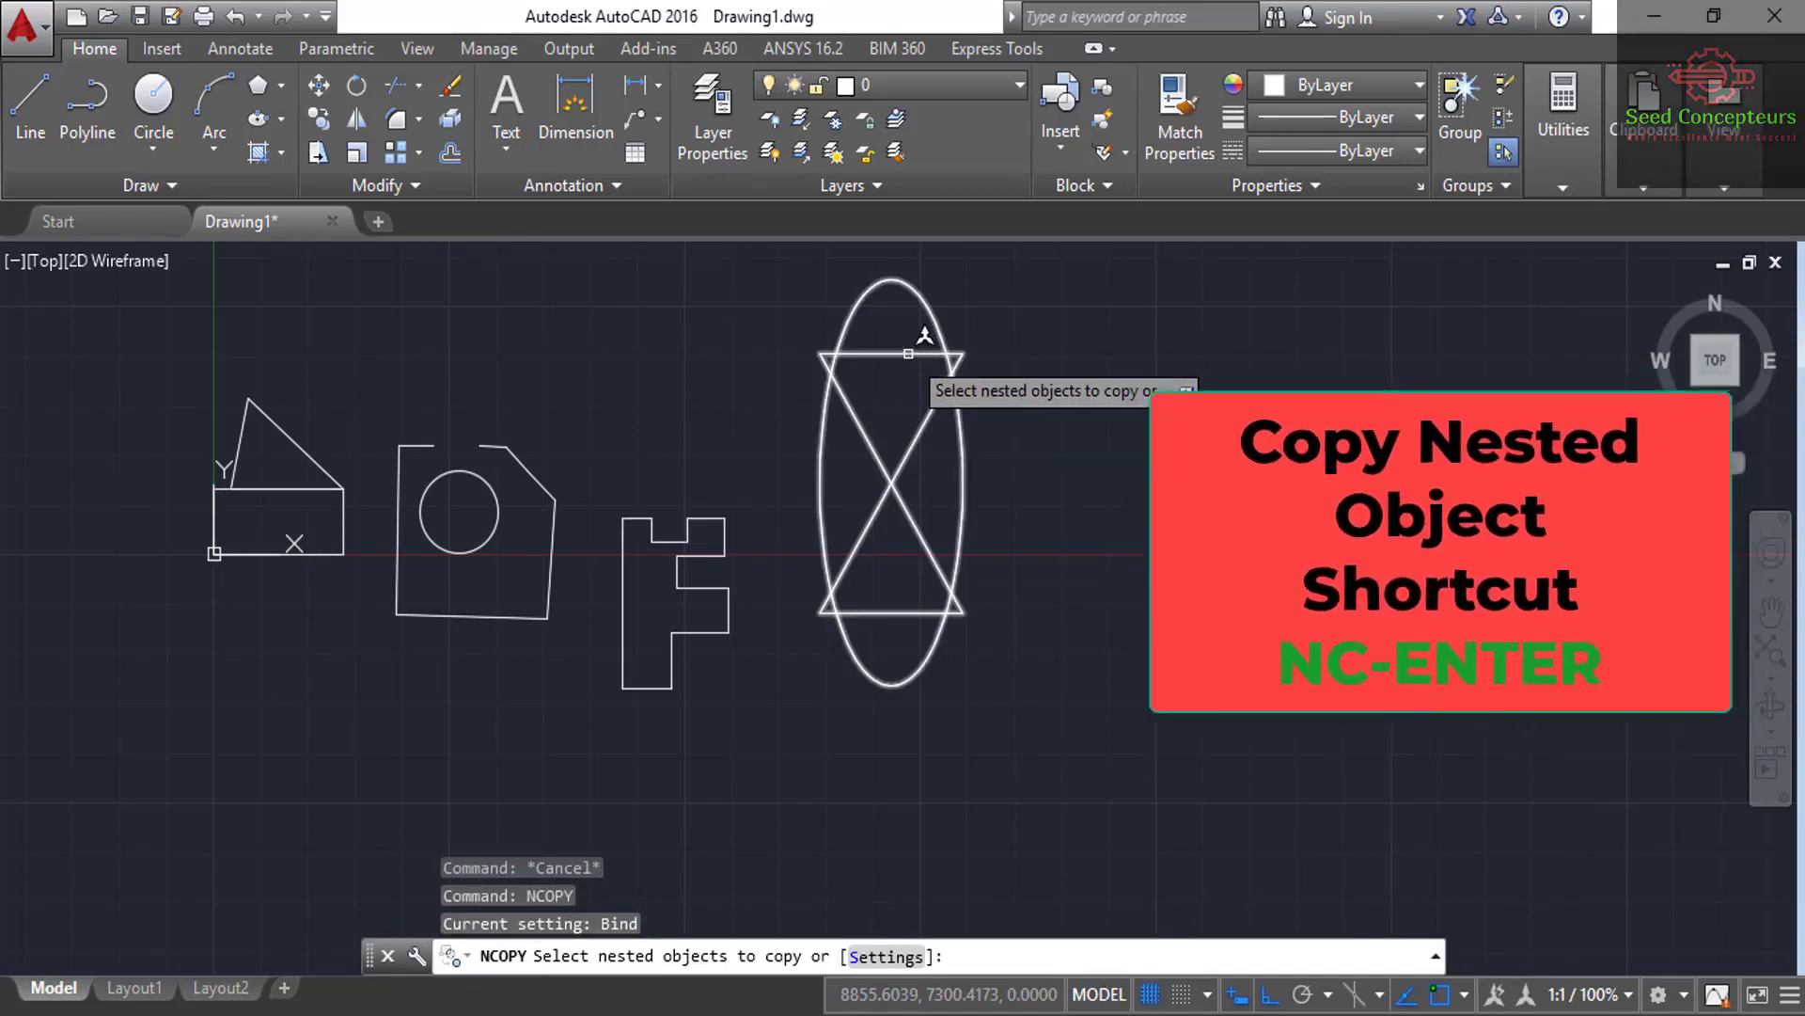
key("Return")
type("NC")
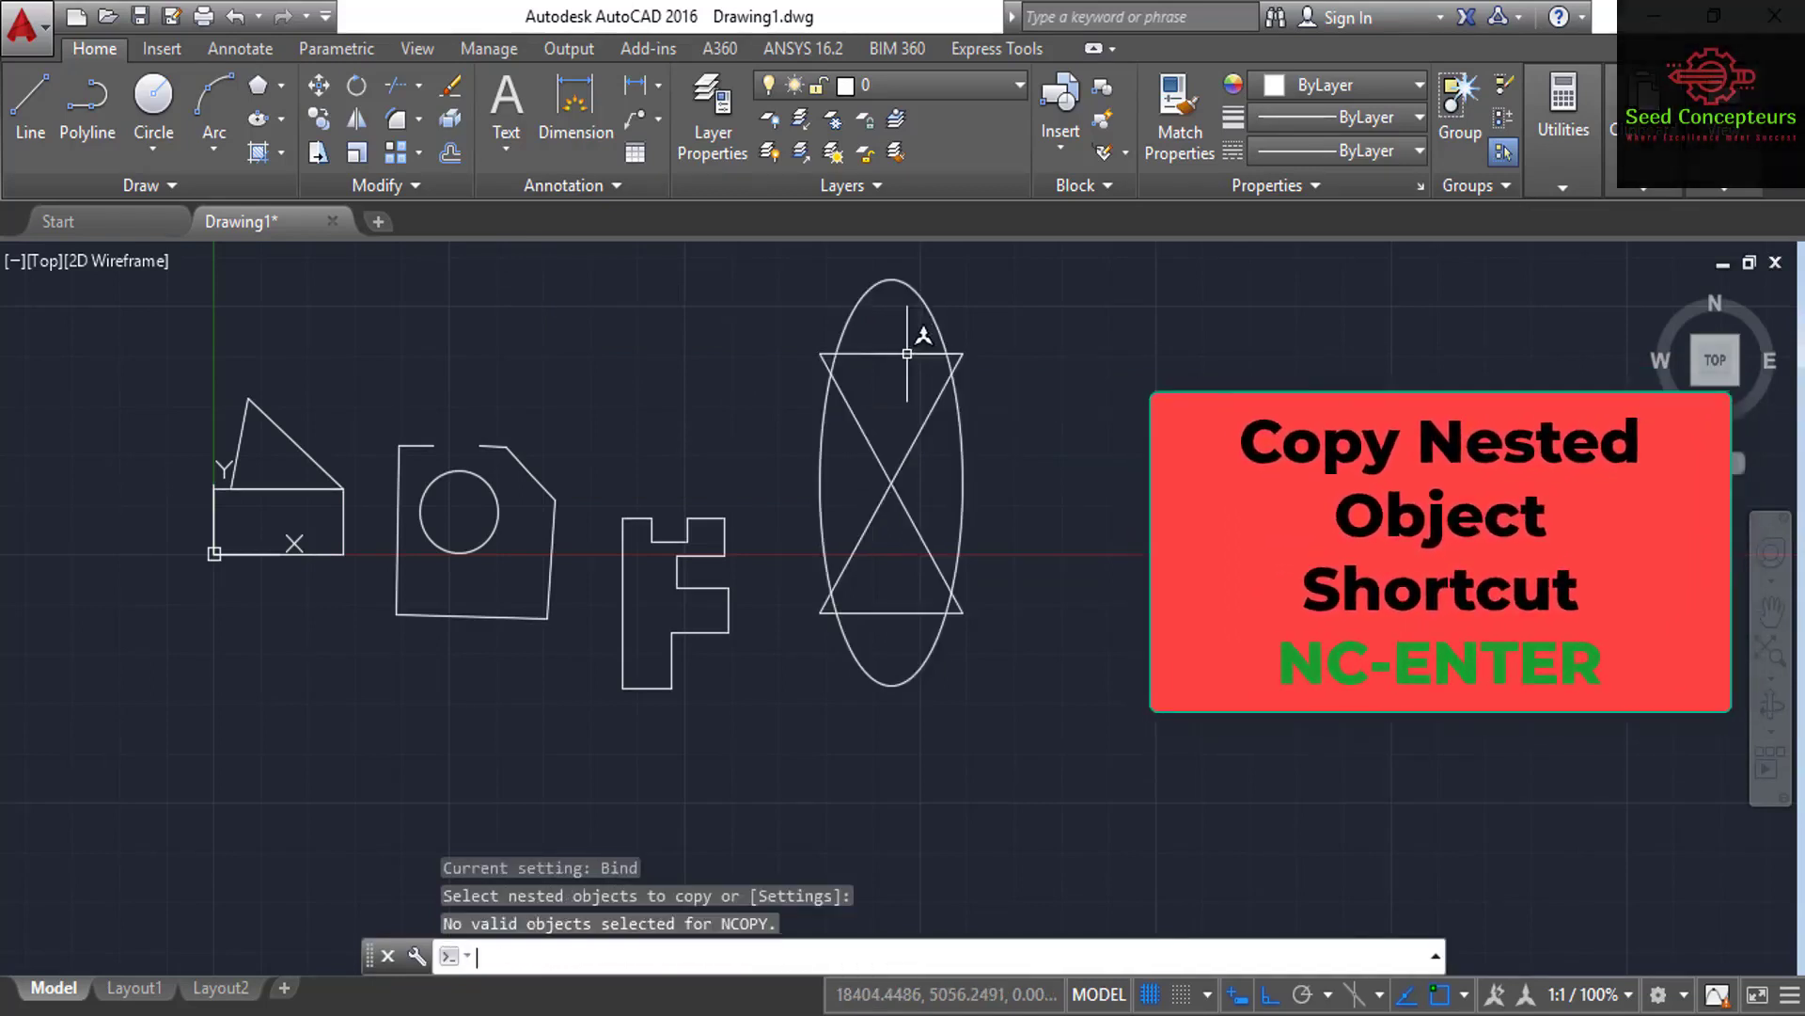
key("Return")
left_click(903, 354)
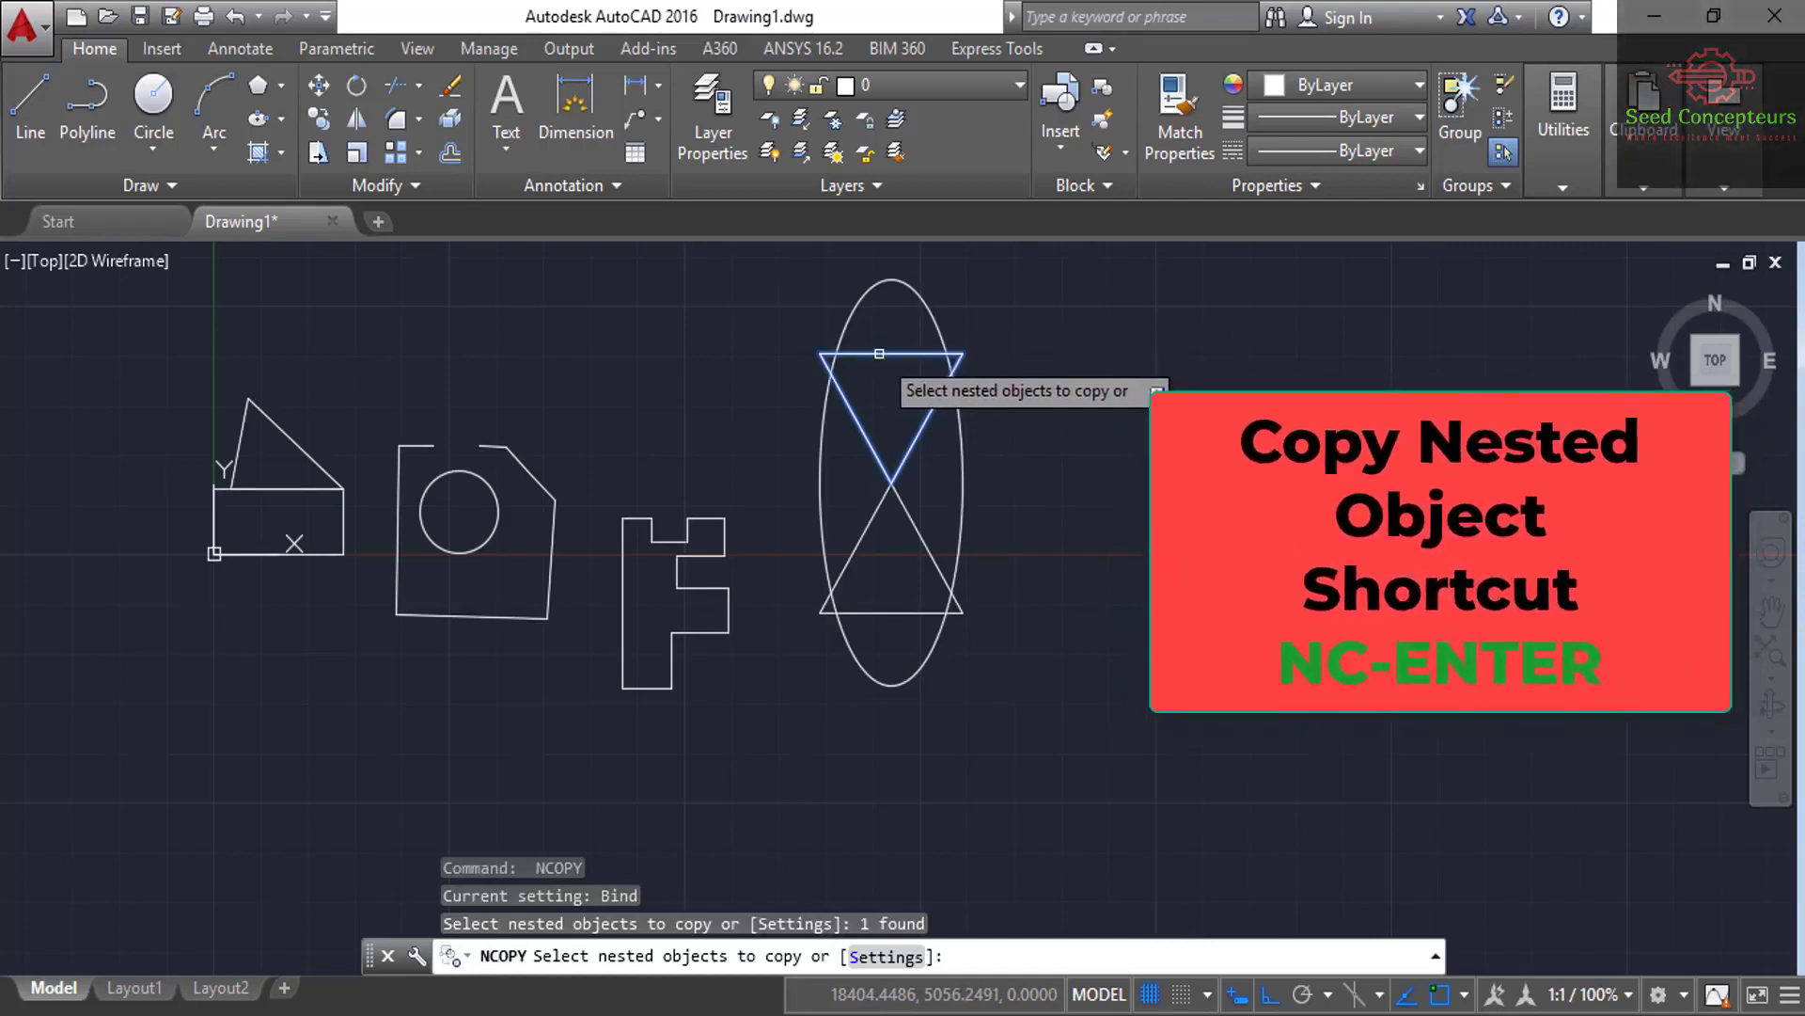
left_click(959, 460)
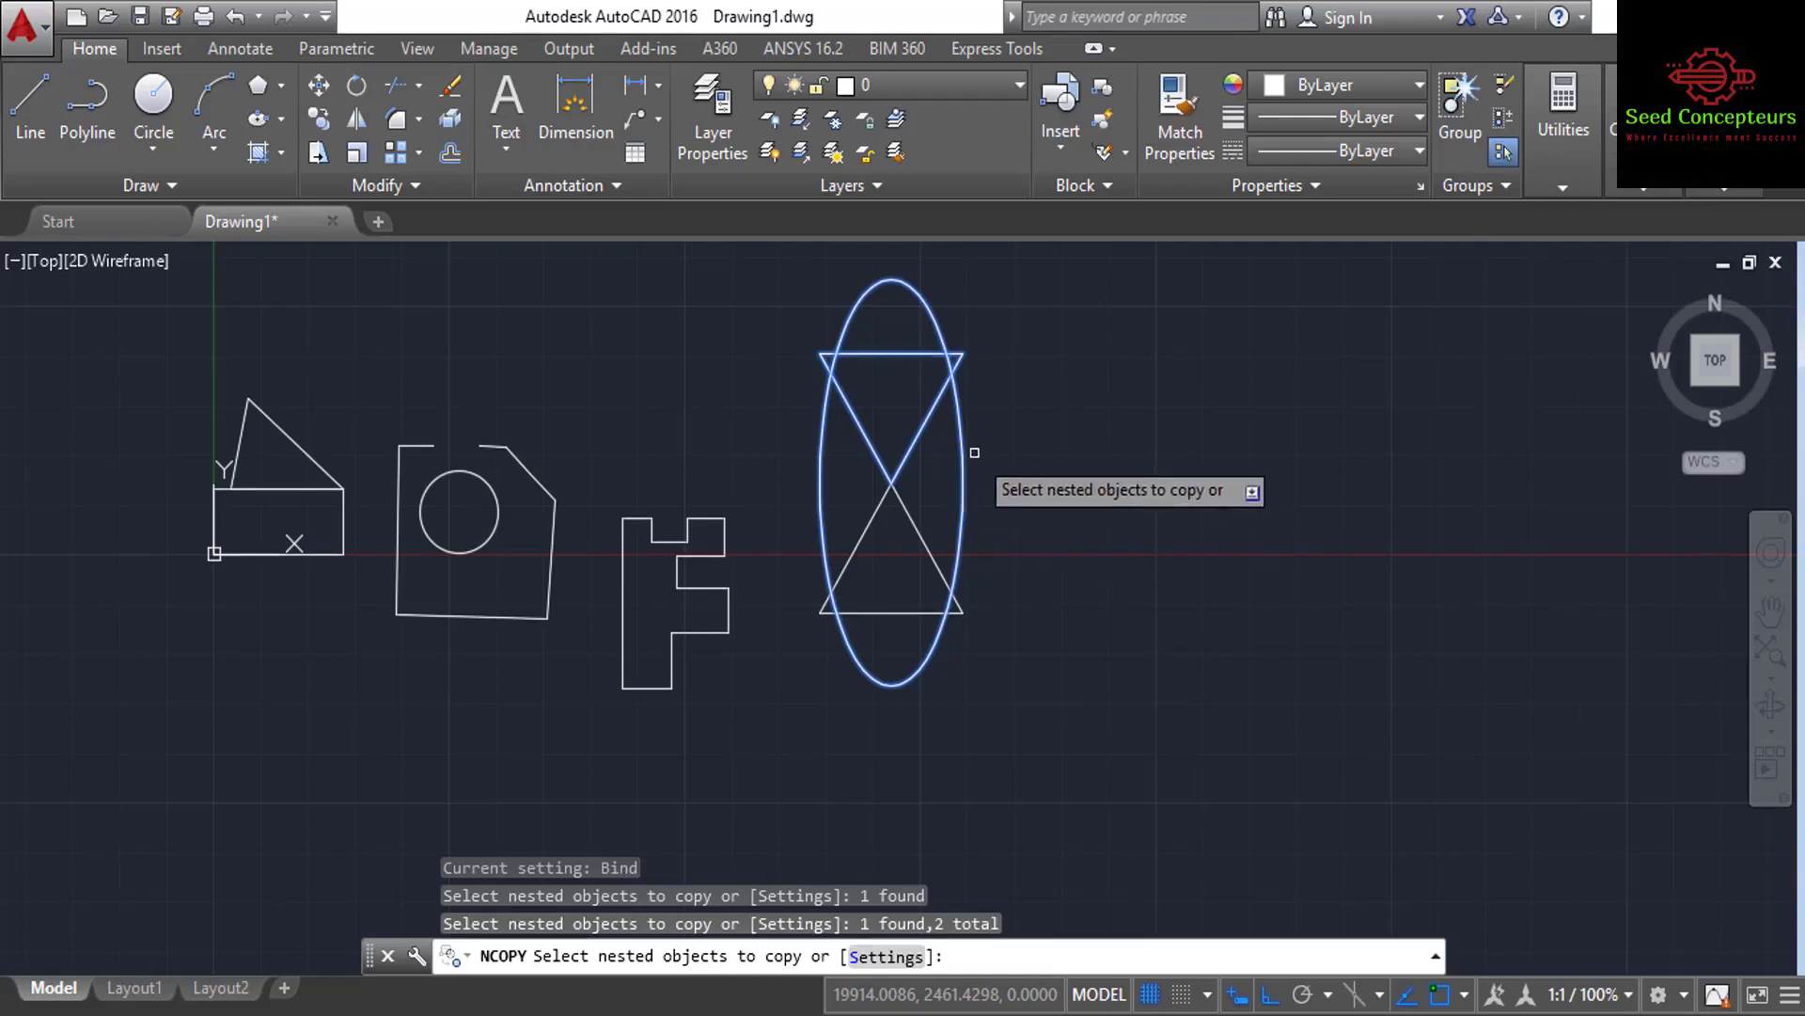
key("Return")
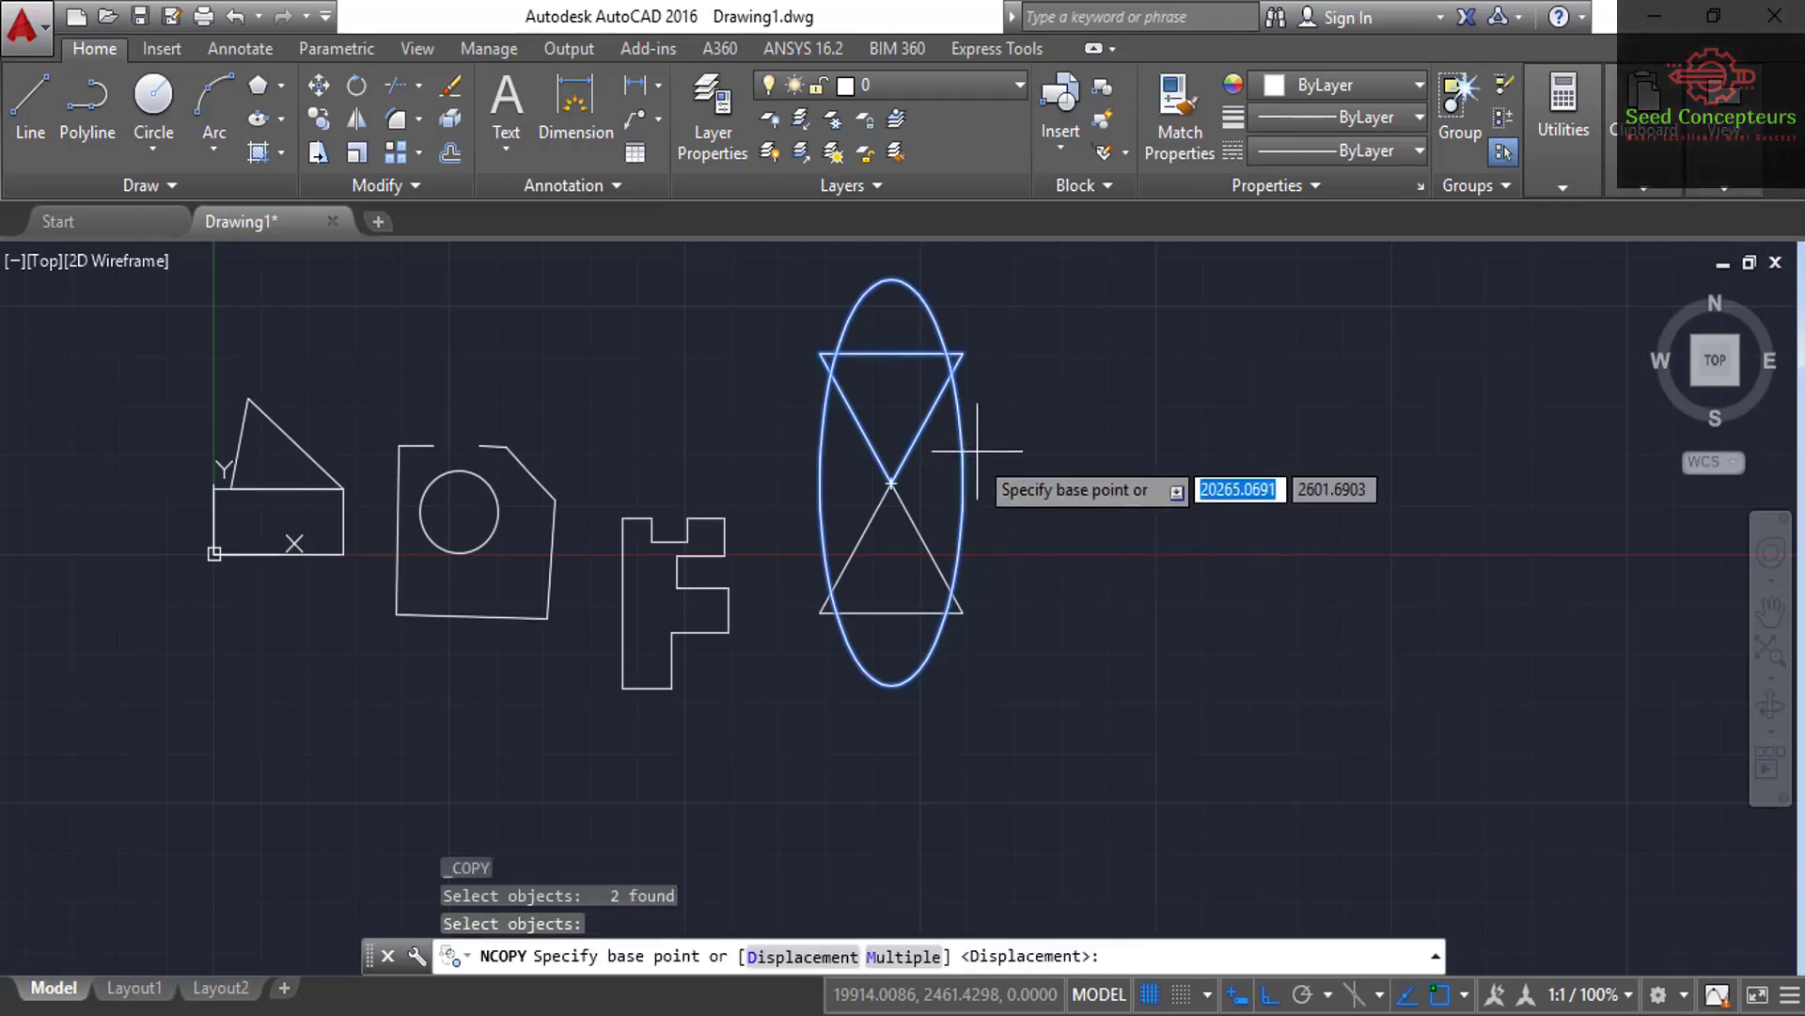
Place the nested copy to the right, based at the triangles' crossing point.
left_click(891, 482)
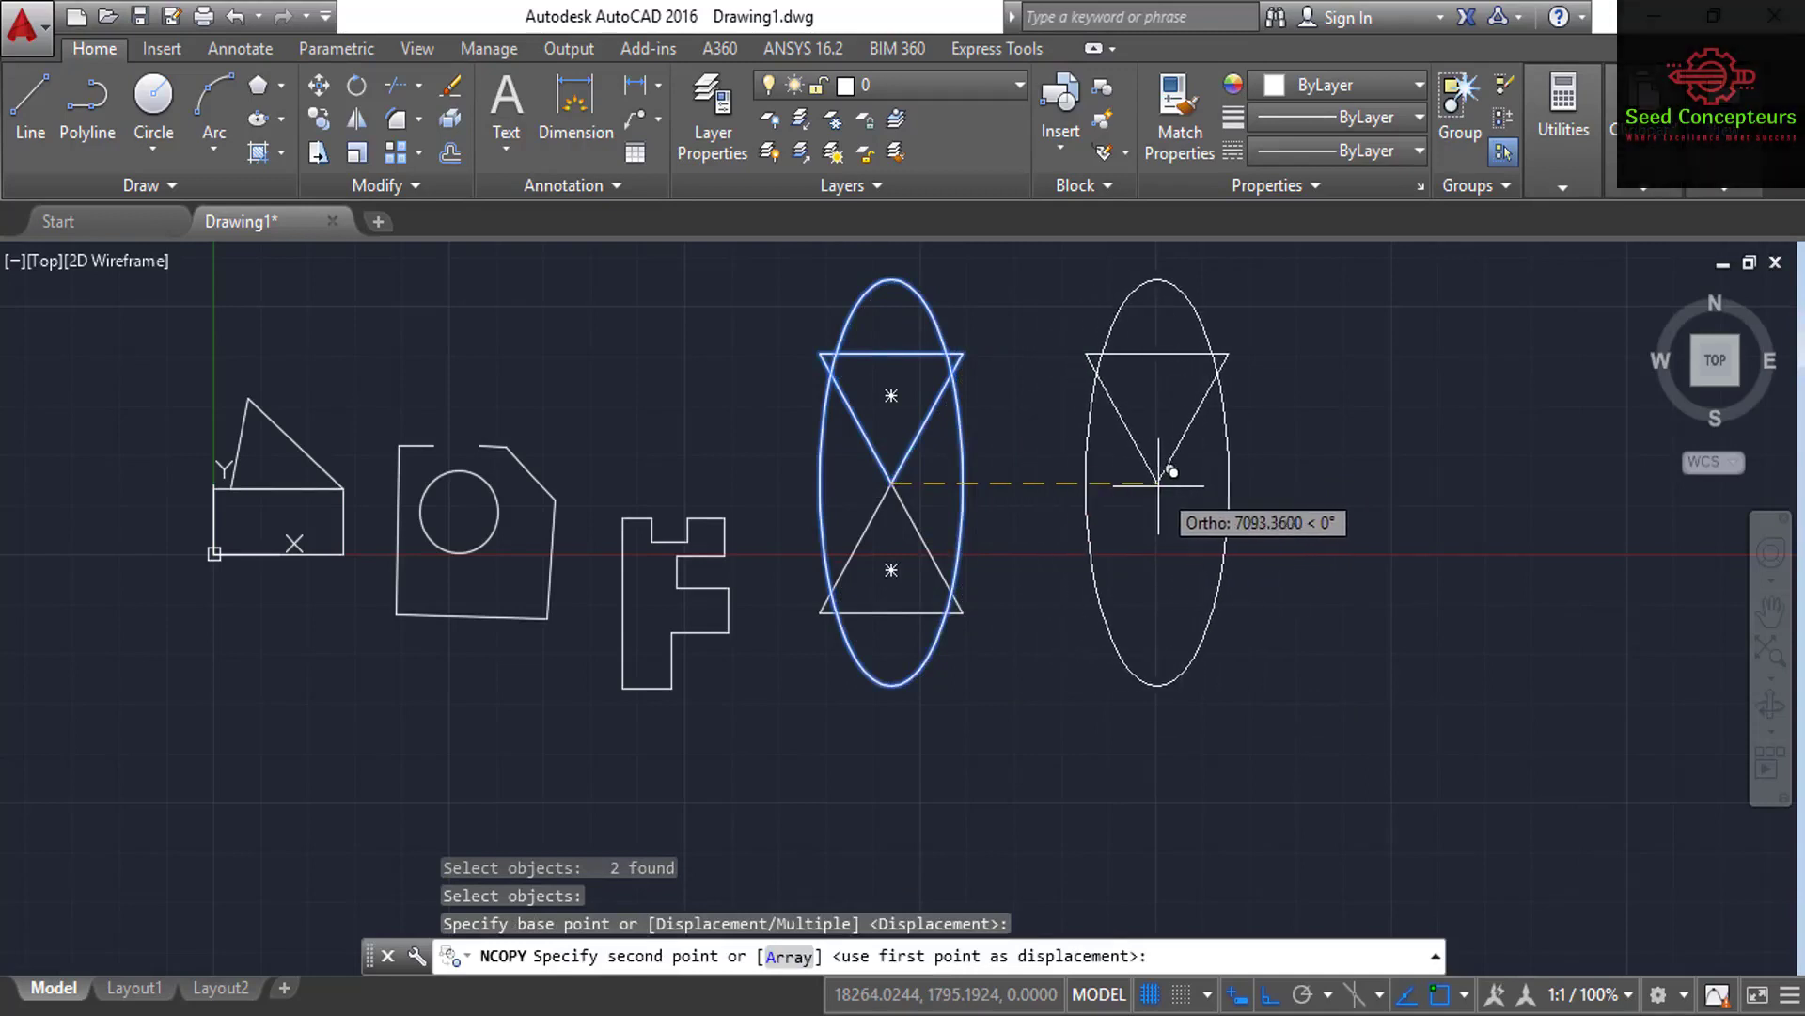
left_click(1158, 482)
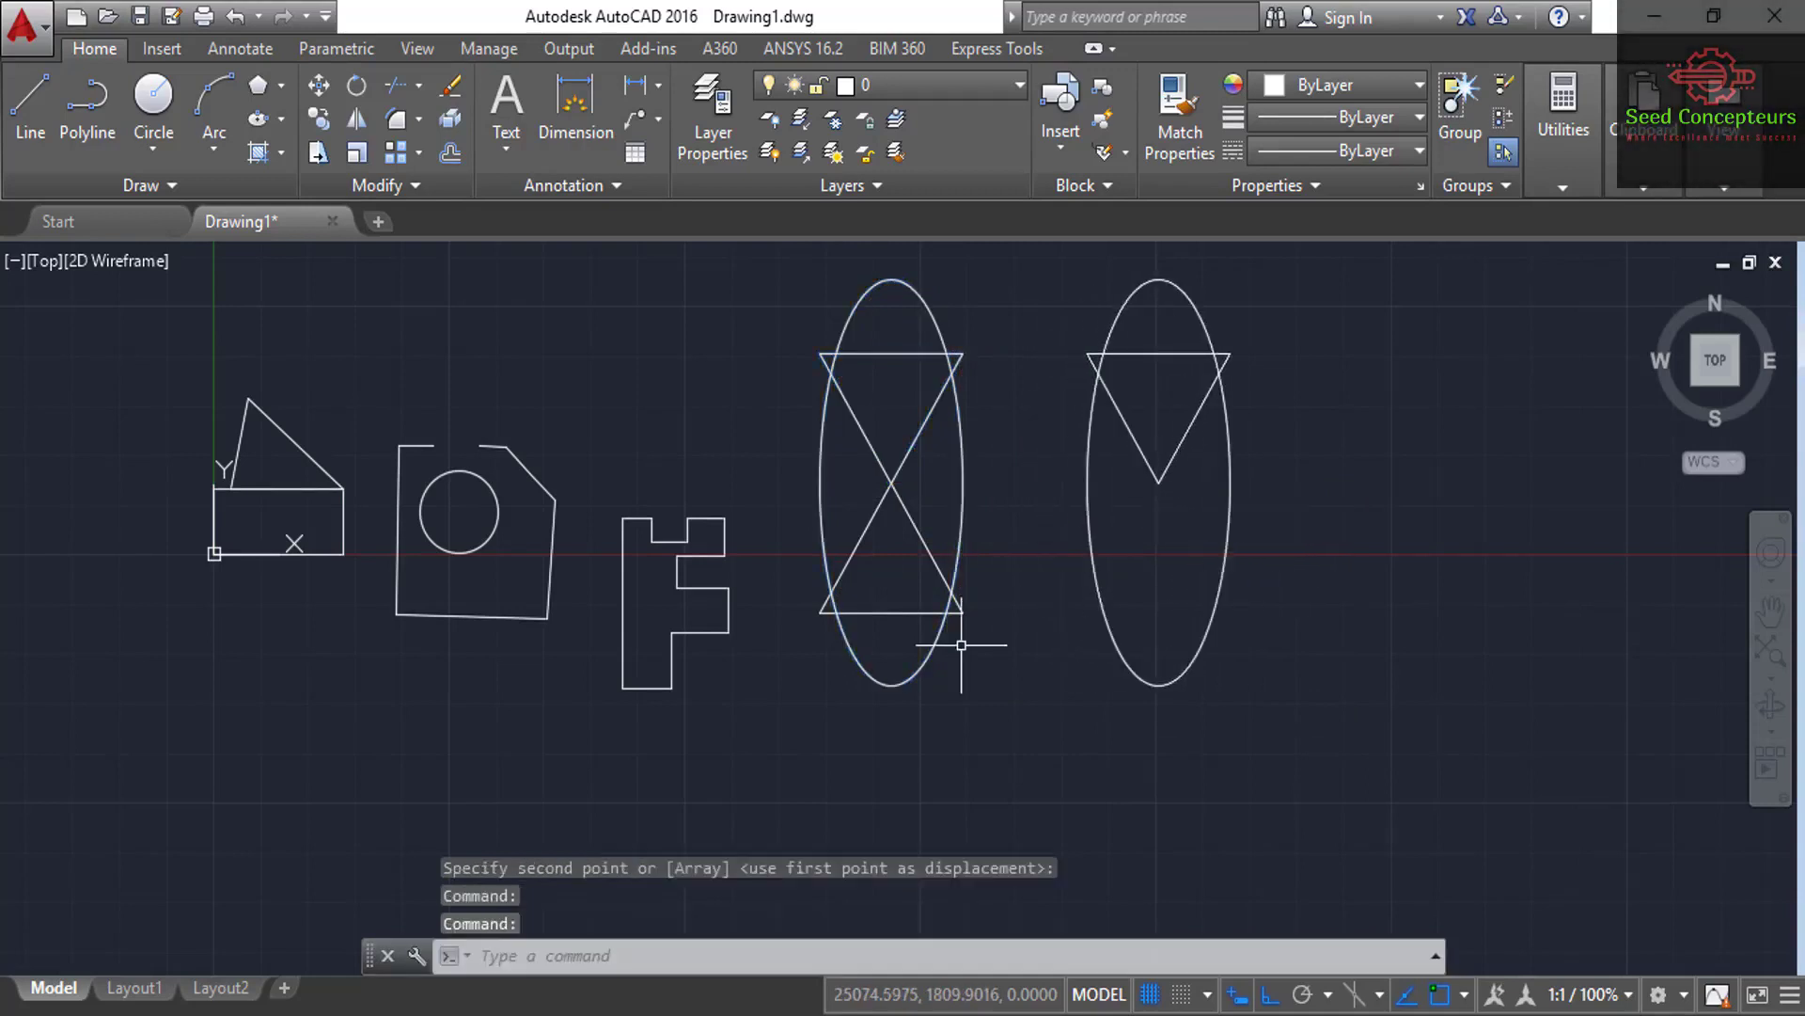
left_click(1158, 353)
left_click(1186, 292)
key("Escape")
key("Escape")
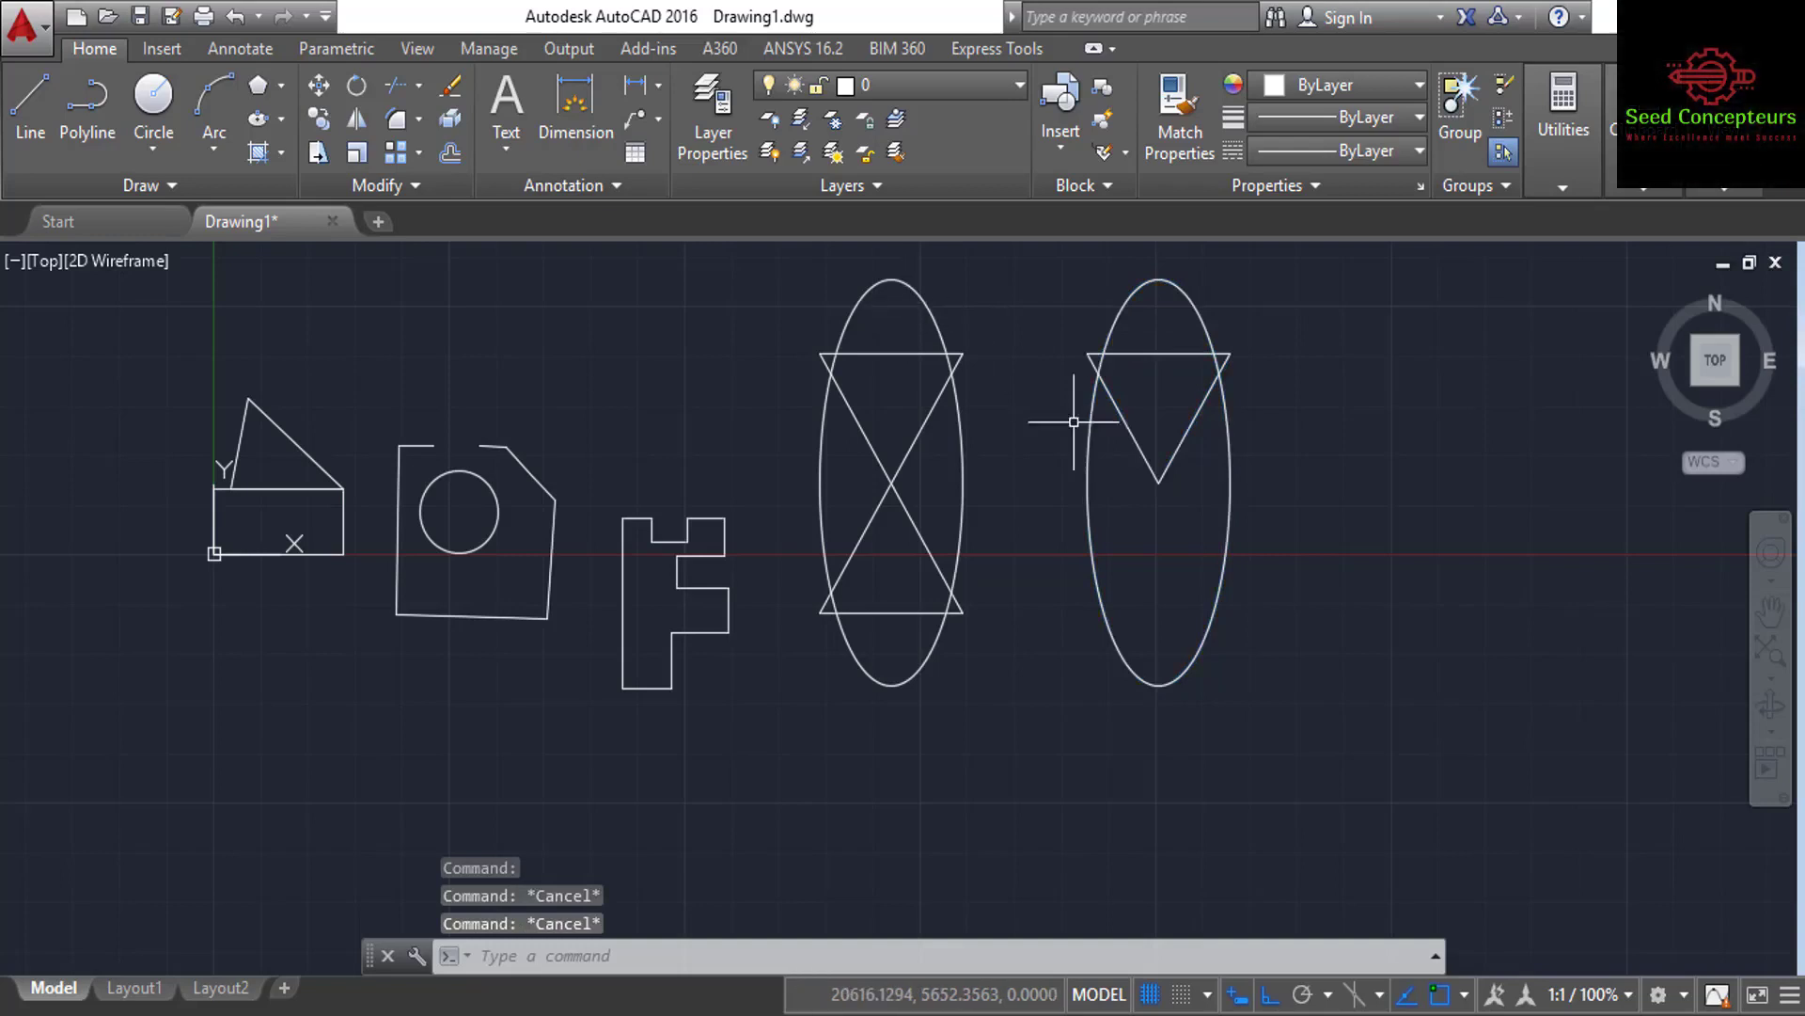
Copy the whole ellipse block from its centre to the far right of the row.
type("co")
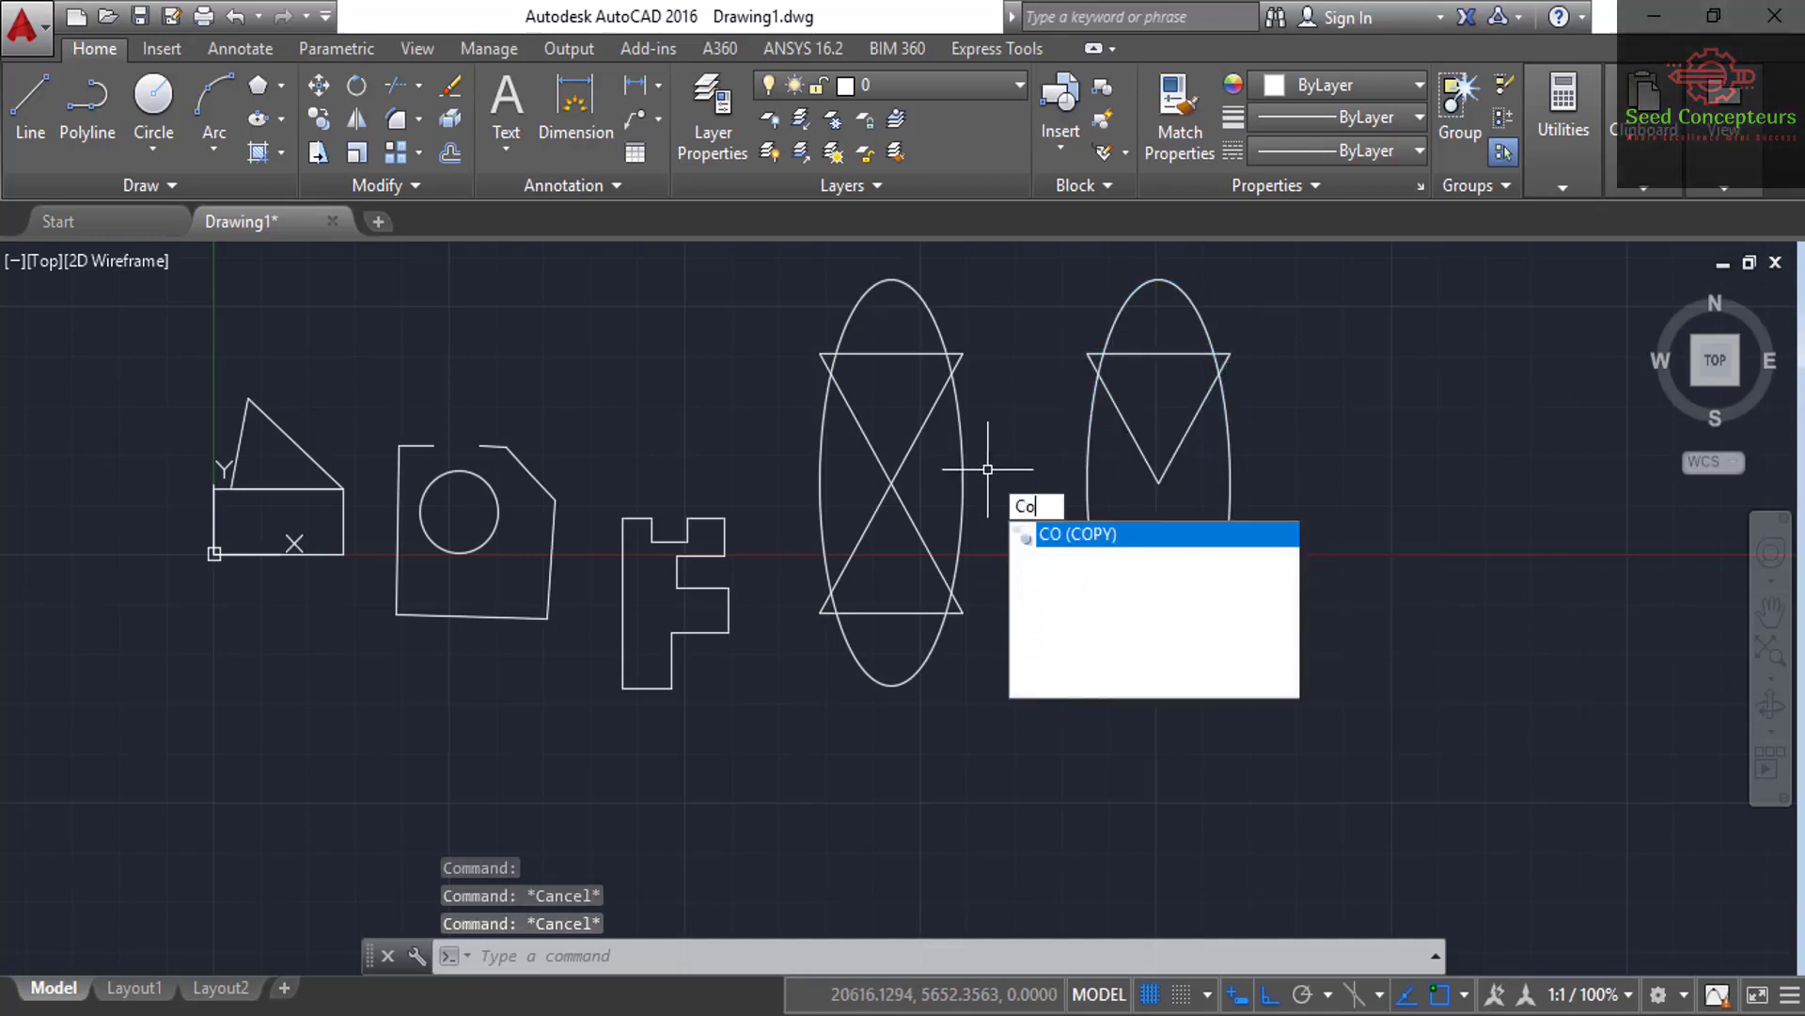
key("Return")
left_click(945, 455)
key("Return")
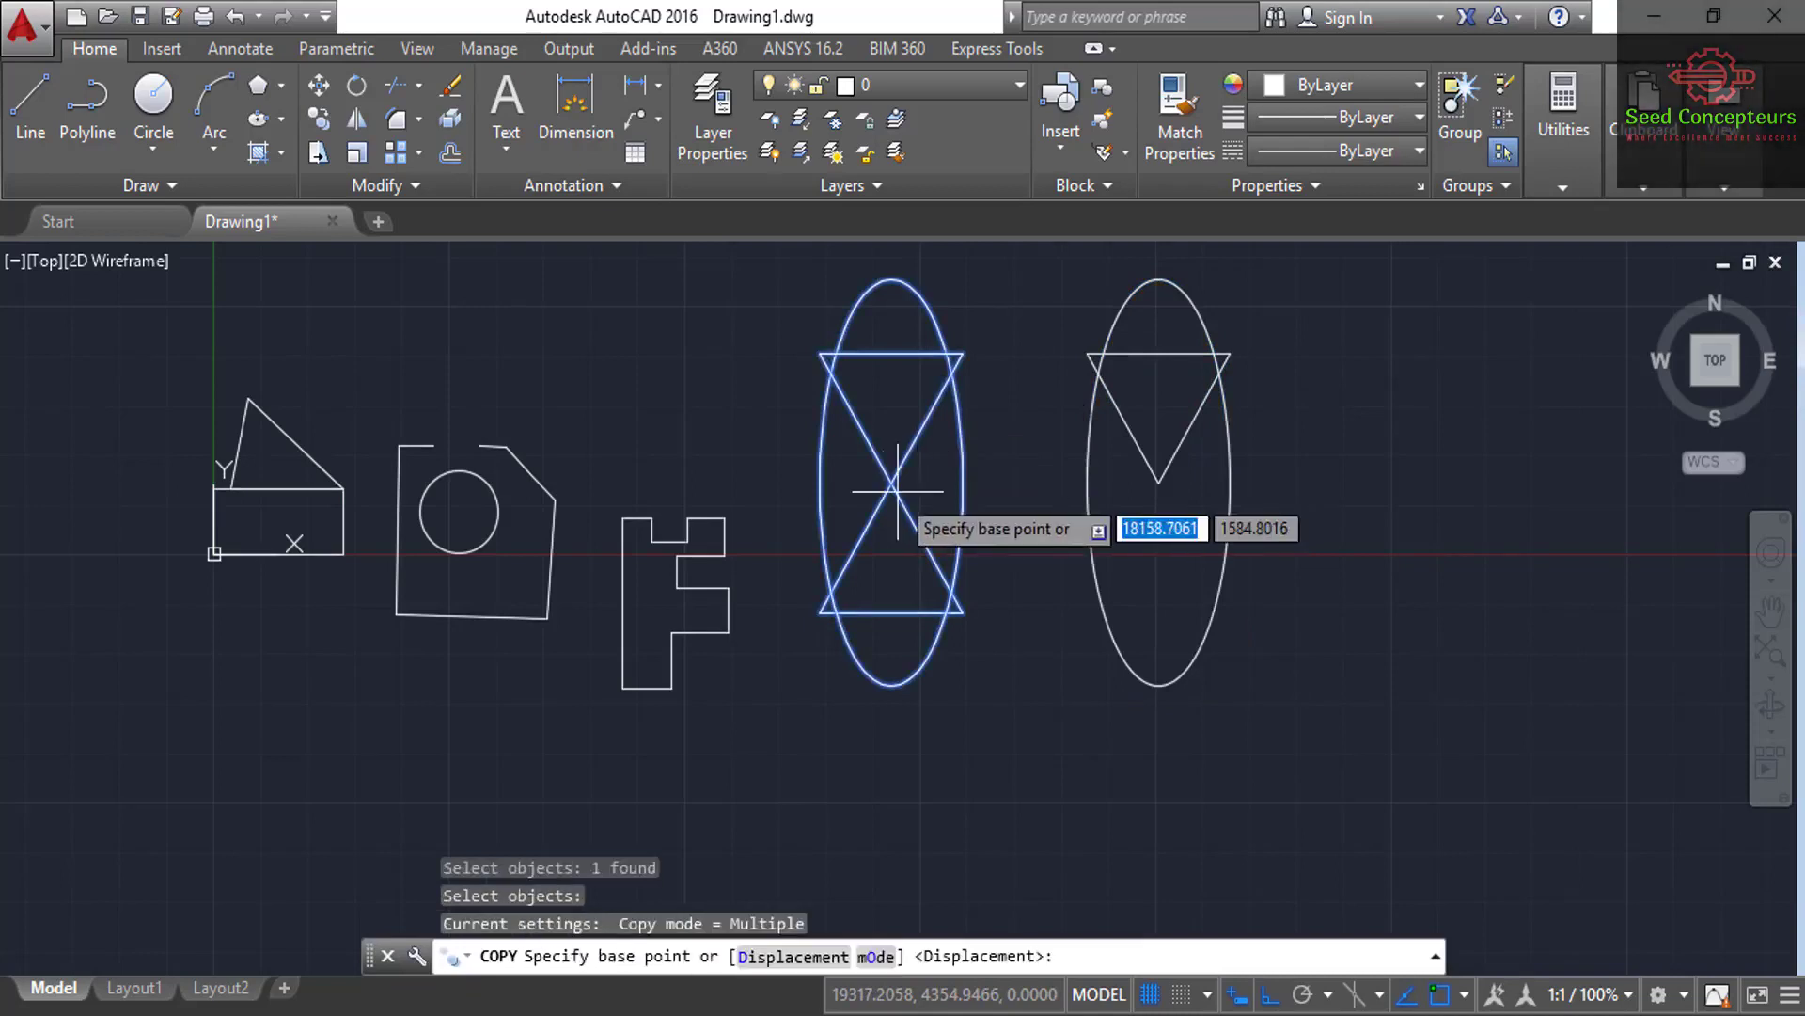
left_click(892, 484)
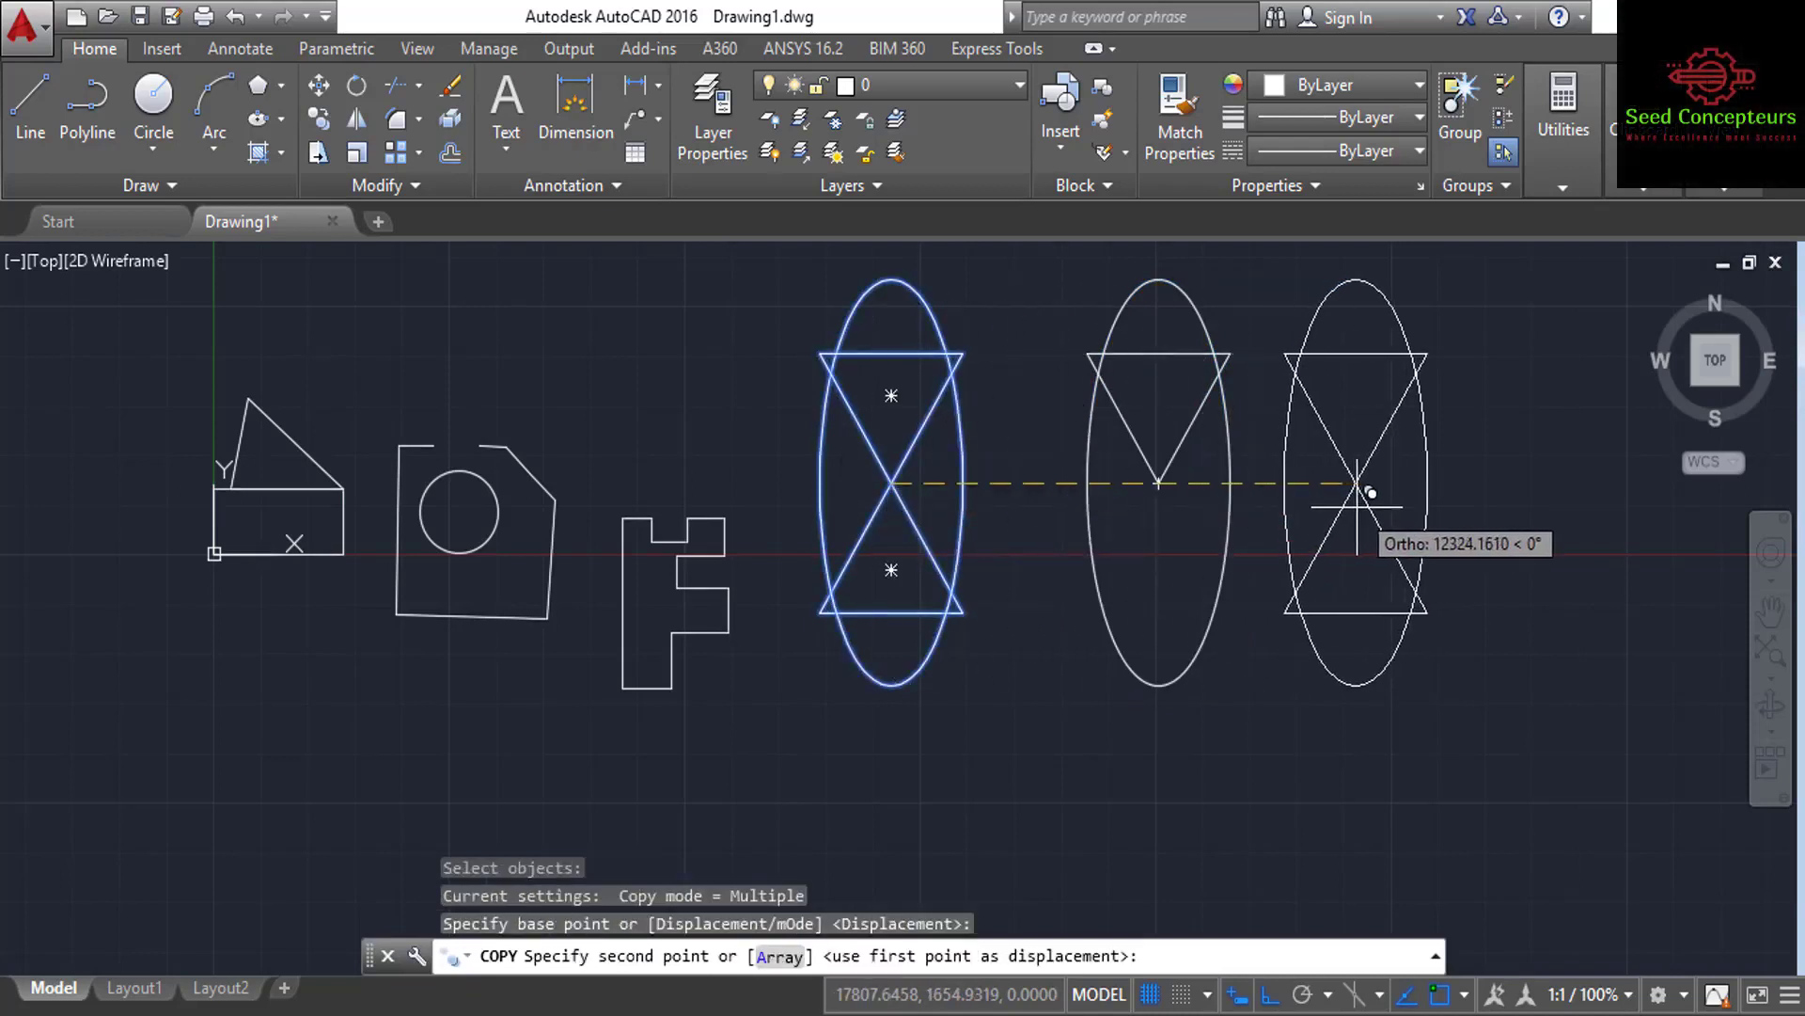
left_click(1356, 483)
key("Escape")
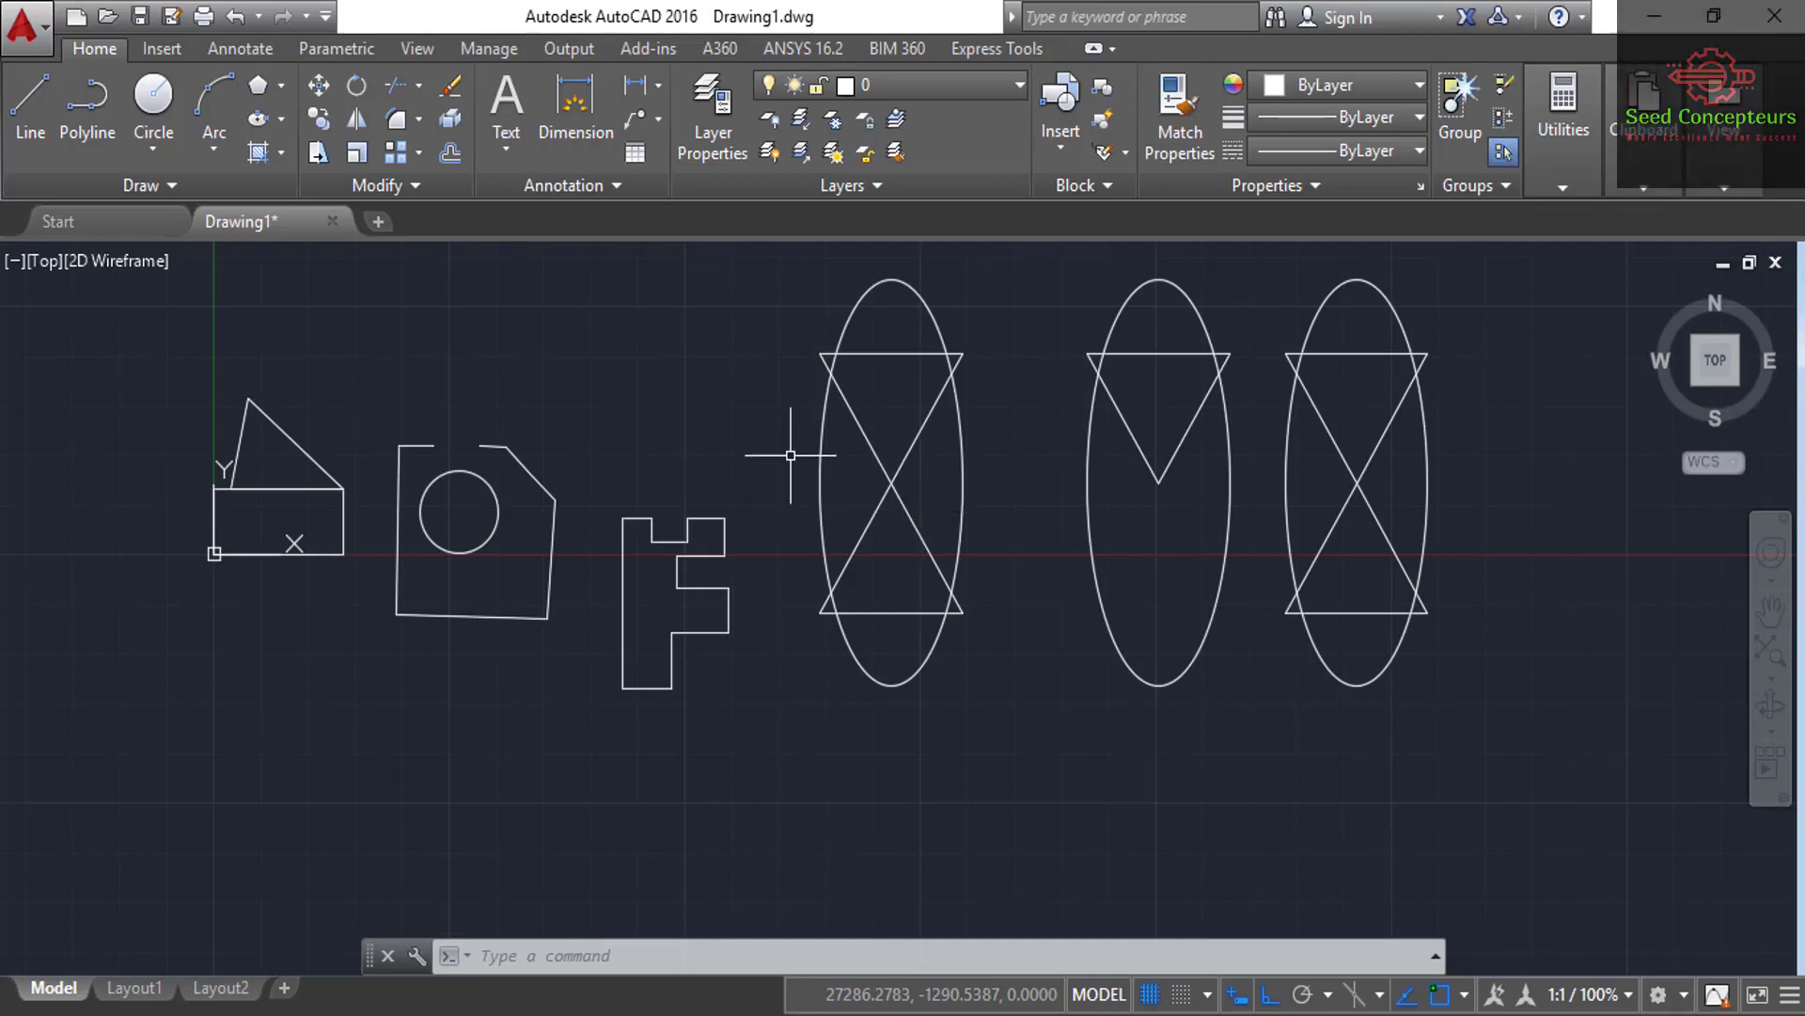
Zoom in on the triangle-and-rectangle shape and briefly select both pieces to inspect them.
scroll(276, 467, "up", 4)
left_click(312, 522)
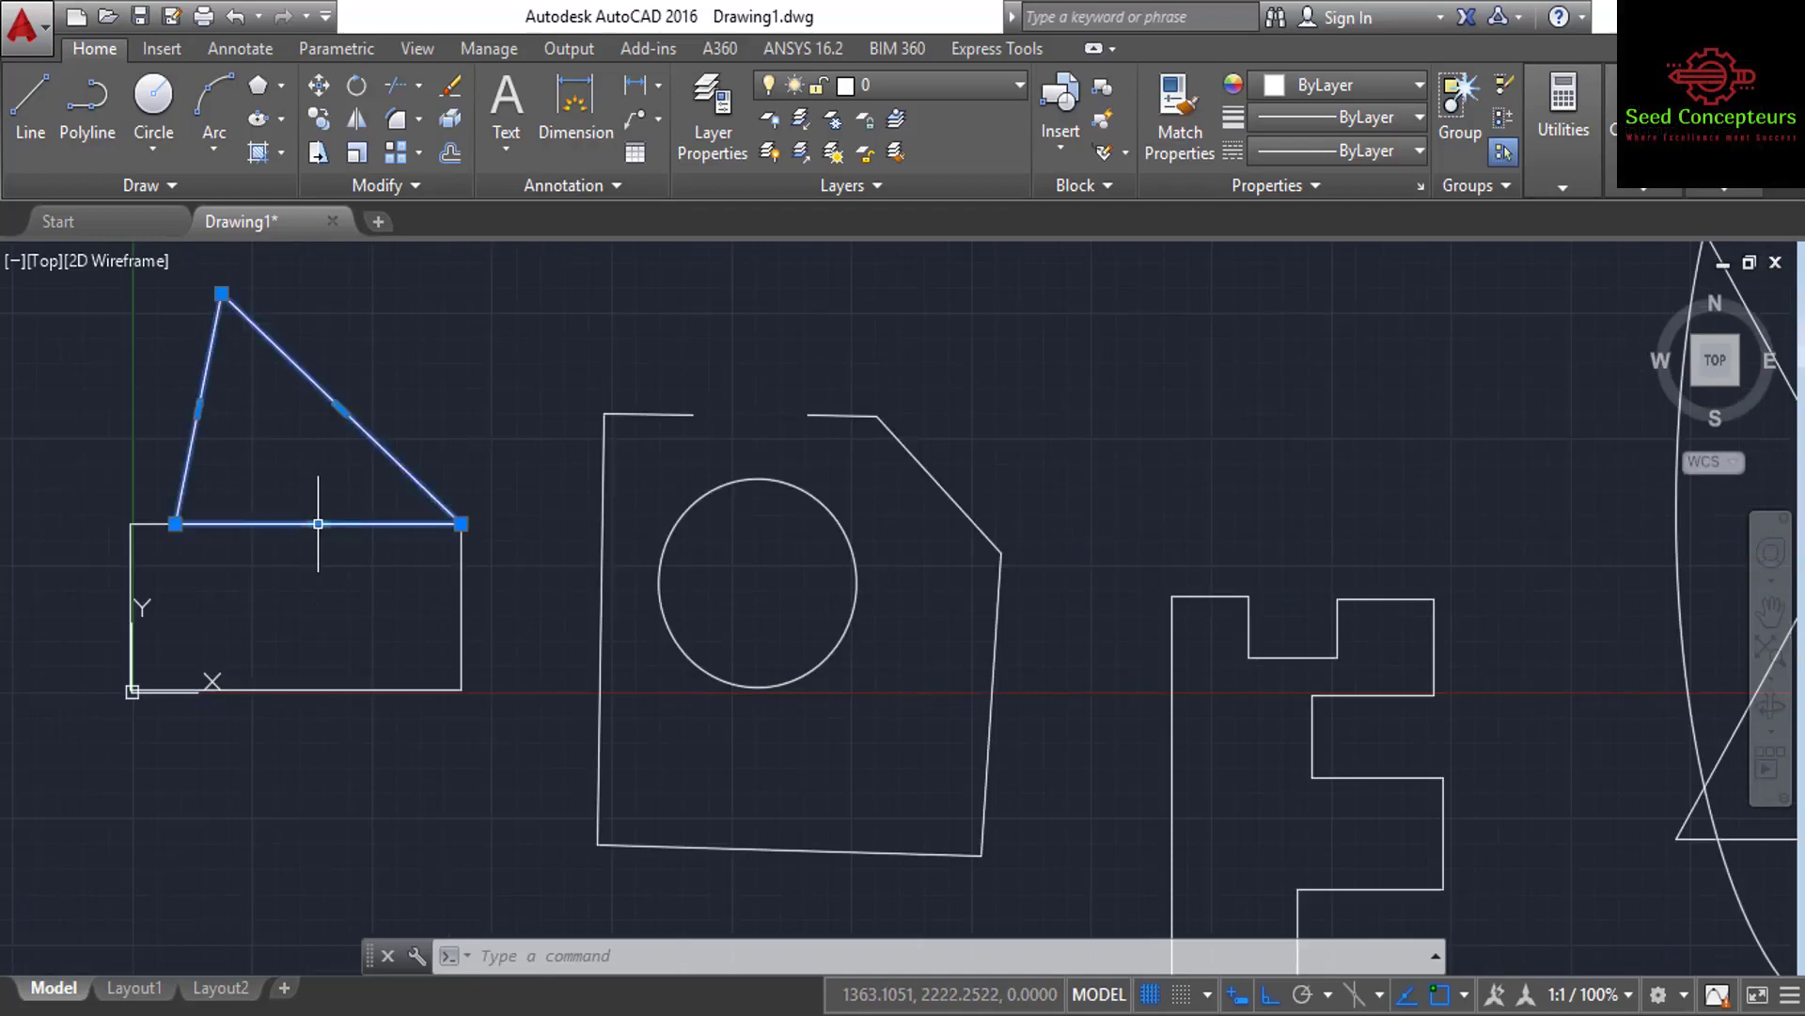
left_click(148, 523)
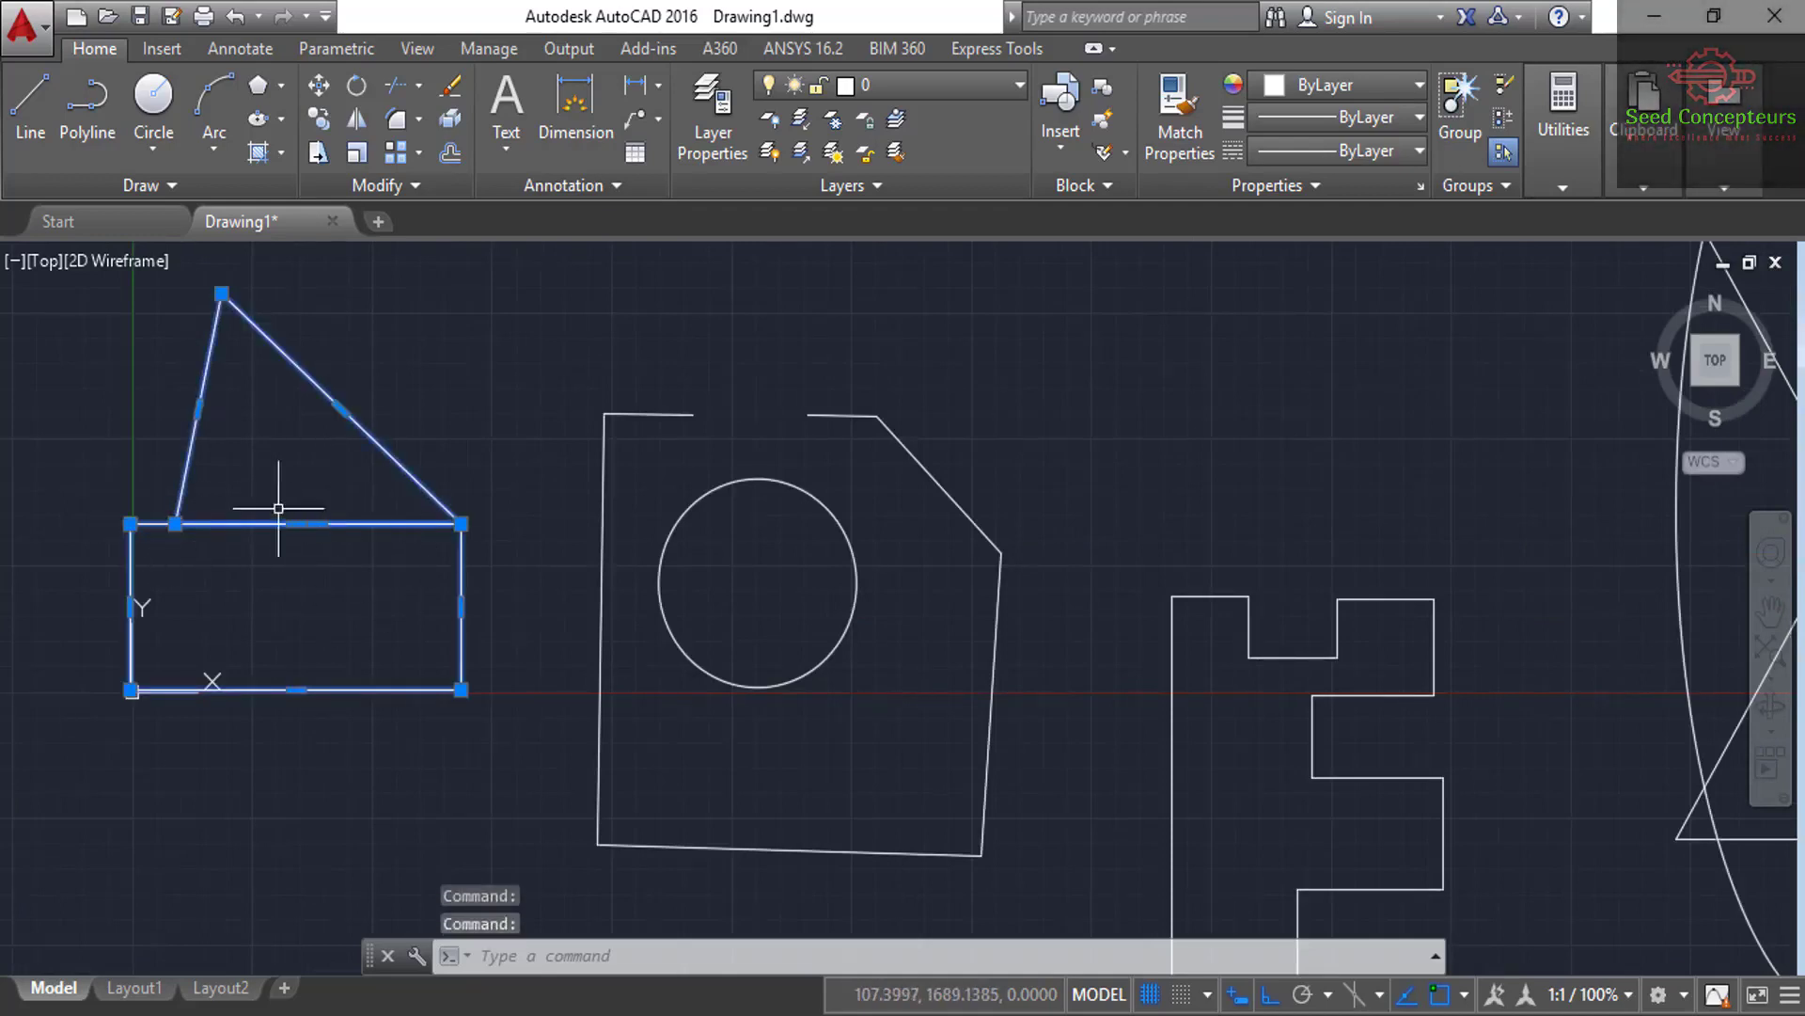
key("Escape")
key("Escape")
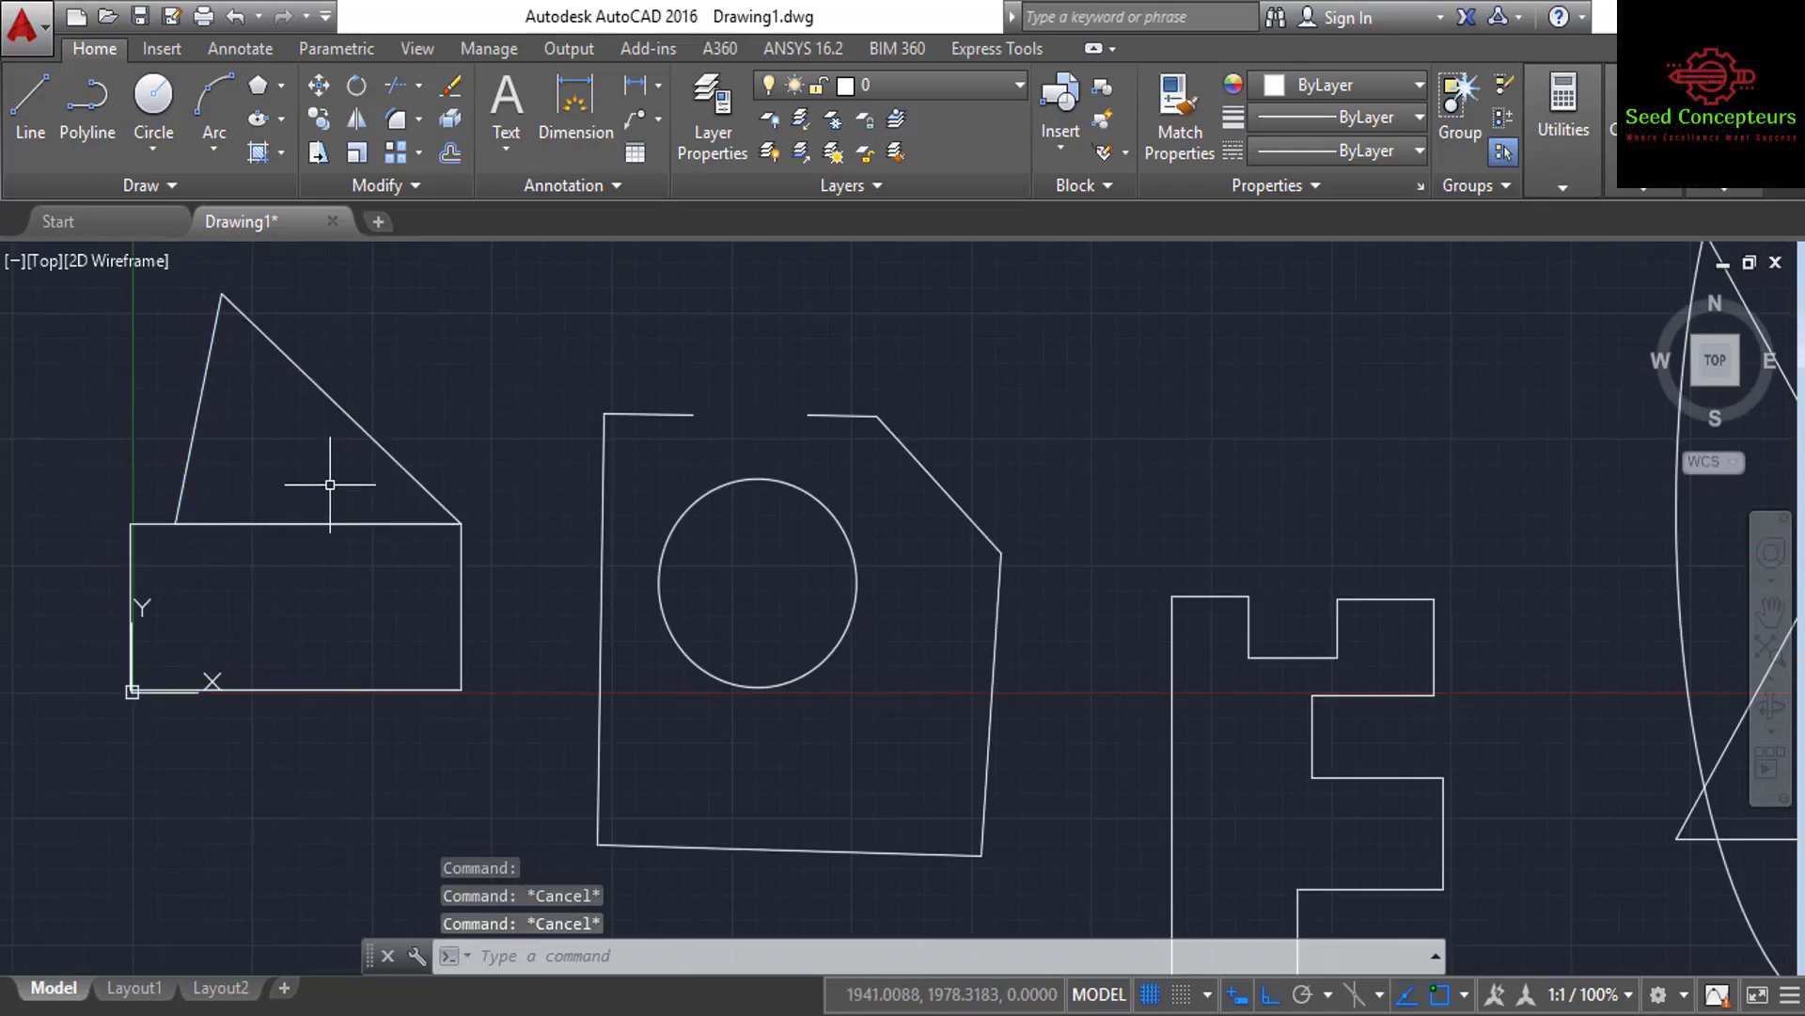
type("Ov")
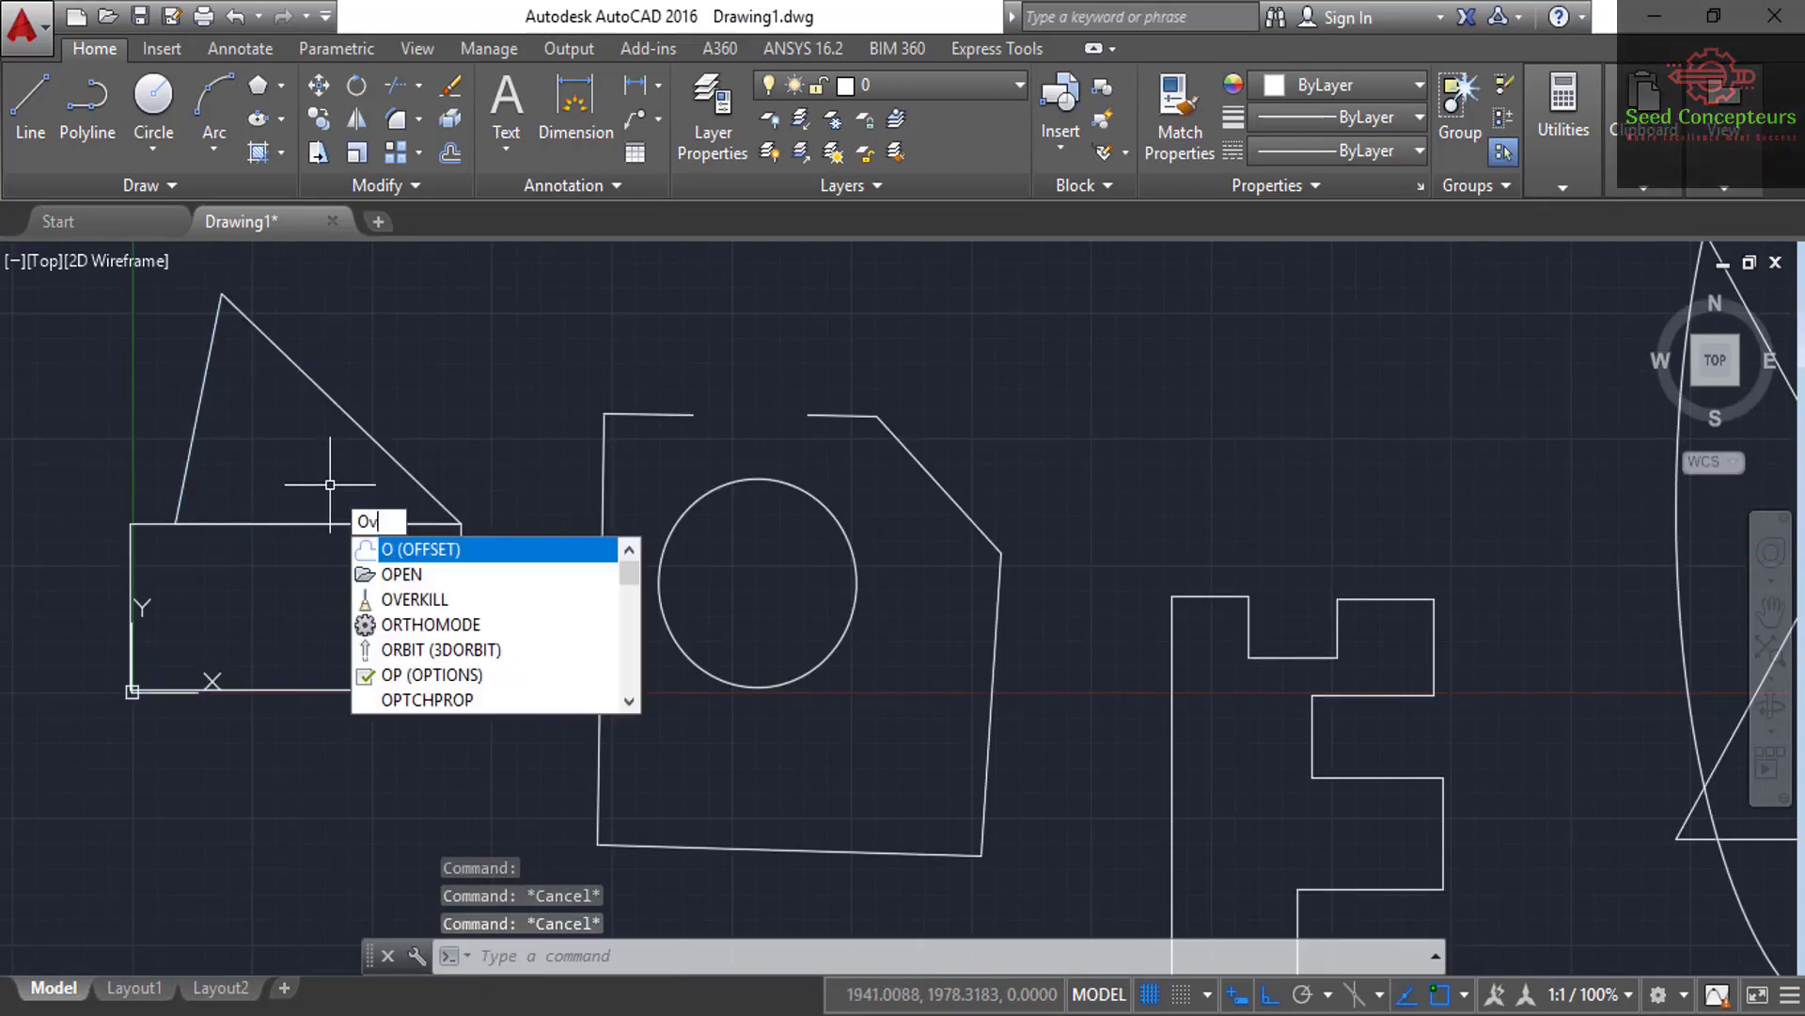
type("er")
key("Escape")
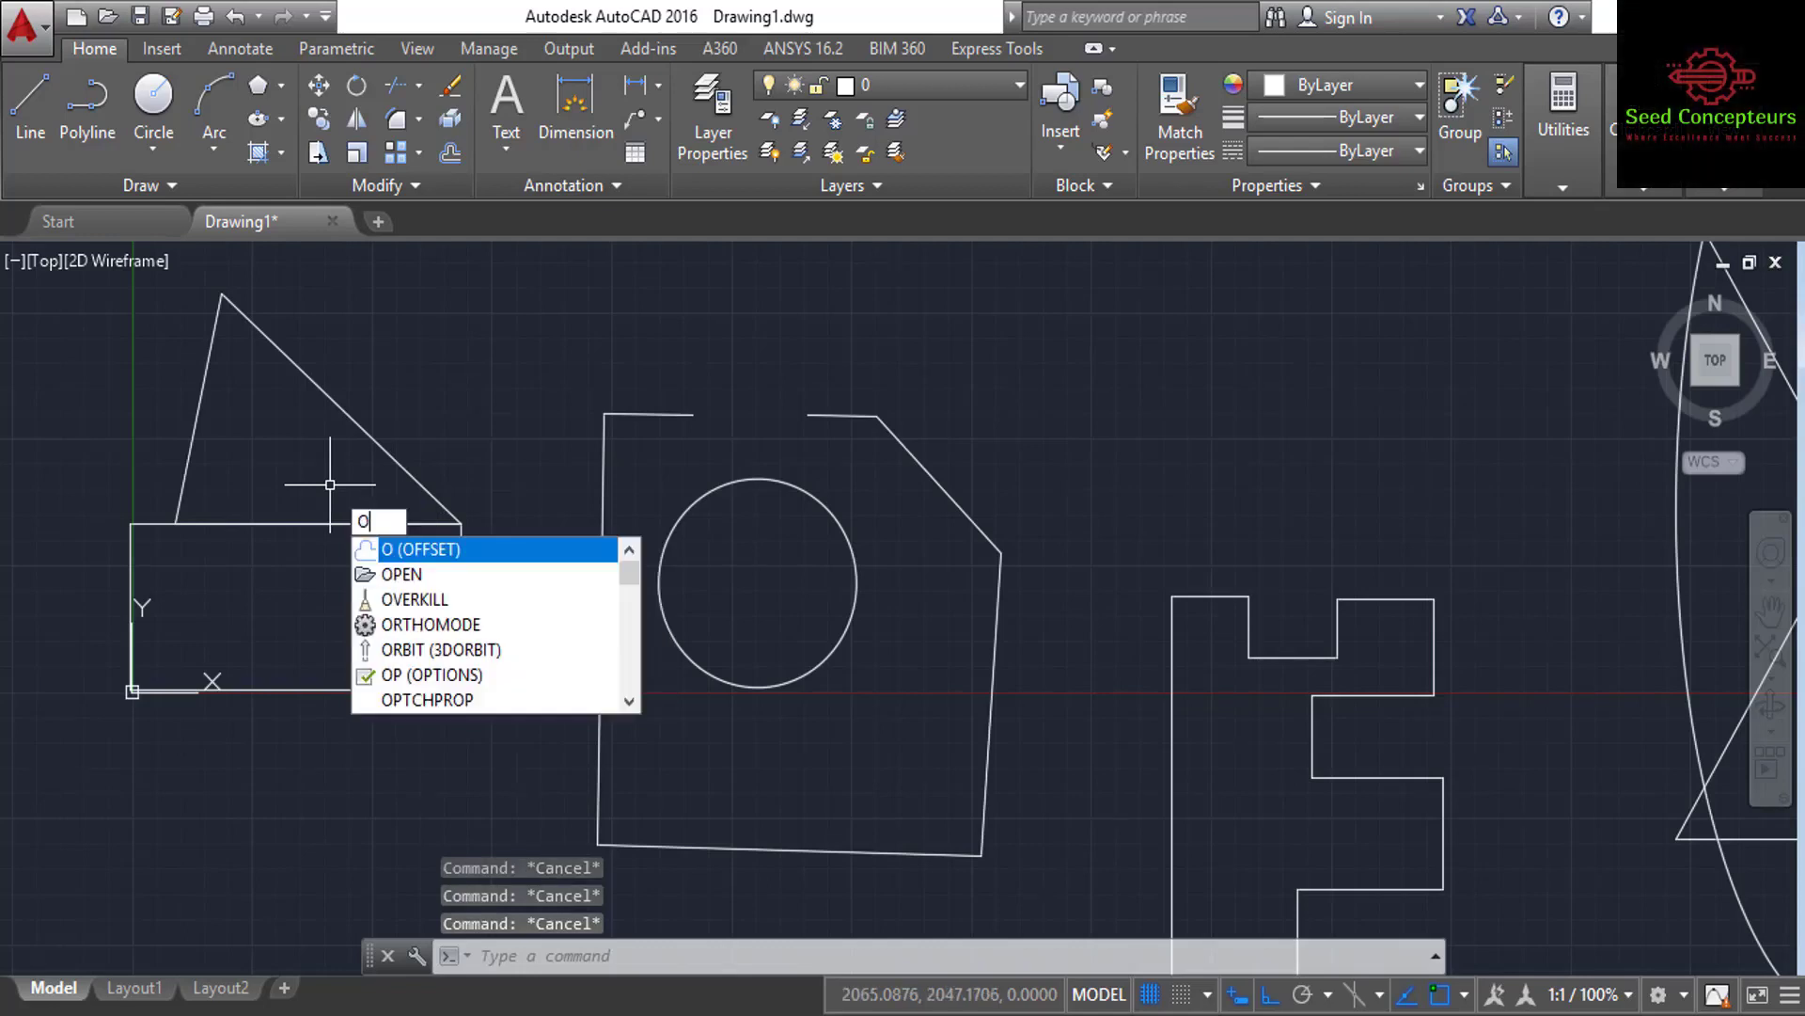
type("v")
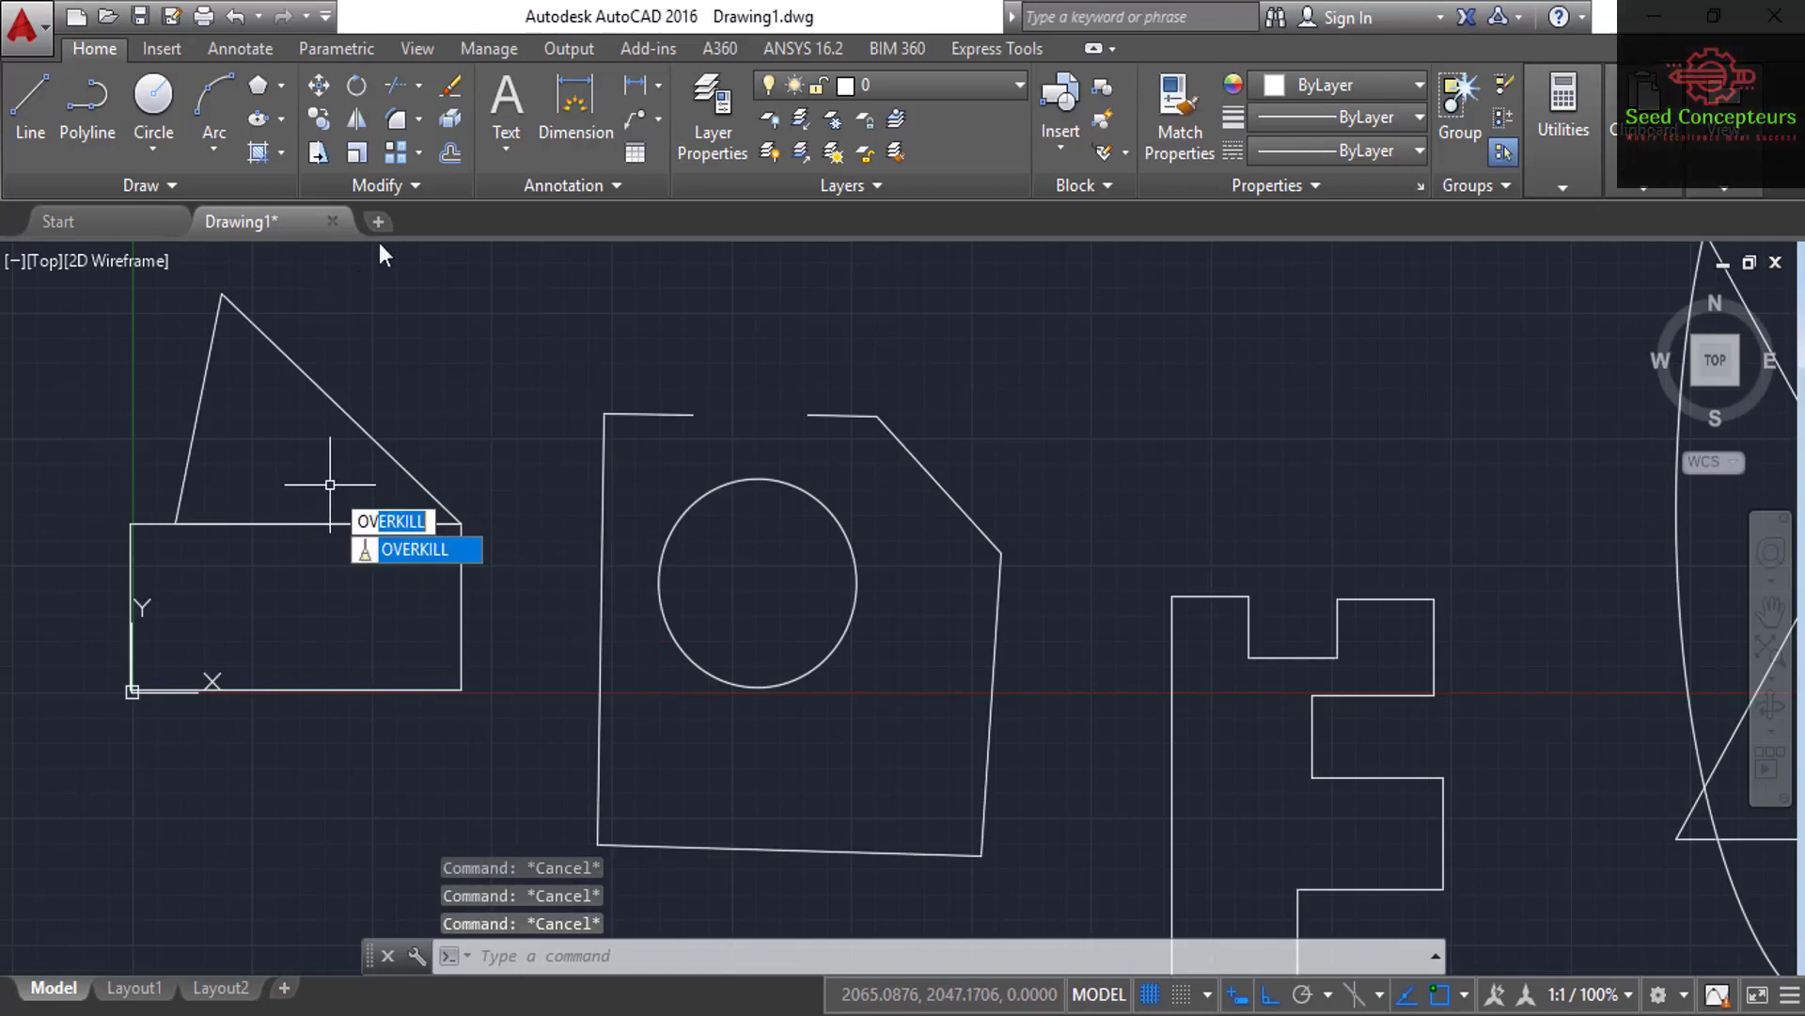
left_click(422, 187)
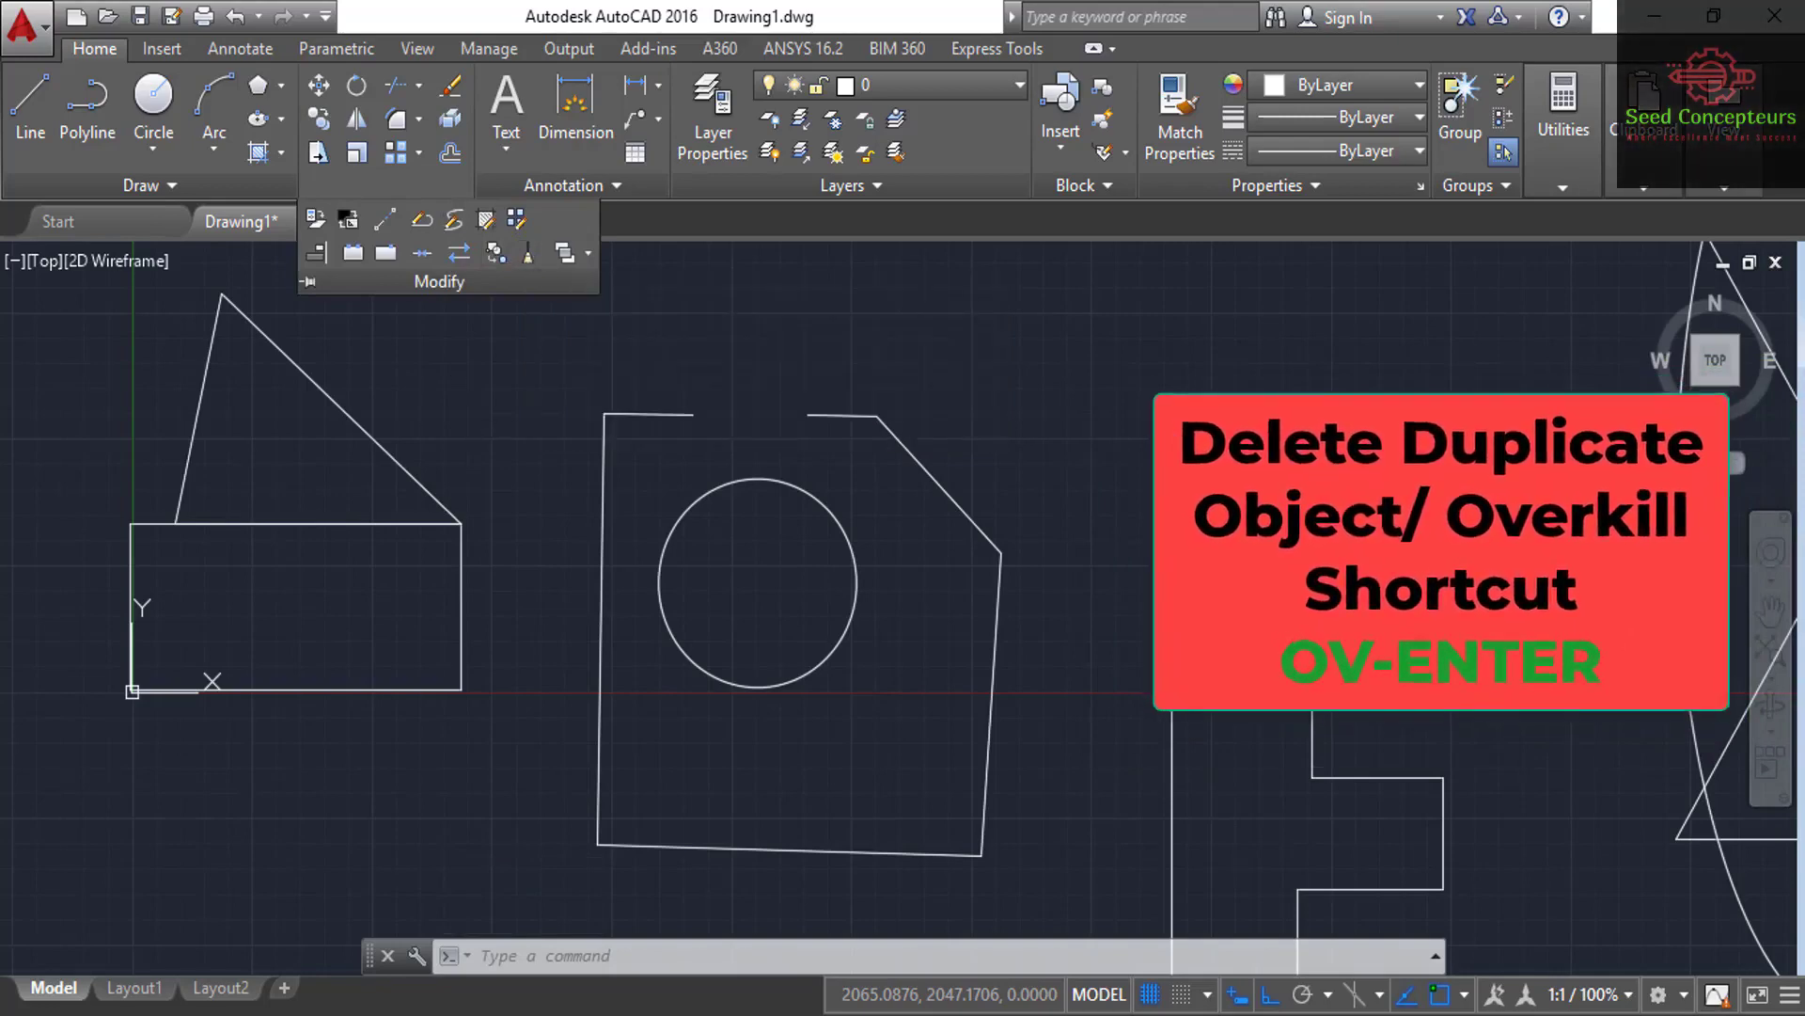
Run OVERKILL on the triangle and rectangle, deleting their overlapping segment.
key("Escape")
key("Escape")
key("Escape")
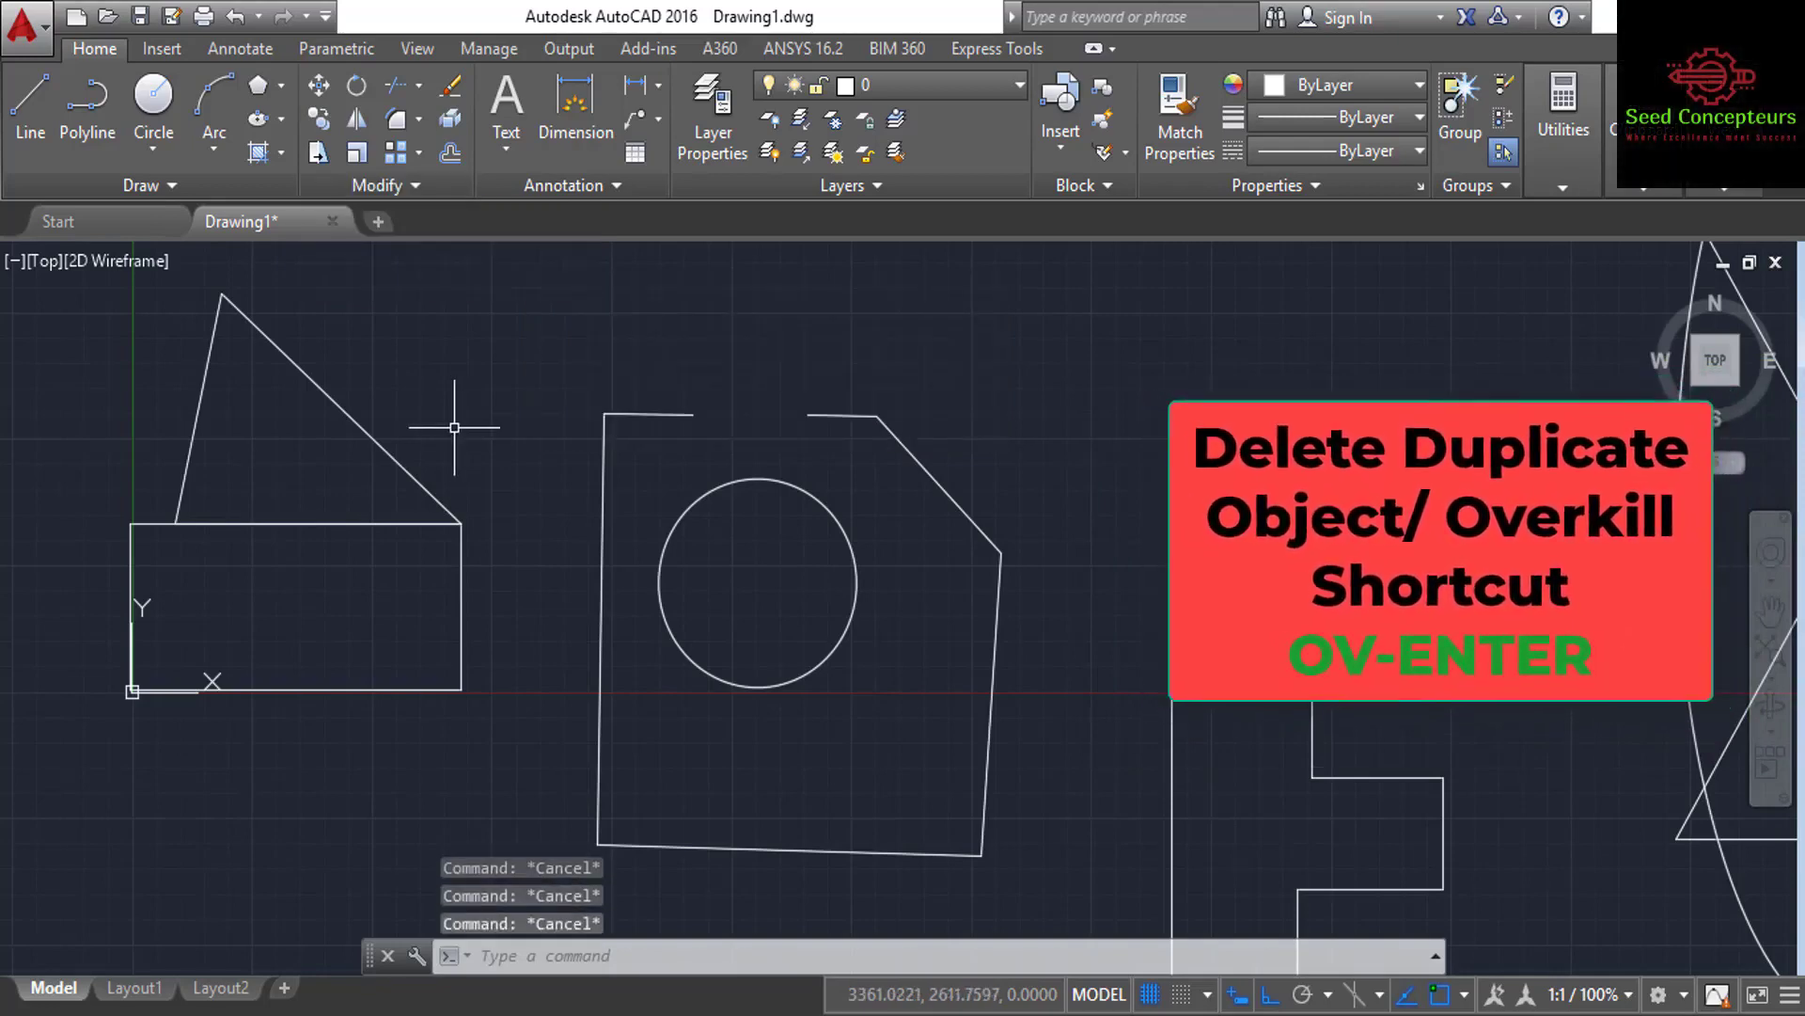
type("ov")
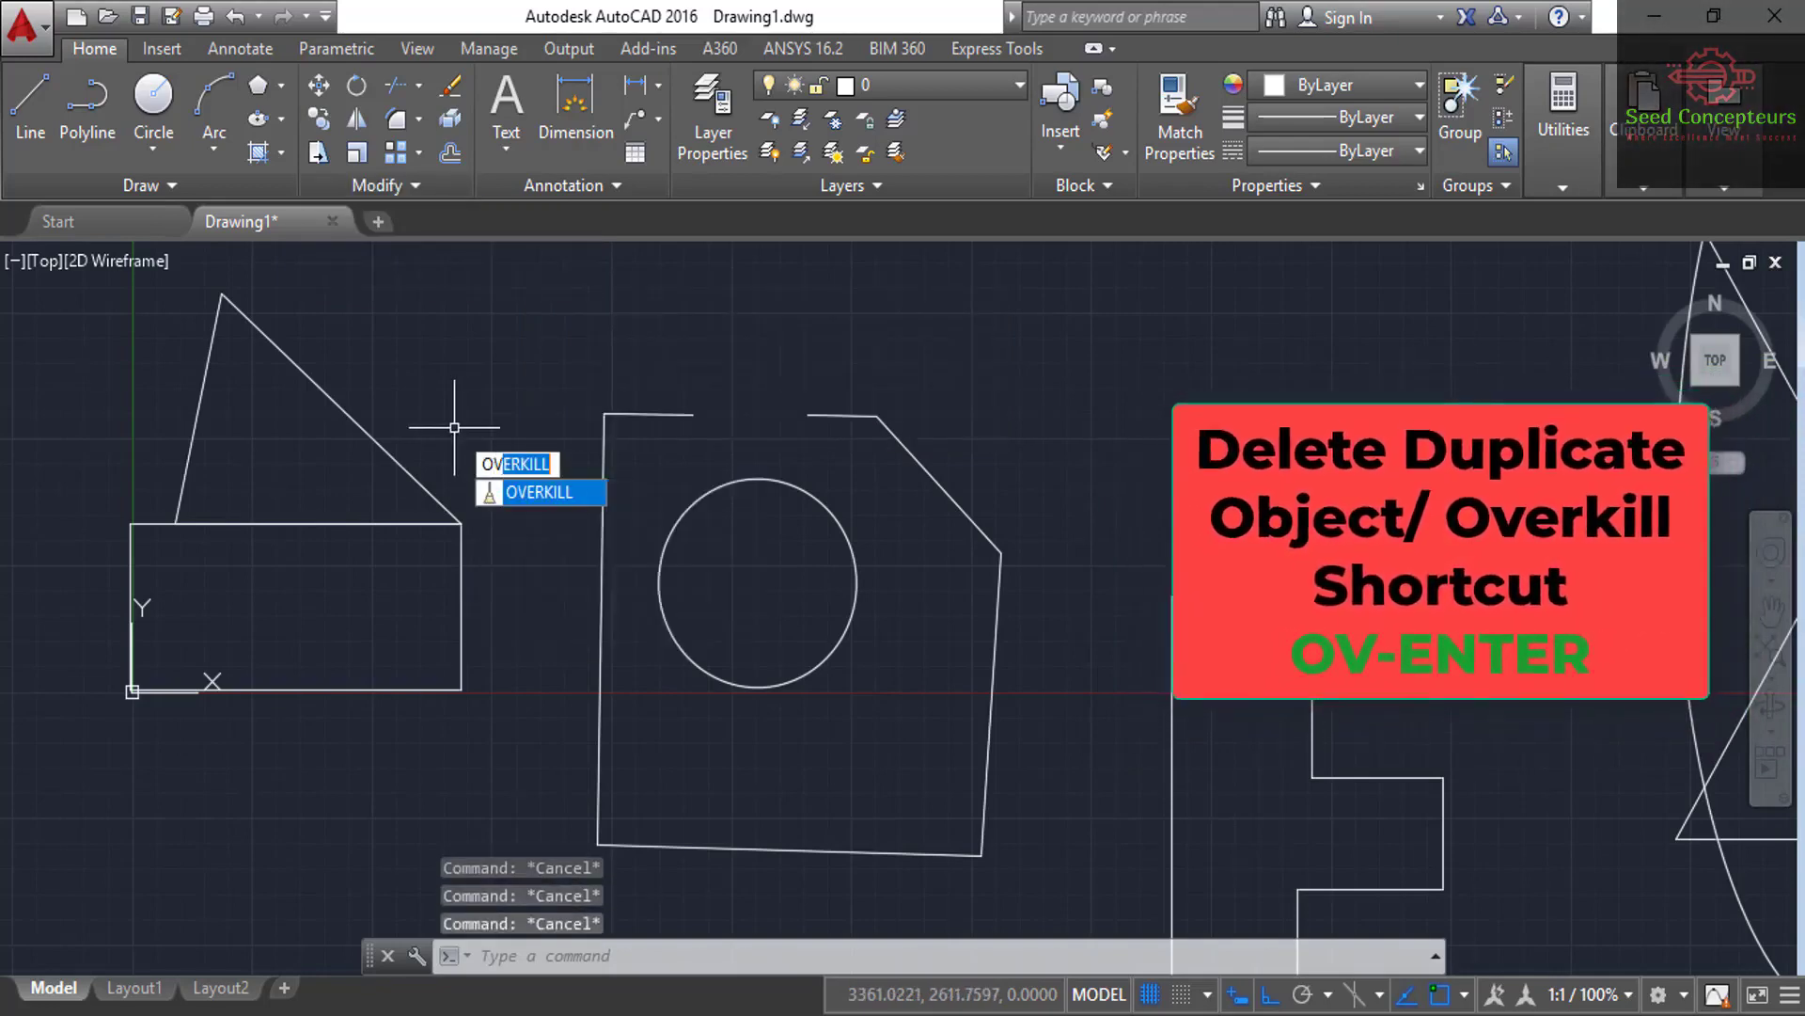
key("Return")
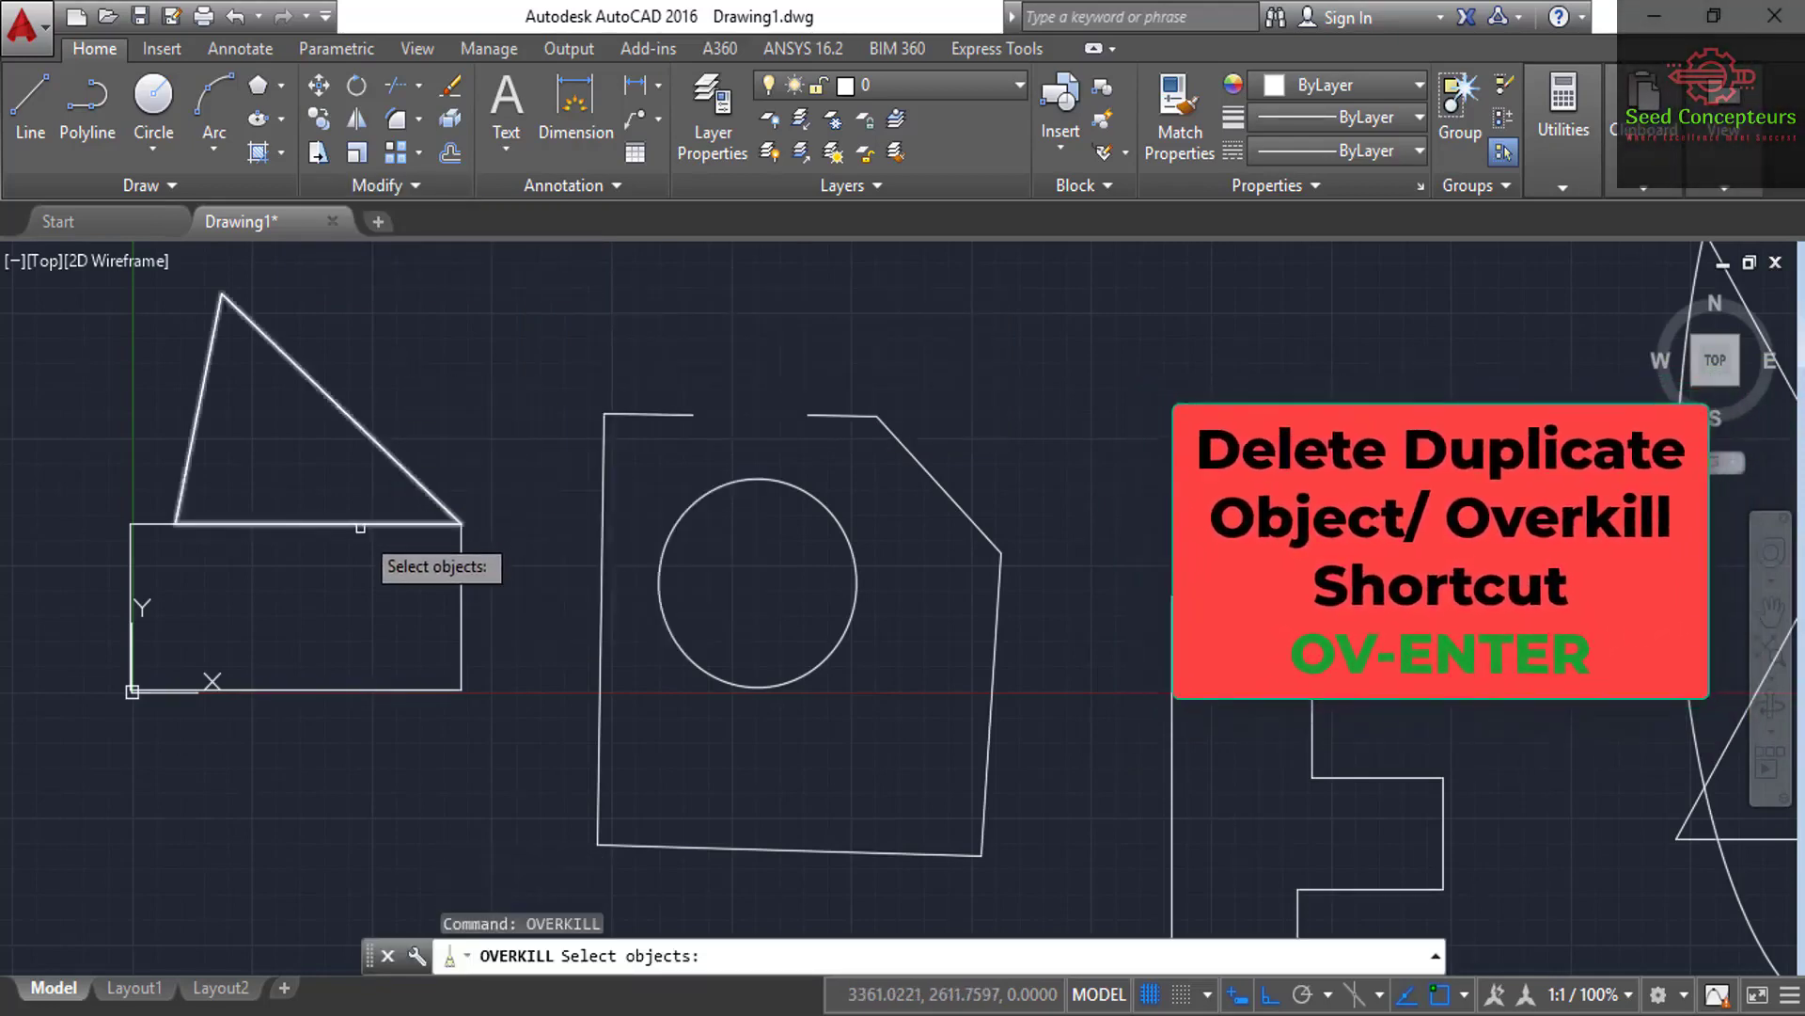
left_click(353, 525)
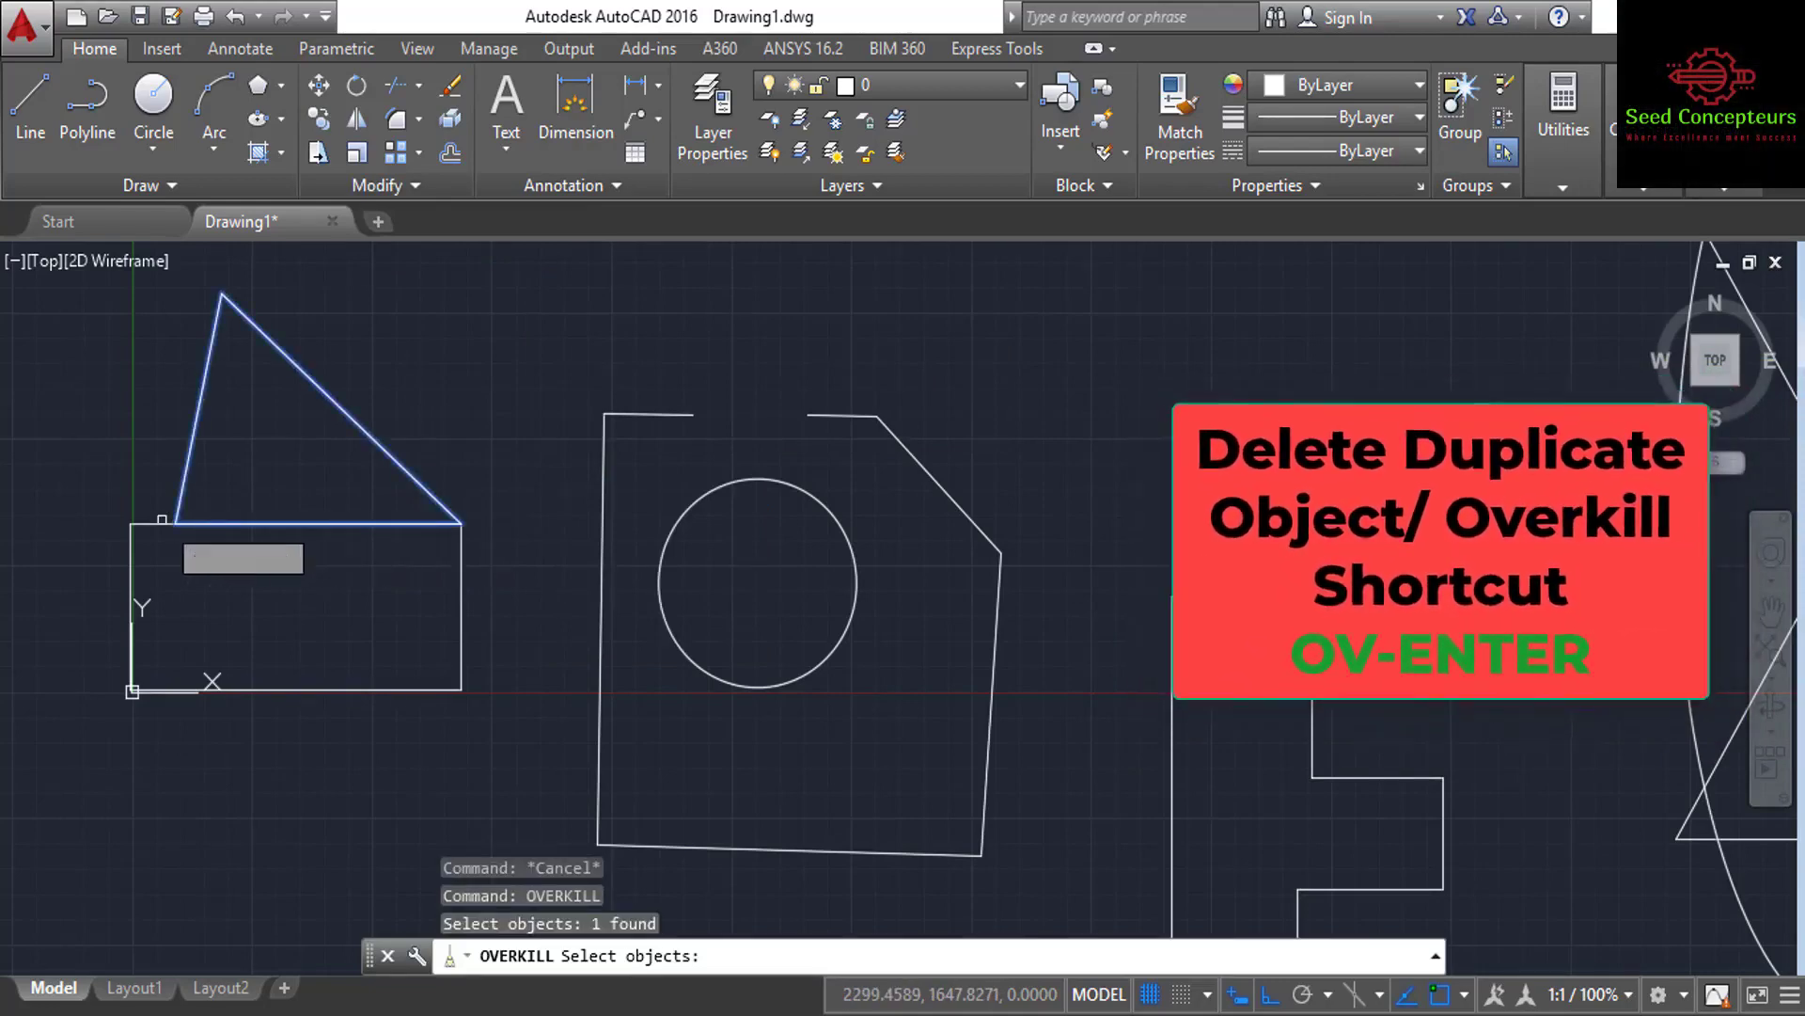
left_click(152, 522)
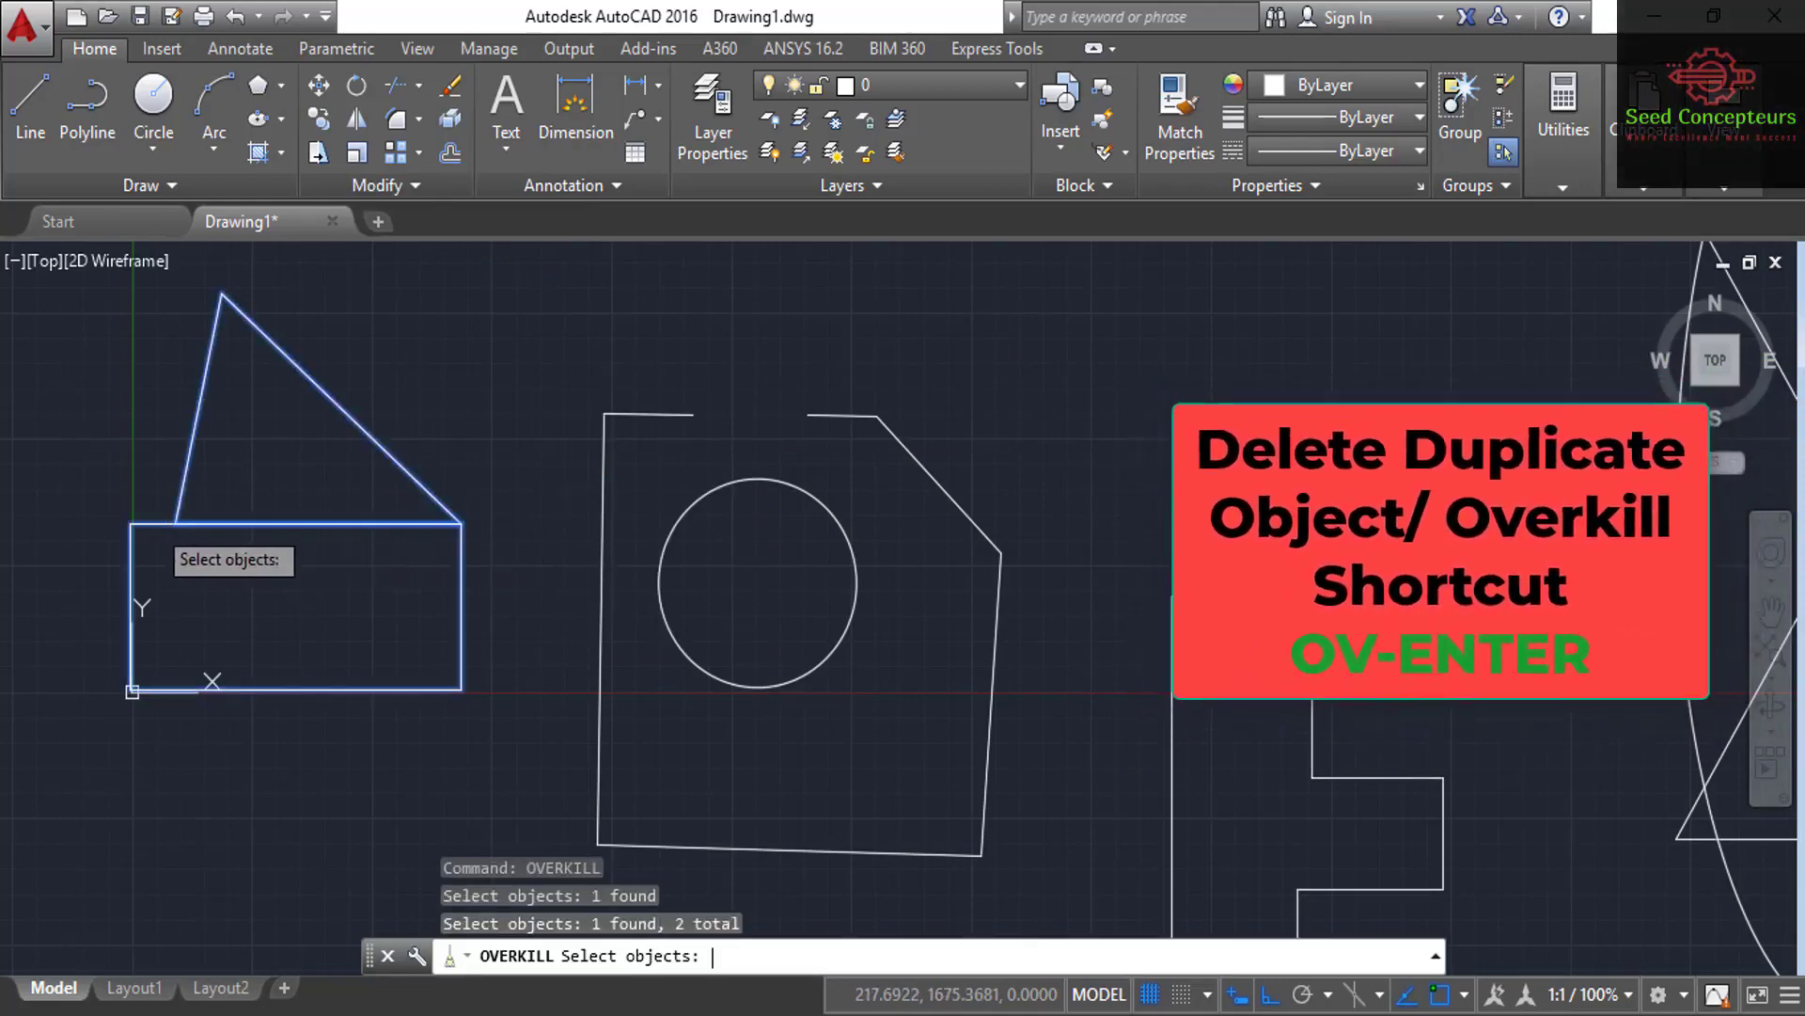
key("Return")
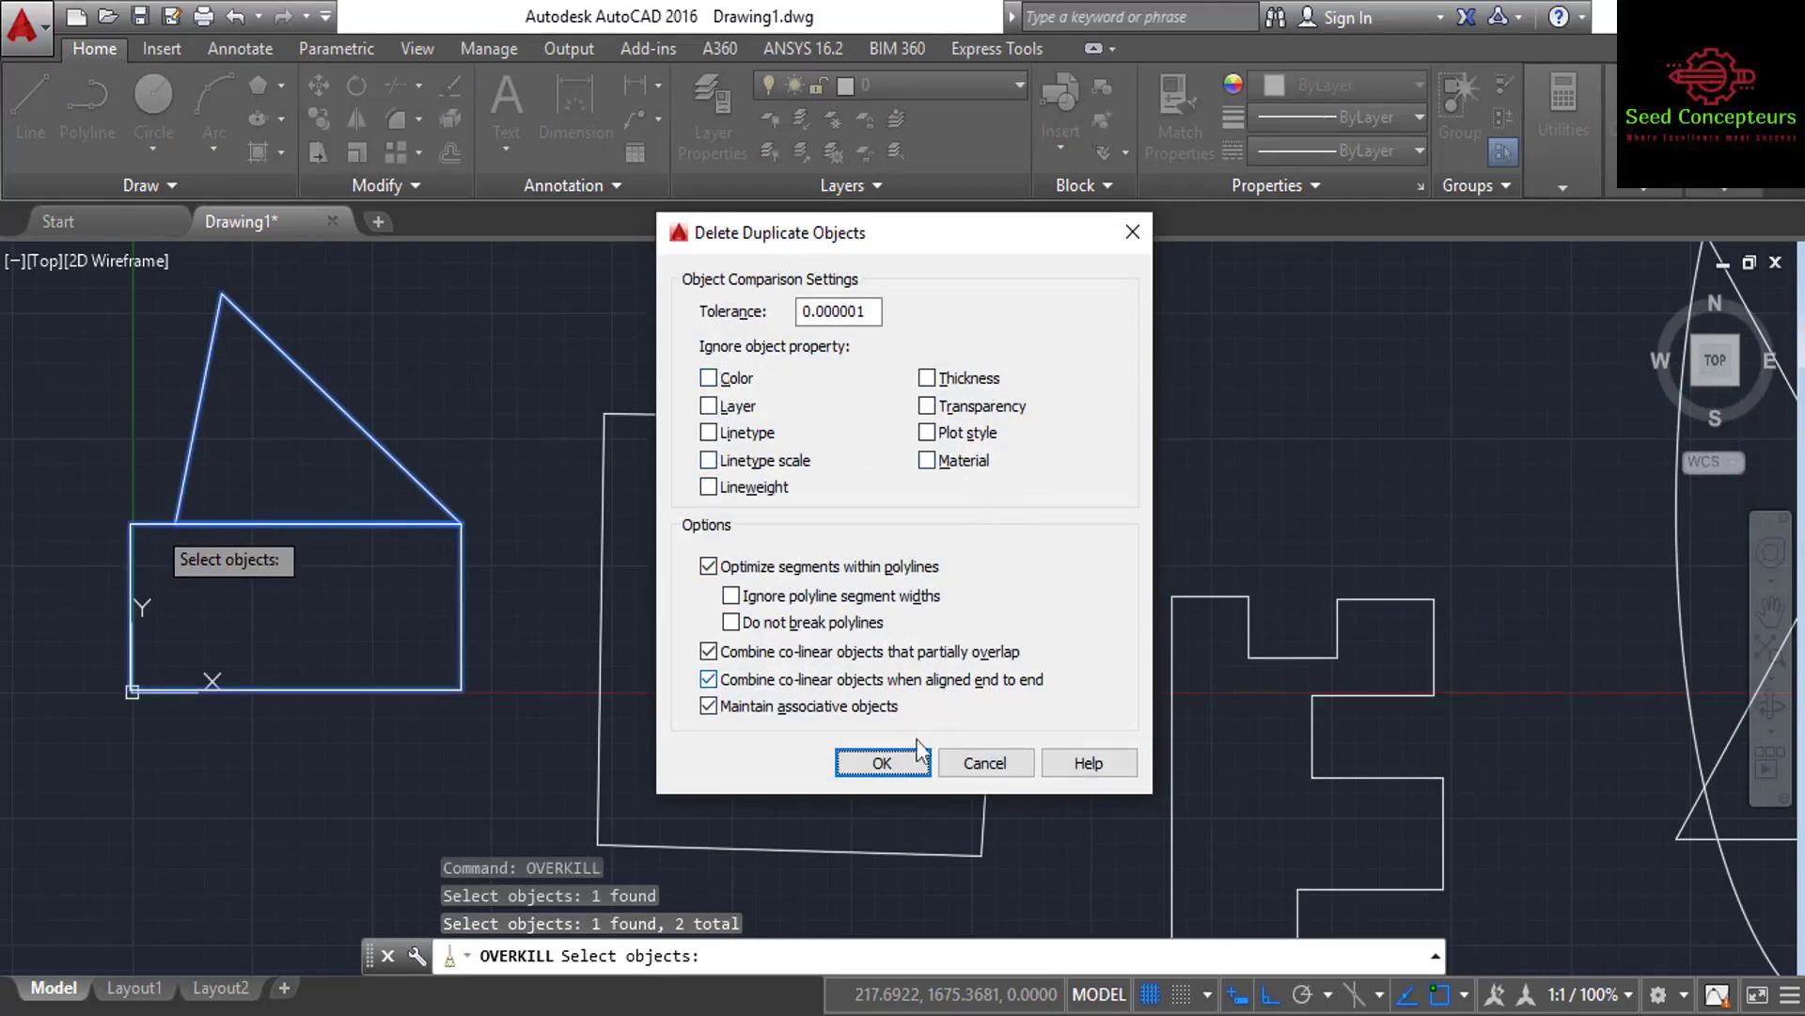
left_click(888, 763)
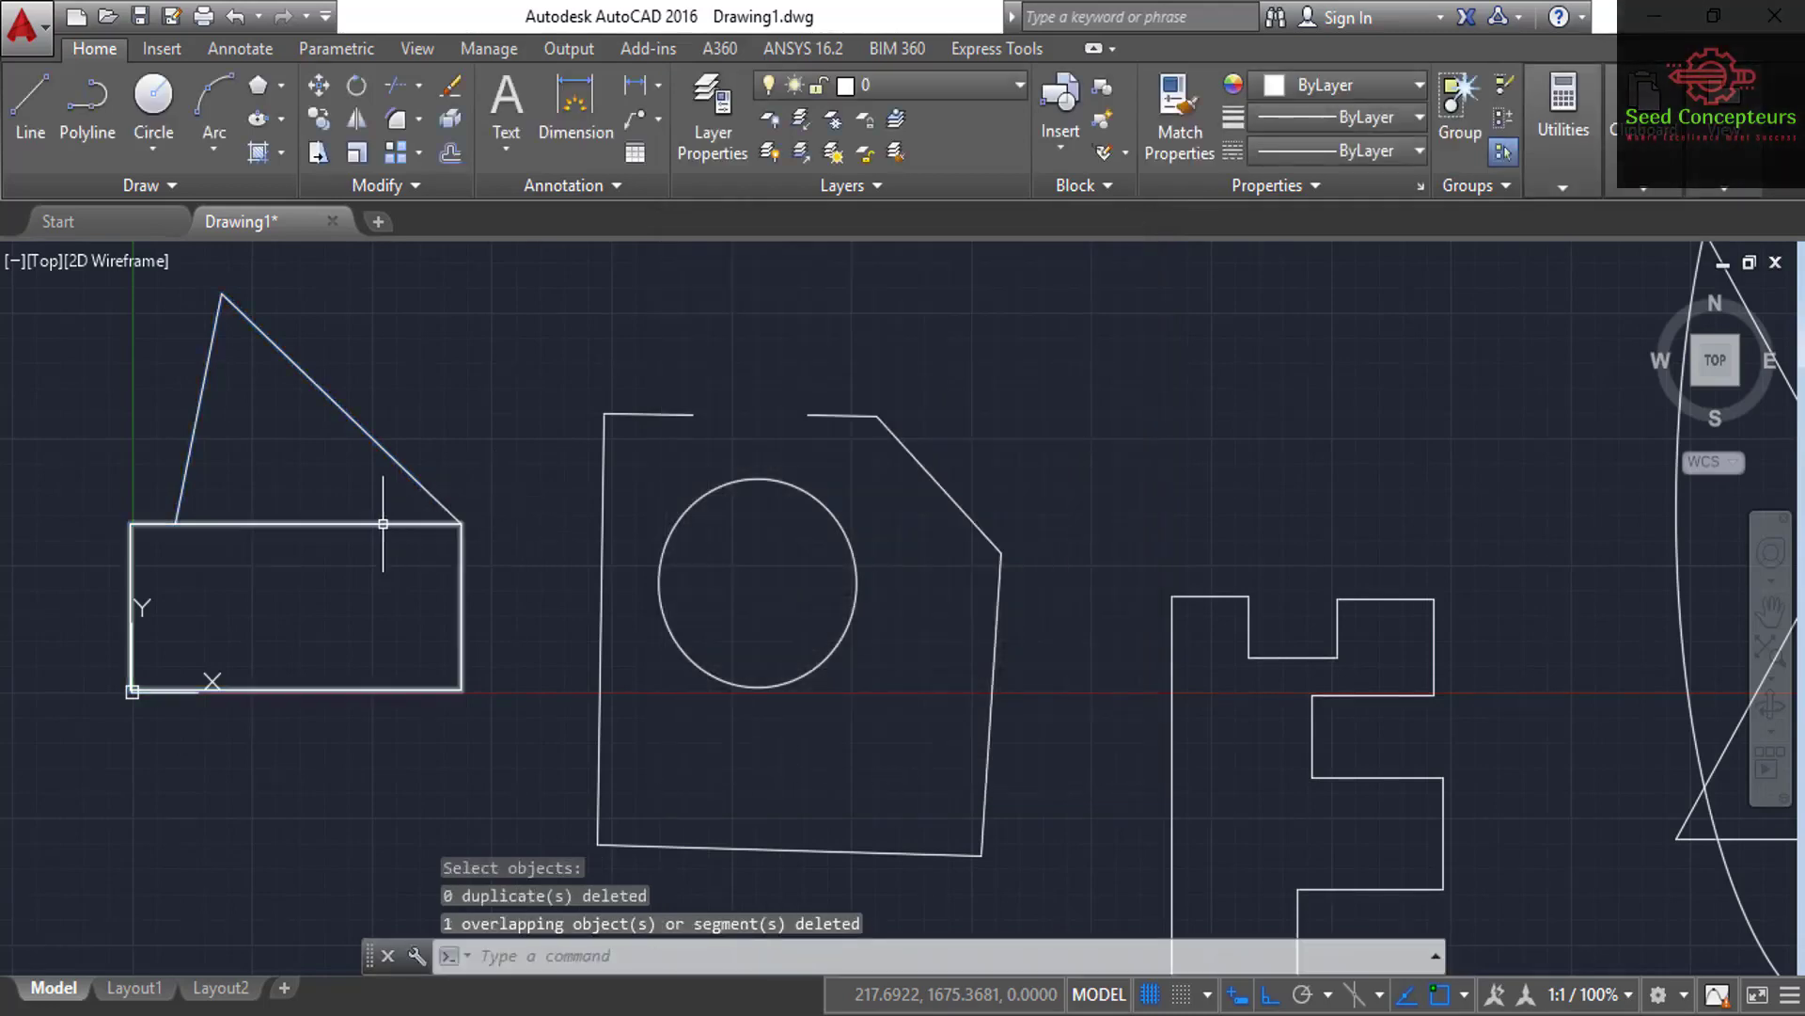
left_click(382, 524)
left_click(195, 442)
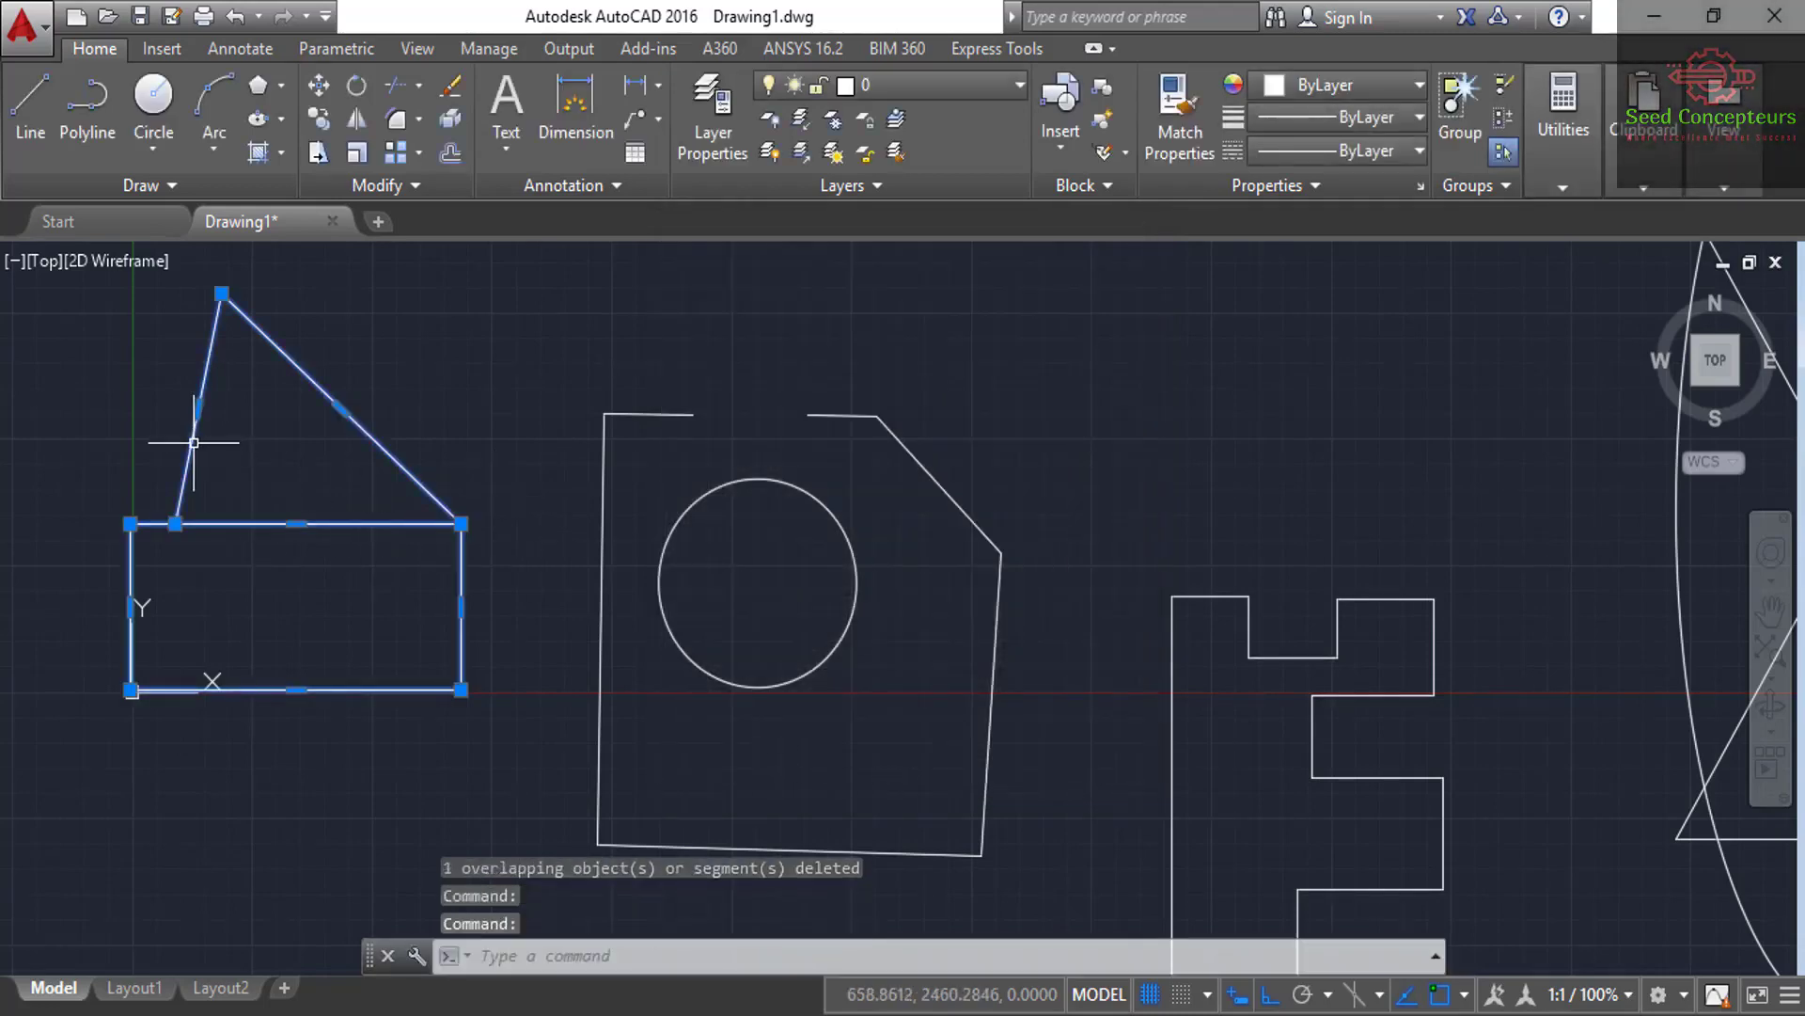
key("Escape")
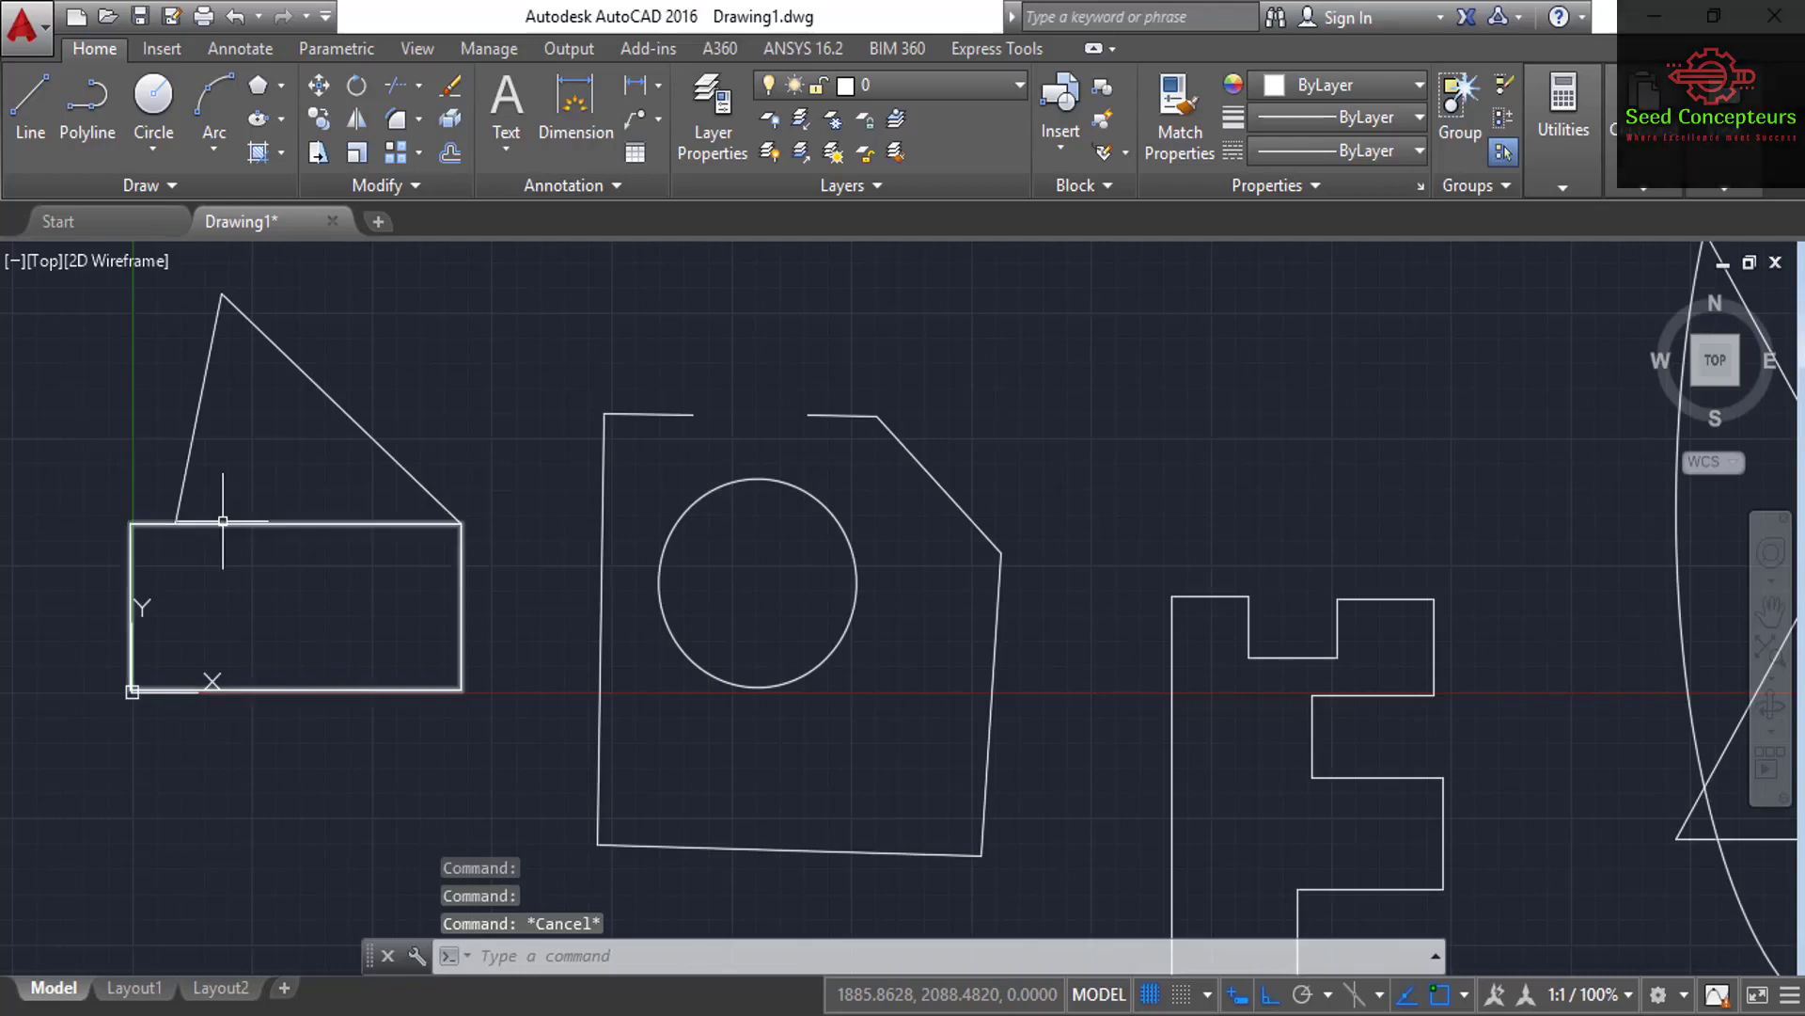
left_click(223, 521)
left_click(296, 524)
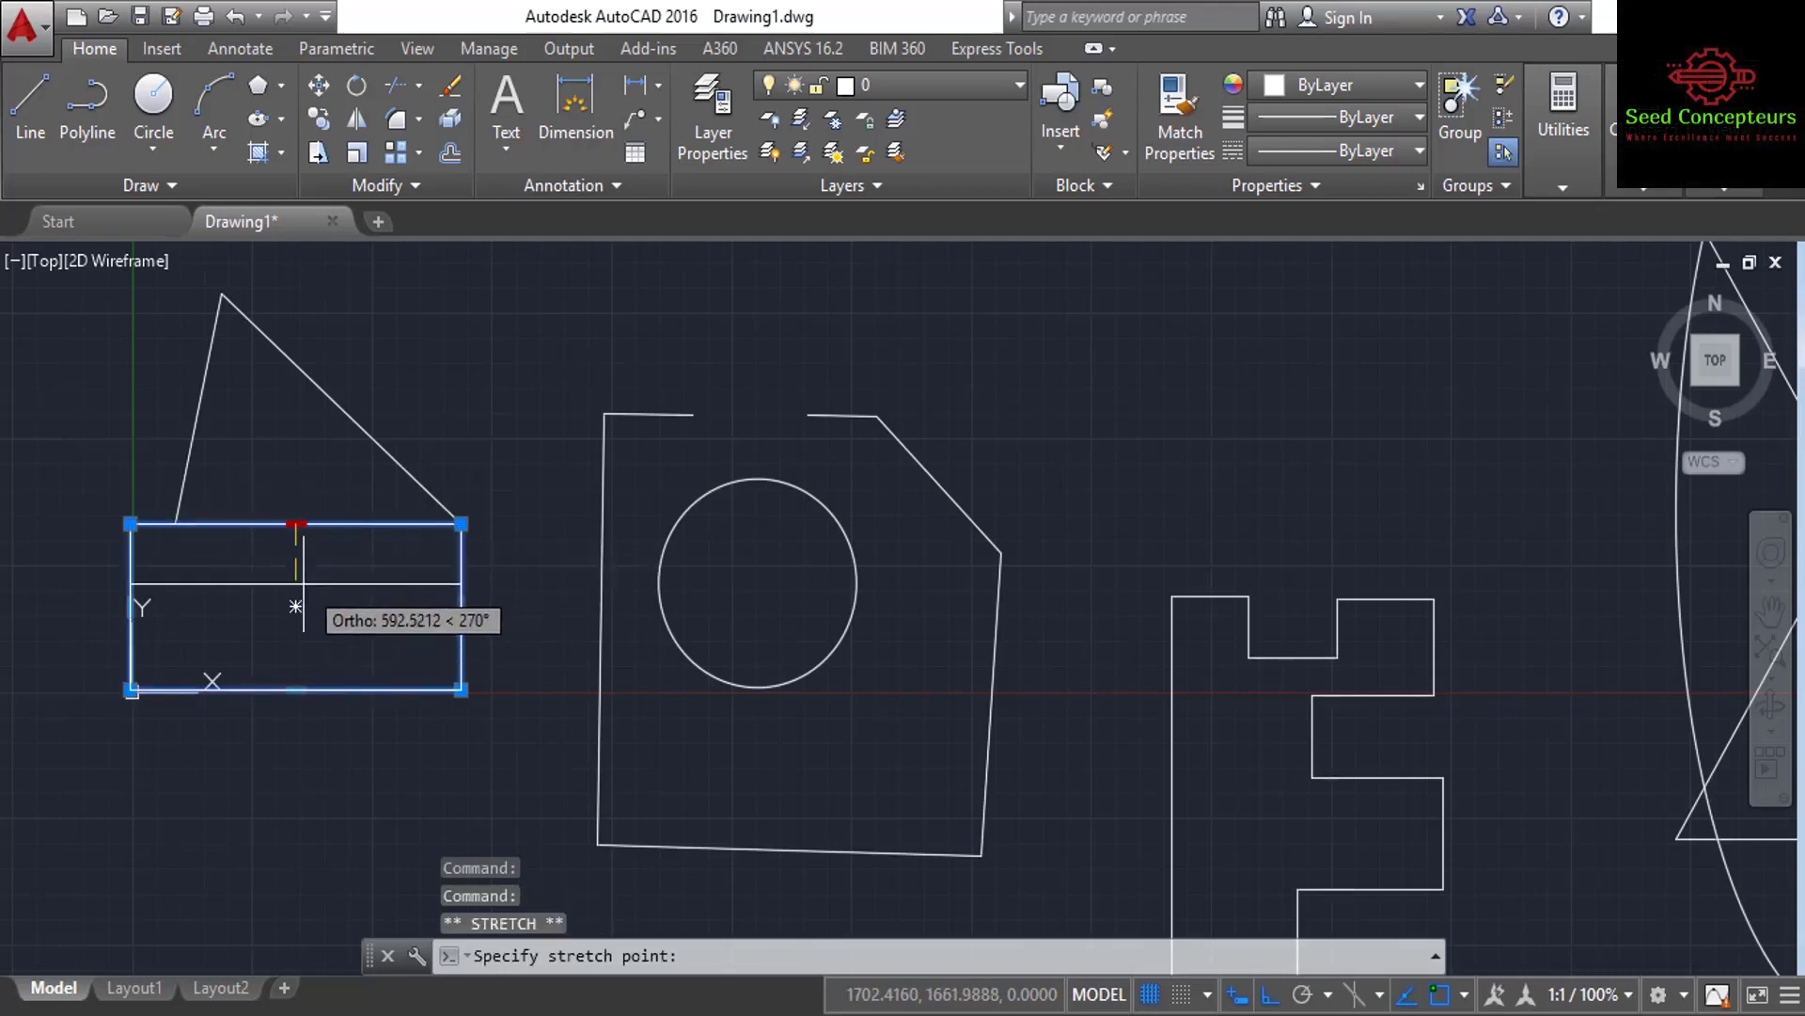
left_click(296, 584)
key("Escape")
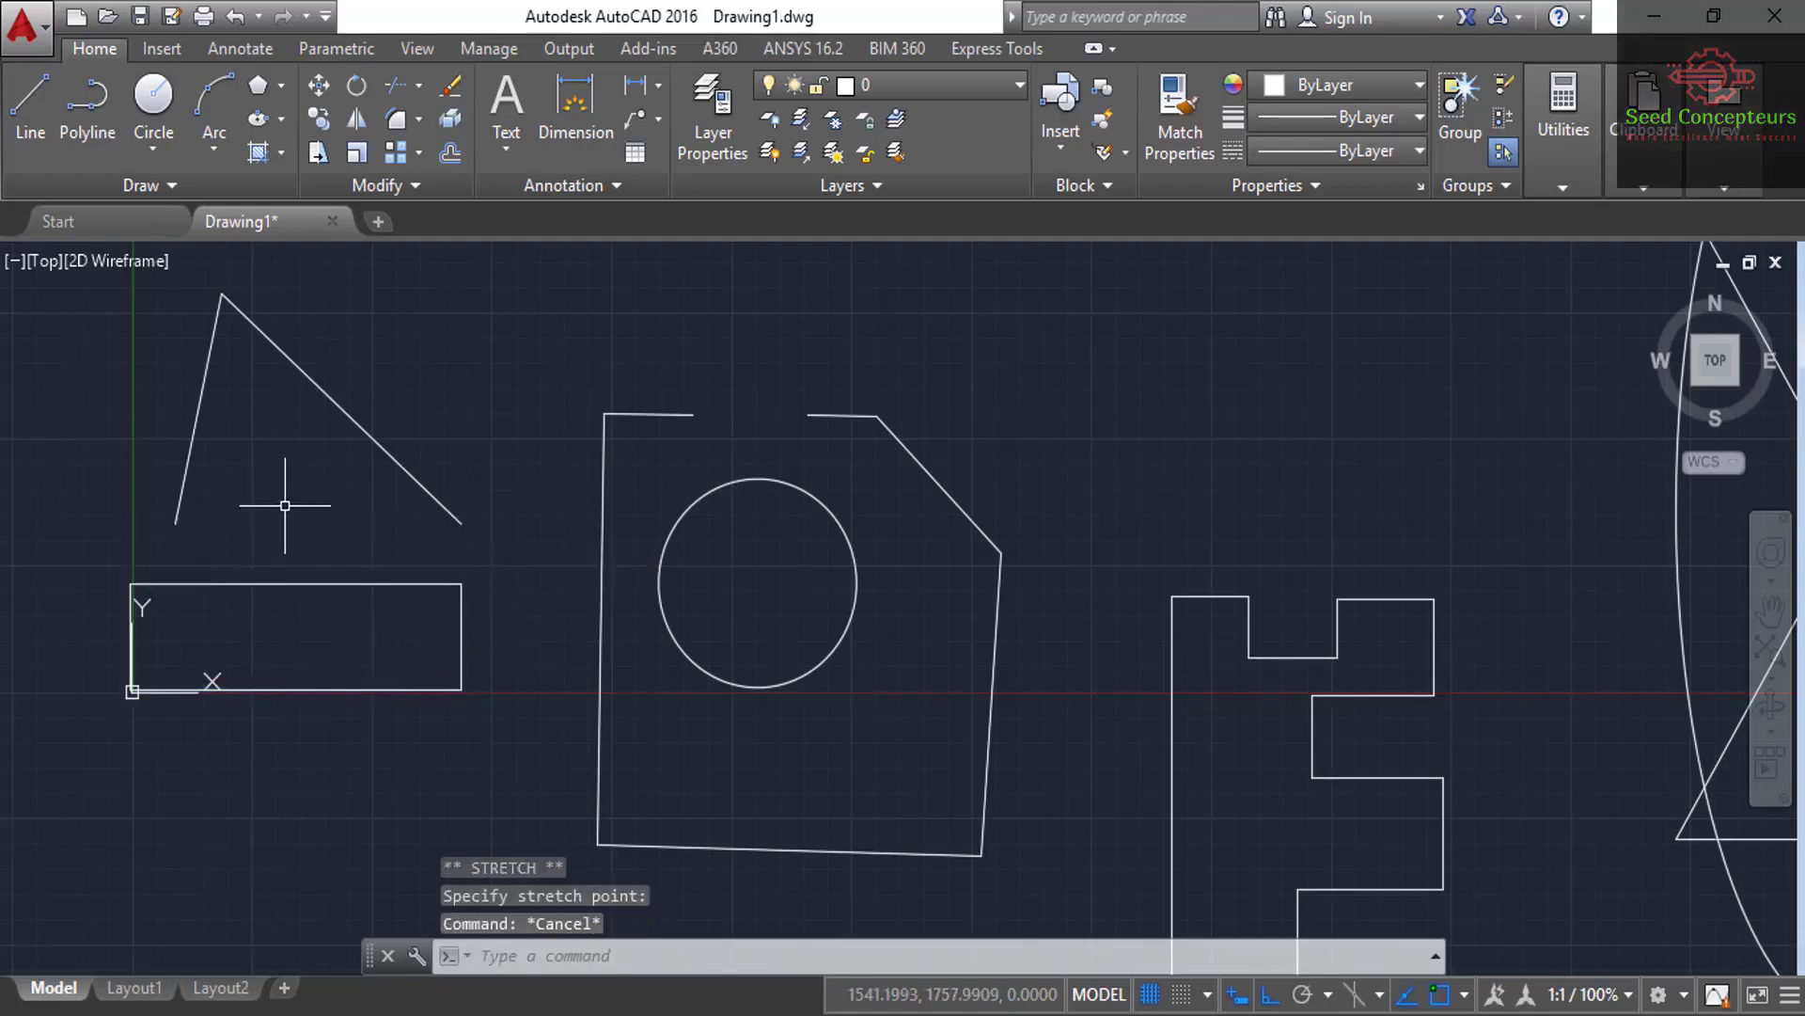
key("ctrl+z")
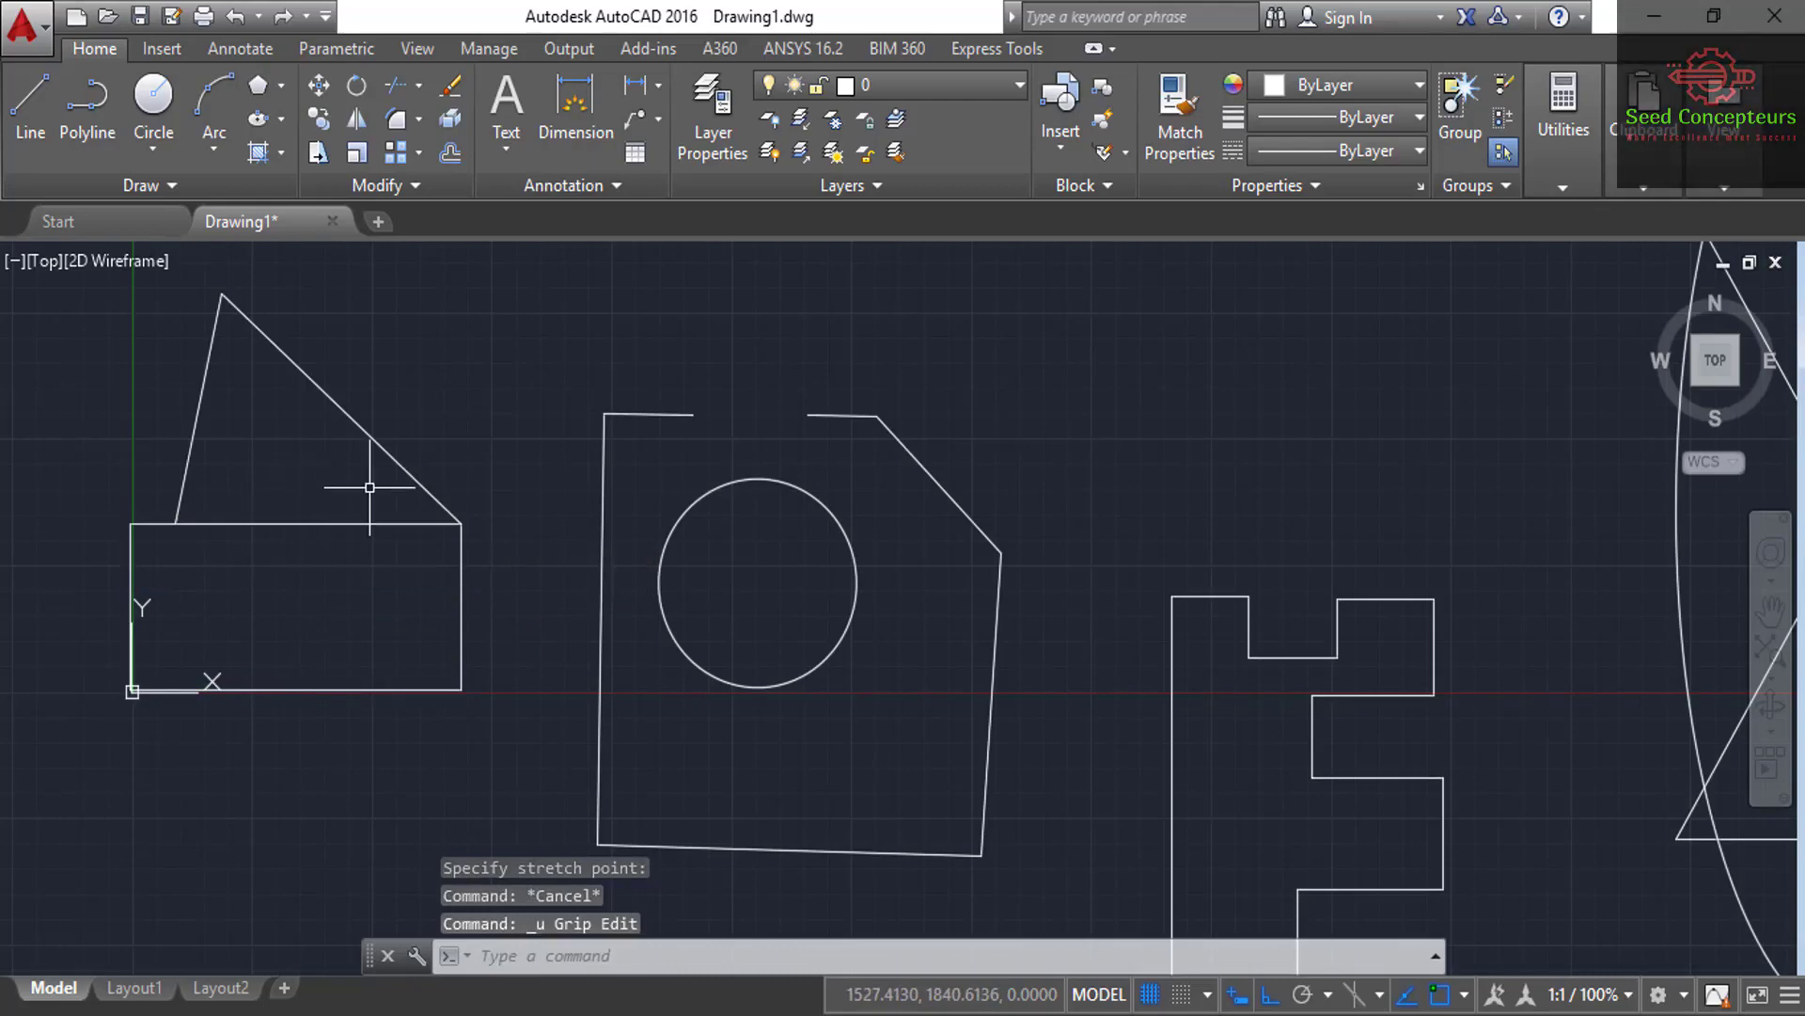
scroll(372, 487, "down", 2)
scroll(452, 489, "down", 3)
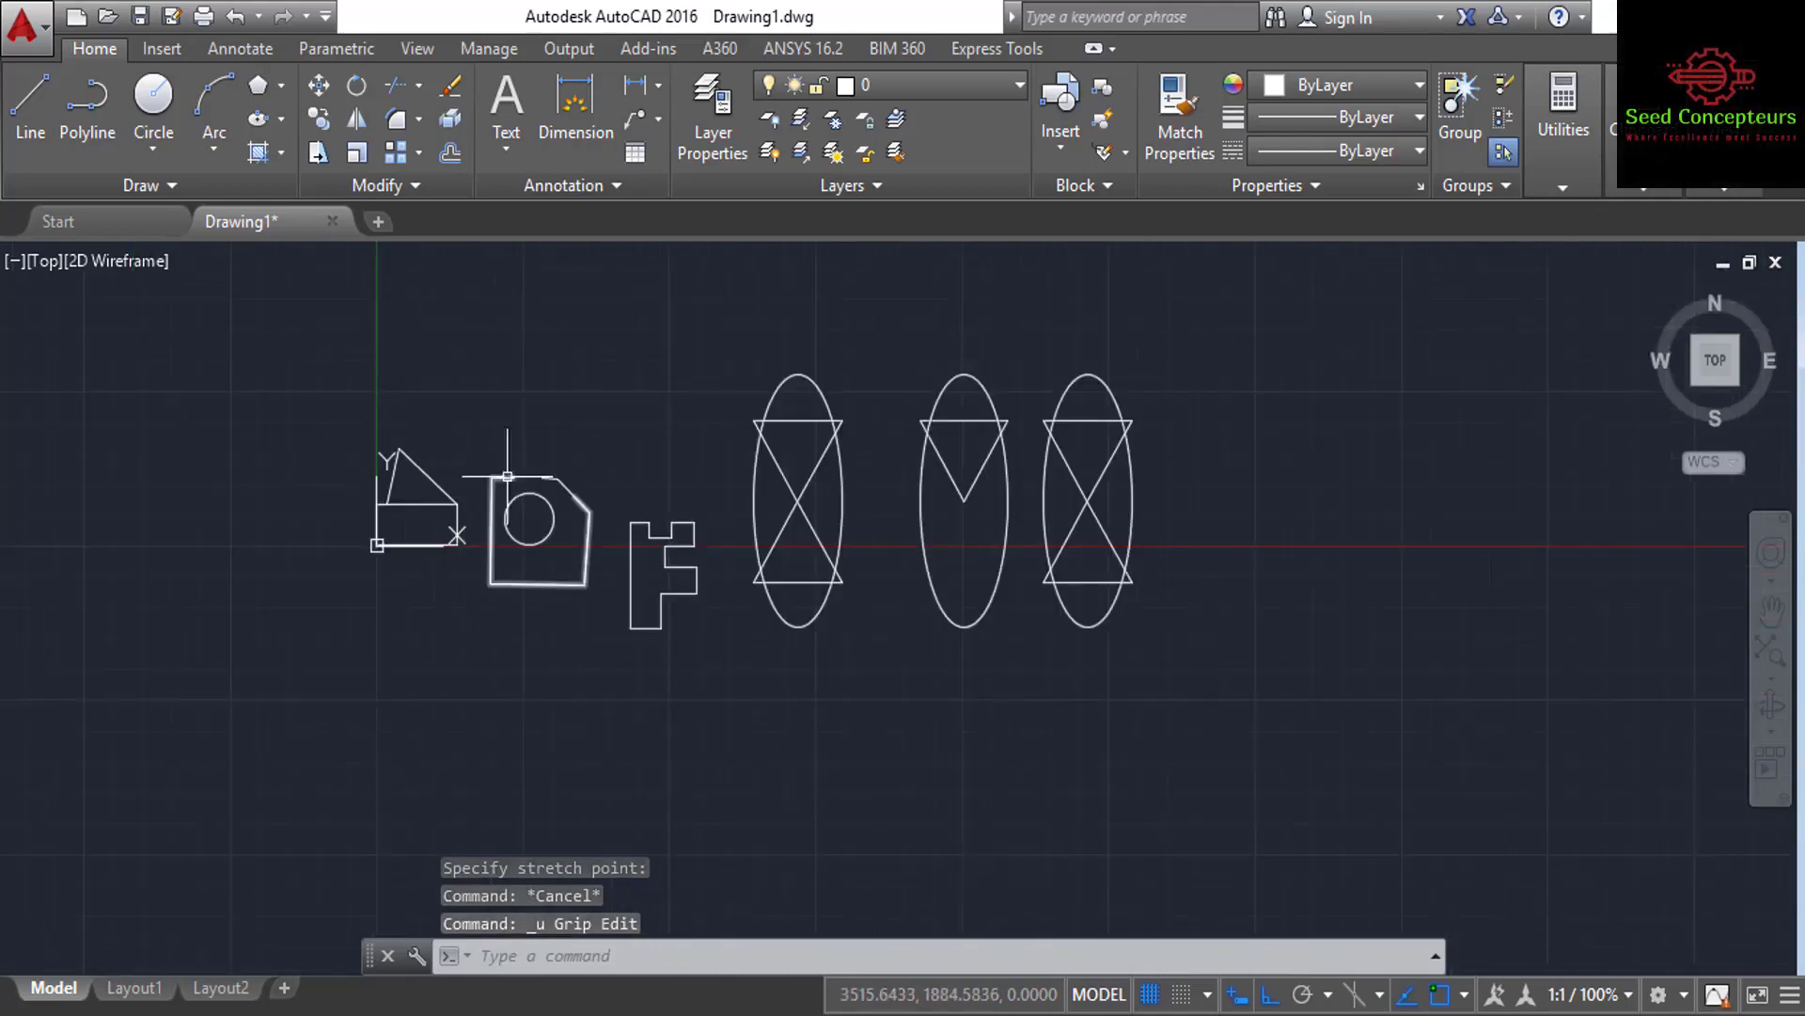
scroll(723, 463, "up", 2)
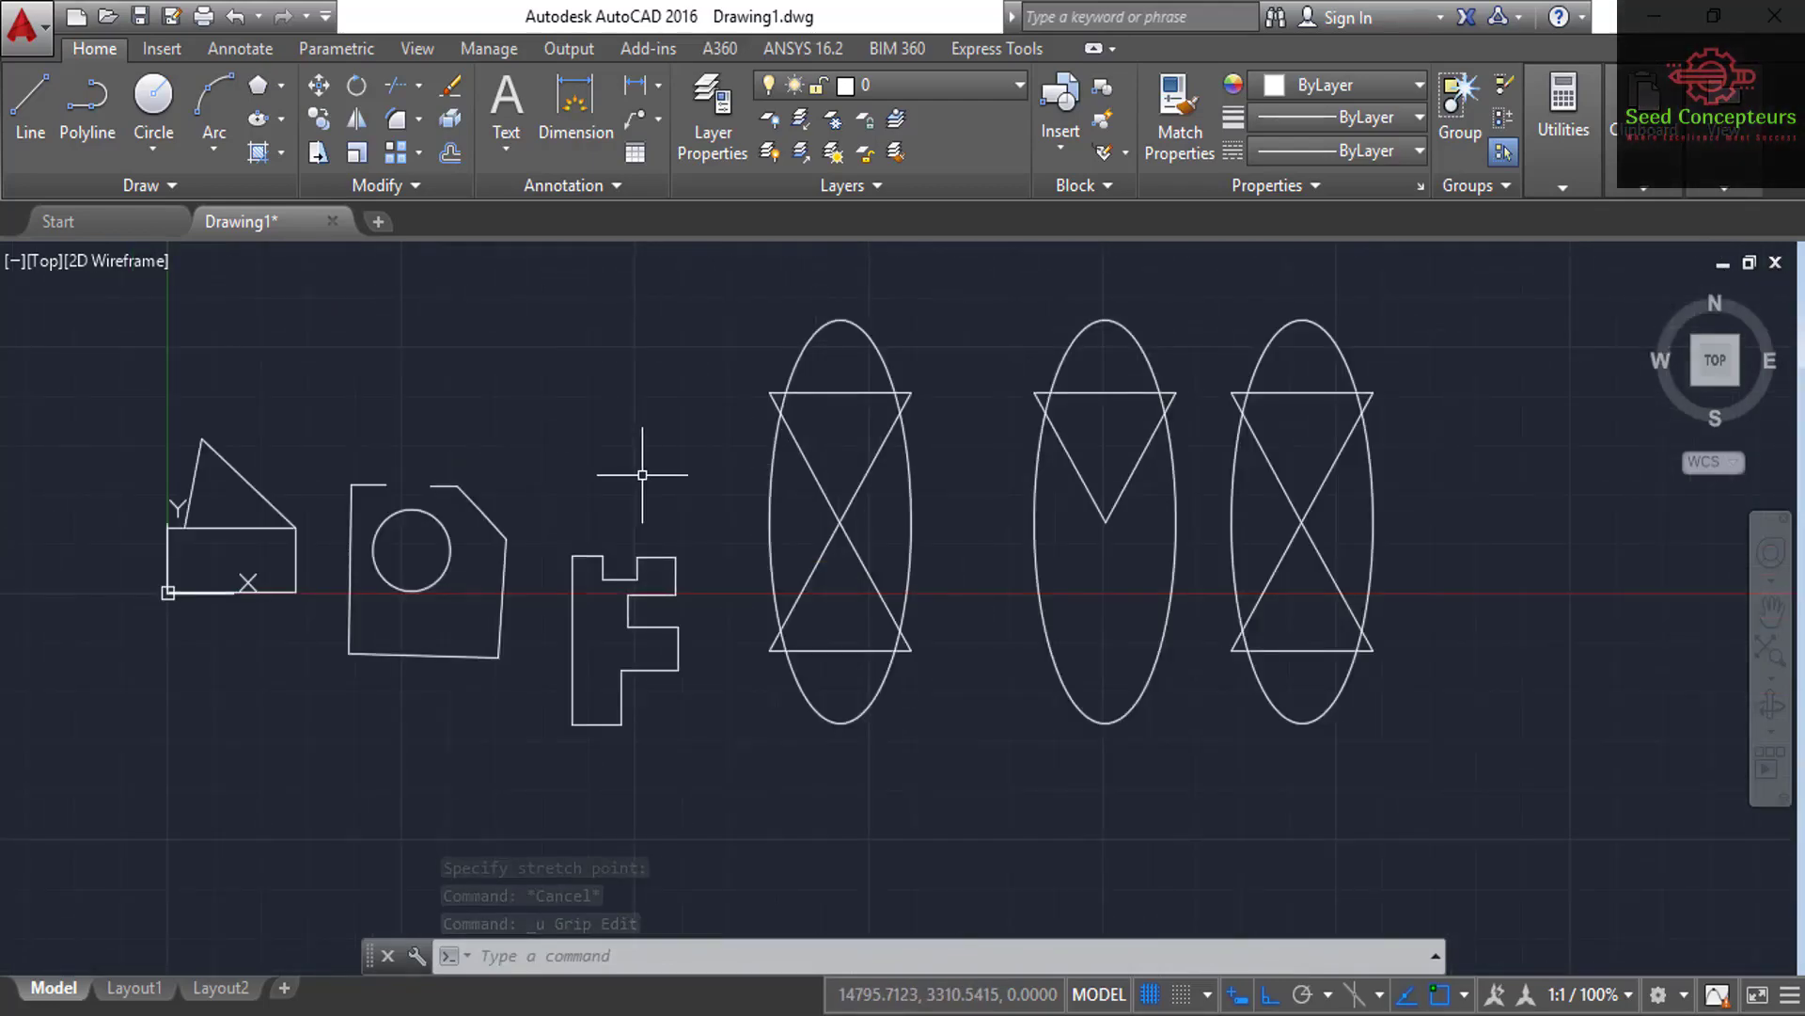